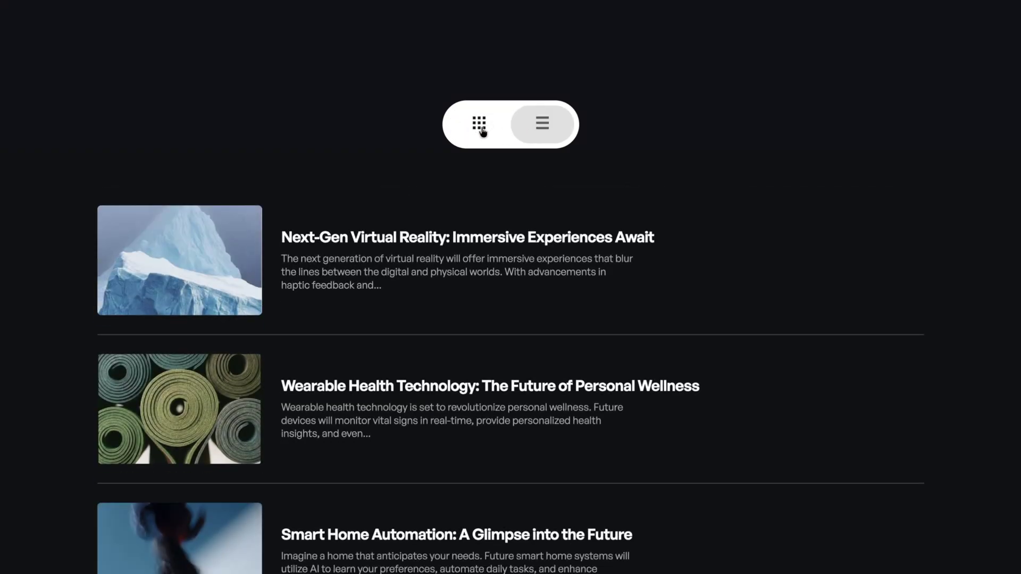
# - Preview the grid and list view toggle on the finished page and scrub through the List View interaction's timeline
pyautogui.click(481, 129)
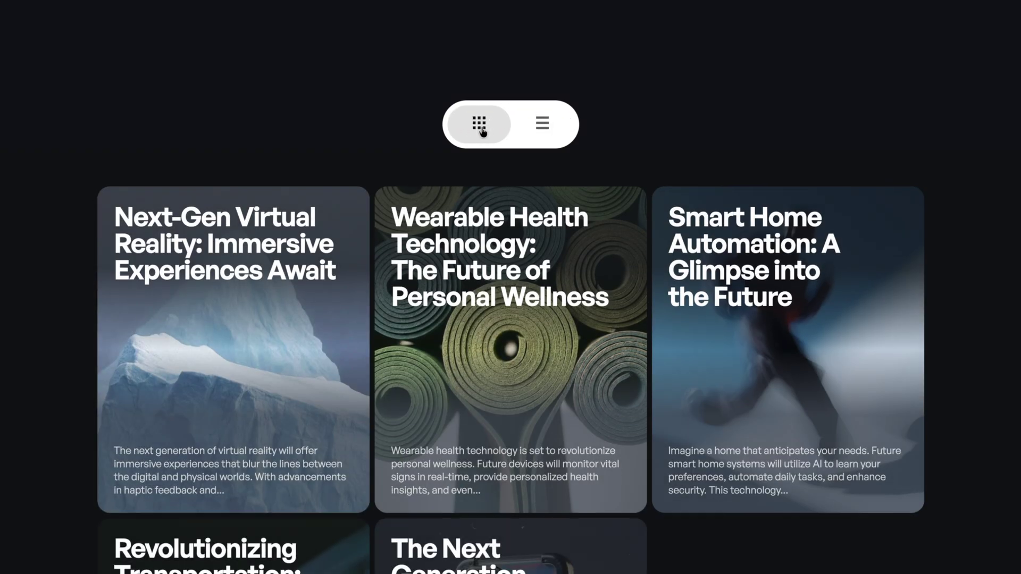
pyautogui.click(560, 133)
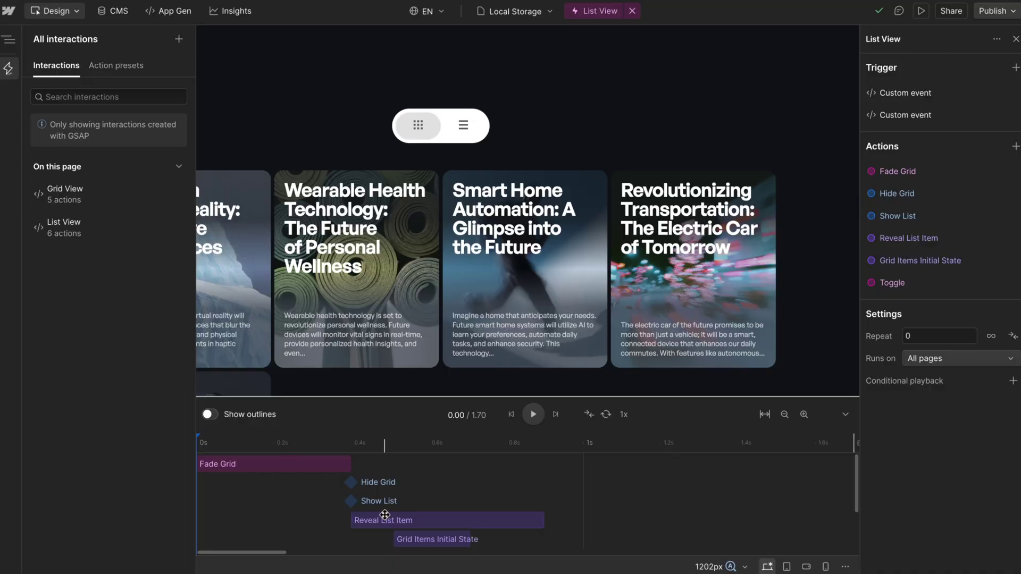
pyautogui.moveTo(206, 446); pyautogui.dragTo(610, 489)
pyautogui.press('Escape')
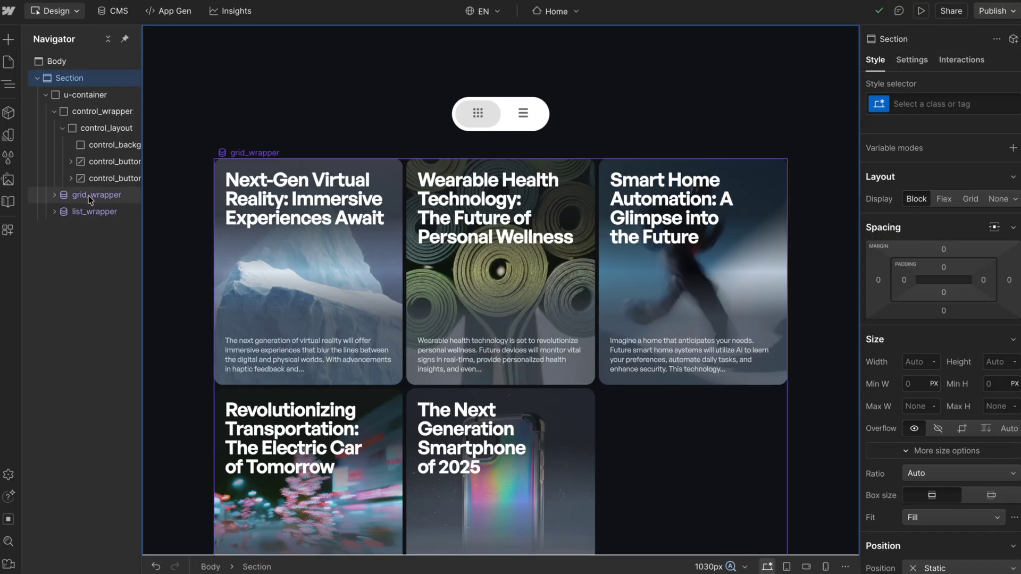
# - Inspect the grid_wrapper and list_wrapper collections on the canvas, and set list_wrapper's display to None
pyautogui.click(97, 195)
pyautogui.scroll(-2, 481, 292)
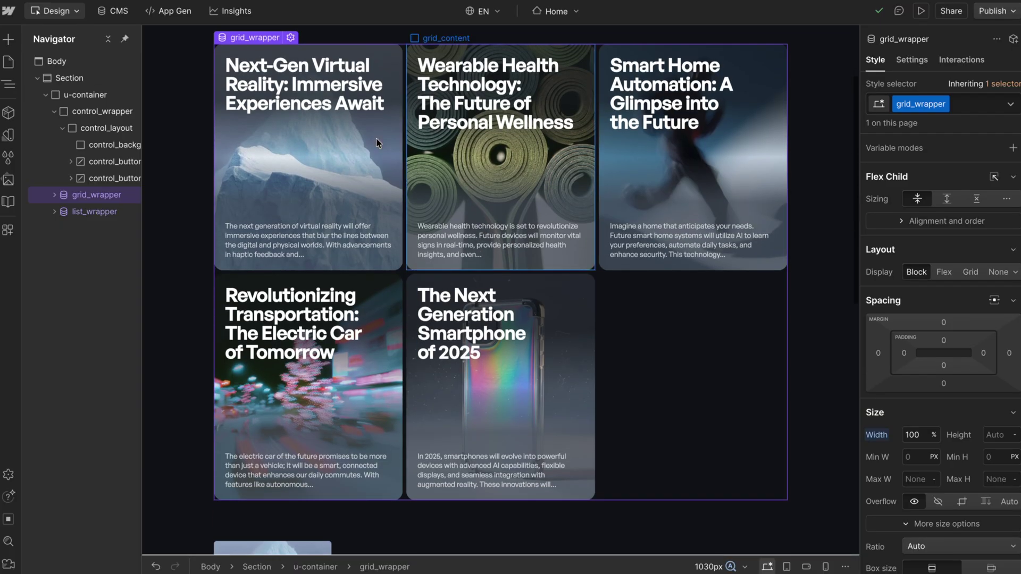
pyautogui.scroll(-5, 540, 274)
pyautogui.click(95, 211)
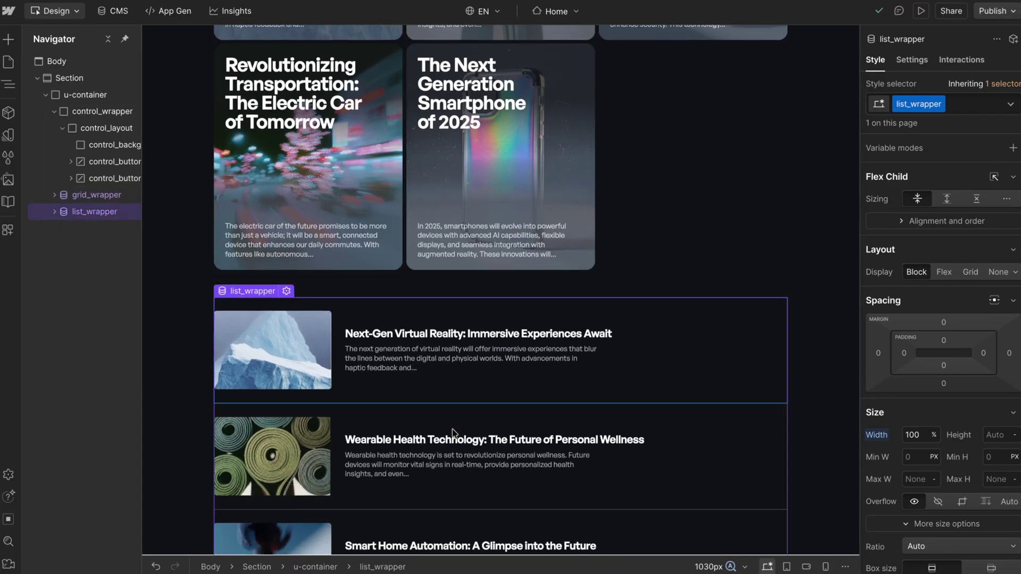
pyautogui.scroll(-3, 440, 159)
pyautogui.scroll(-2, 441, 136)
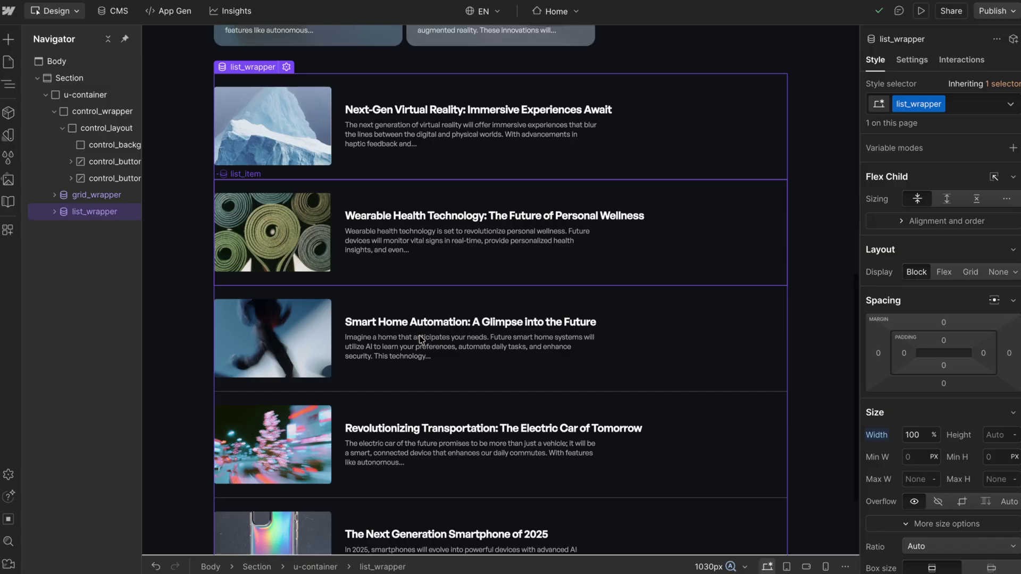
pyautogui.click(998, 271)
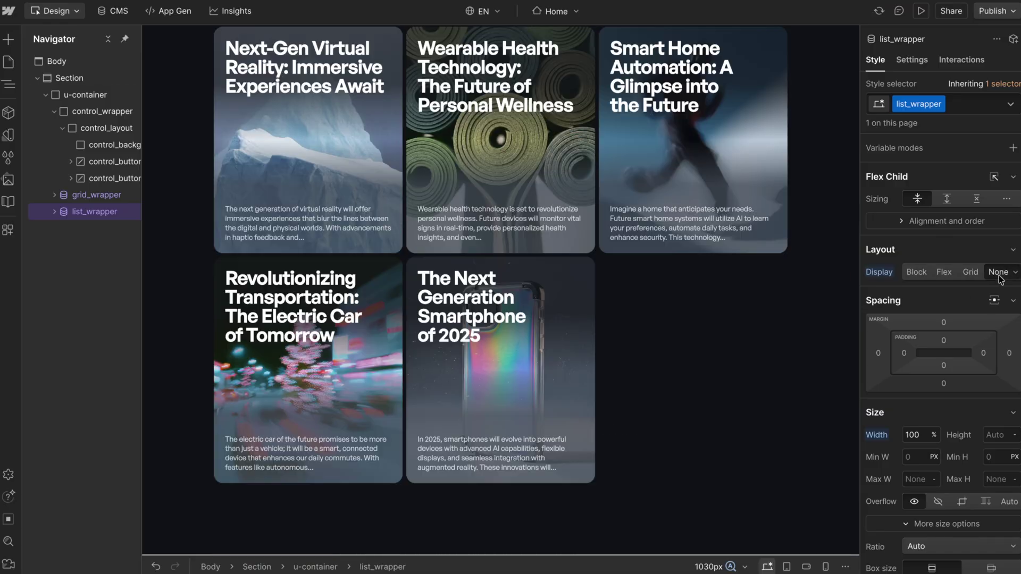
pyautogui.scroll(4, 511, 231)
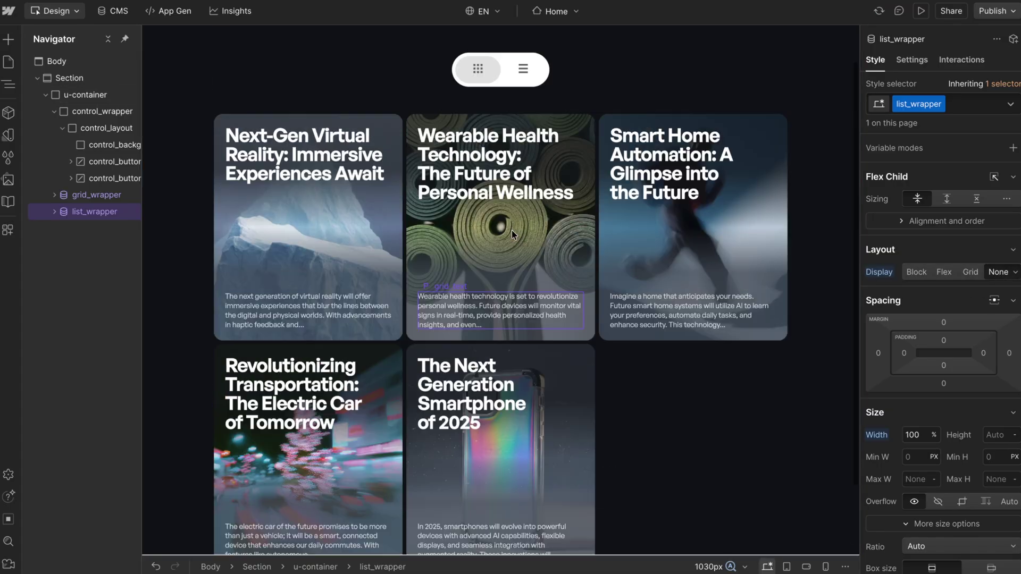
# - Check the grid control button's classes and switch the list control button's interactions version to Interactions with GSAP
pyautogui.click(494, 125)
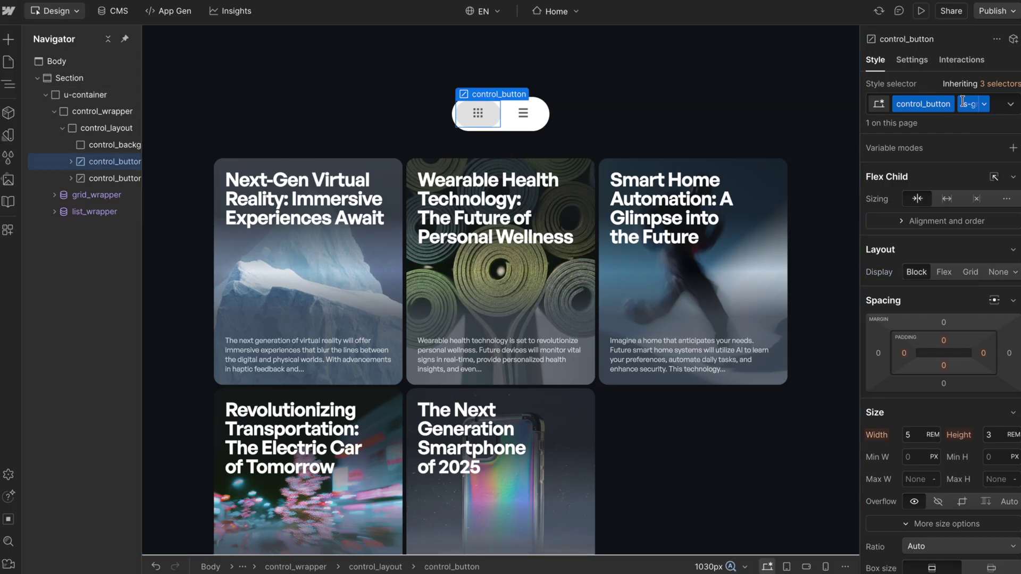
pyautogui.click(534, 120)
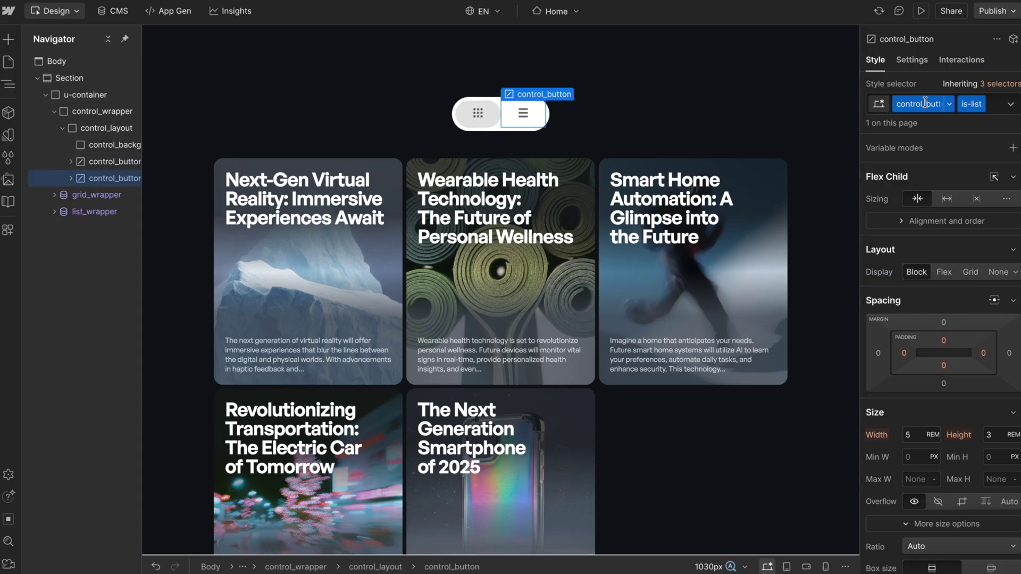
pyautogui.click(957, 65)
pyautogui.click(908, 558)
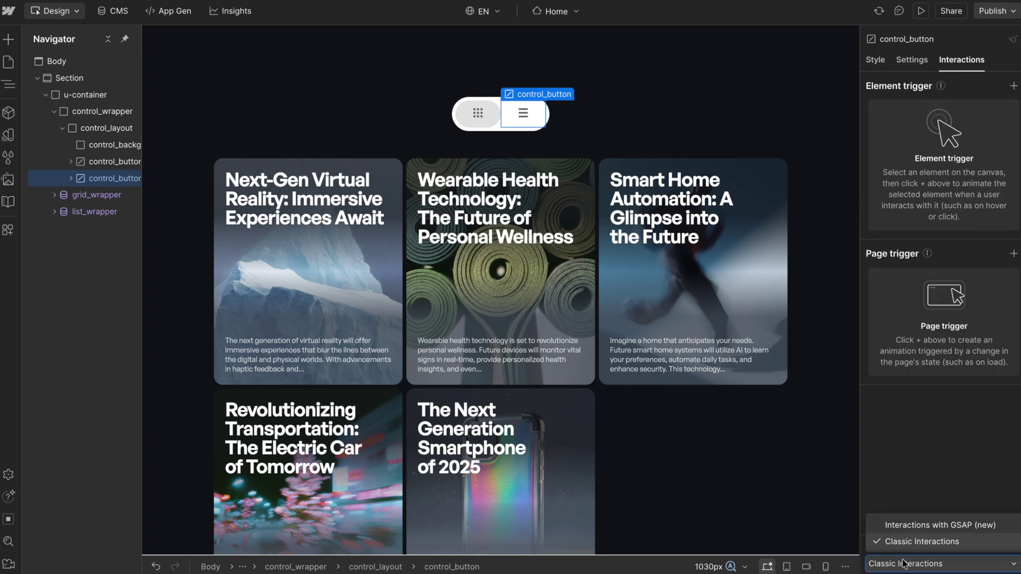
pyautogui.click(940, 525)
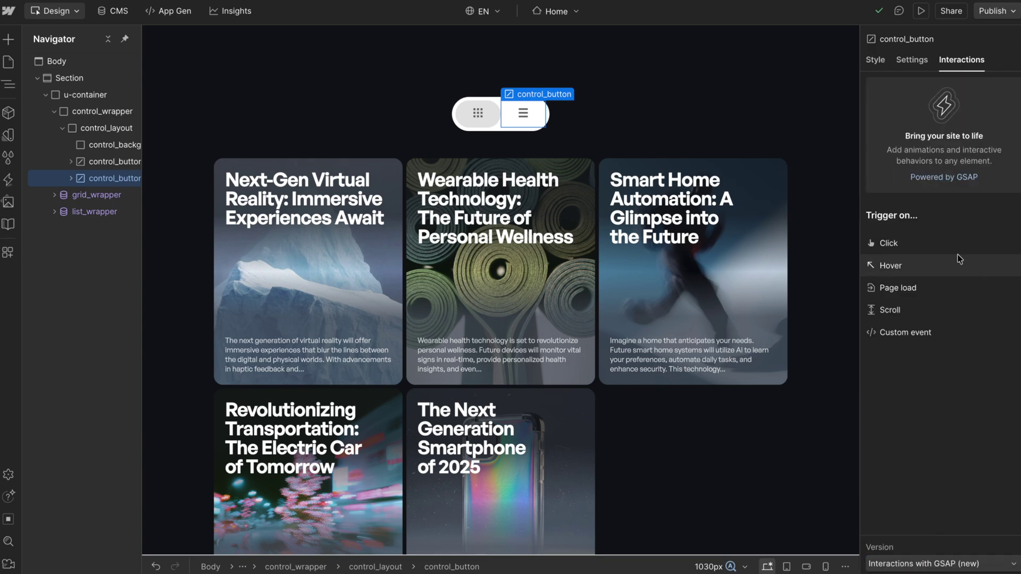
# - Create a click interaction on the control_button is-list button and review its trigger settings
pyautogui.click(927, 246)
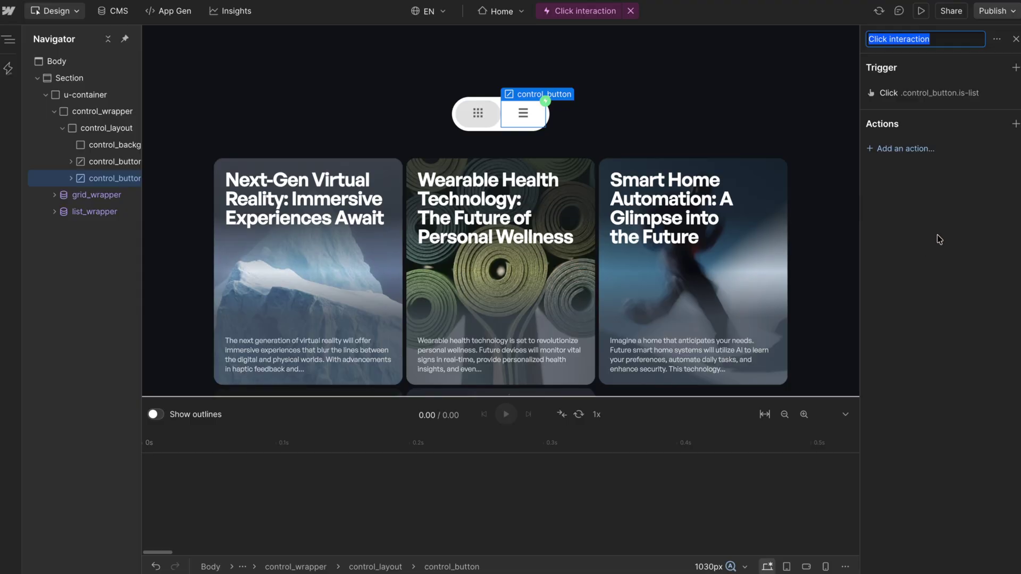
pyautogui.click(960, 92)
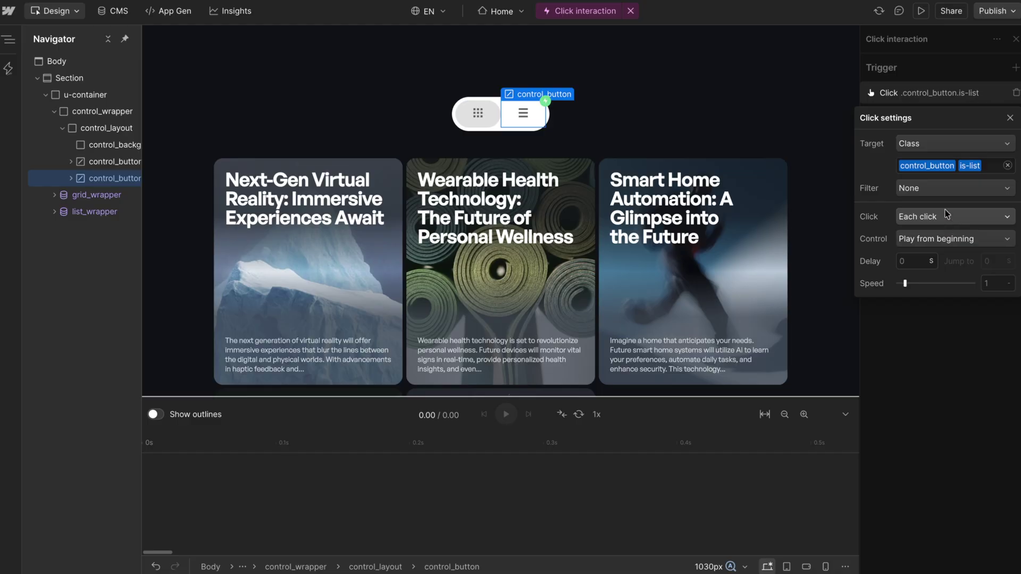
pyautogui.click(941, 88)
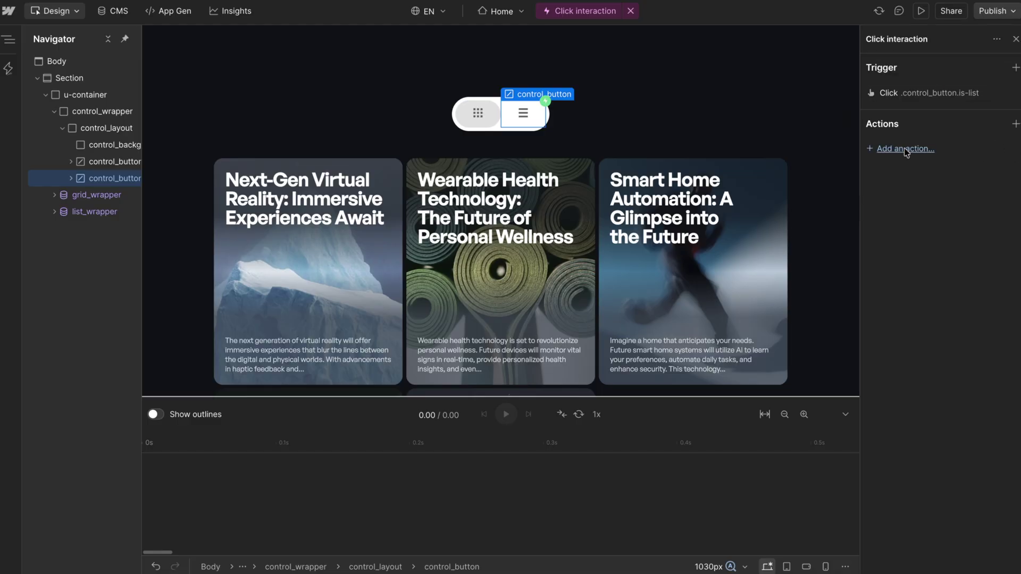
# - With grid_wrapper selected, add a custom animation to the click interaction and name it "Fade Grid"
pyautogui.click(90, 197)
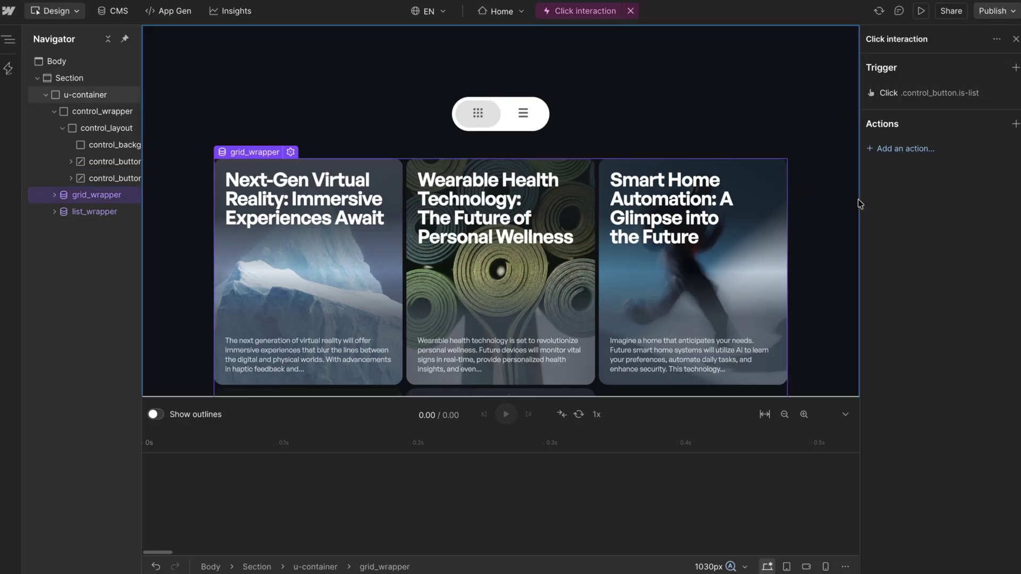
pyautogui.click(904, 148)
pyautogui.click(884, 242)
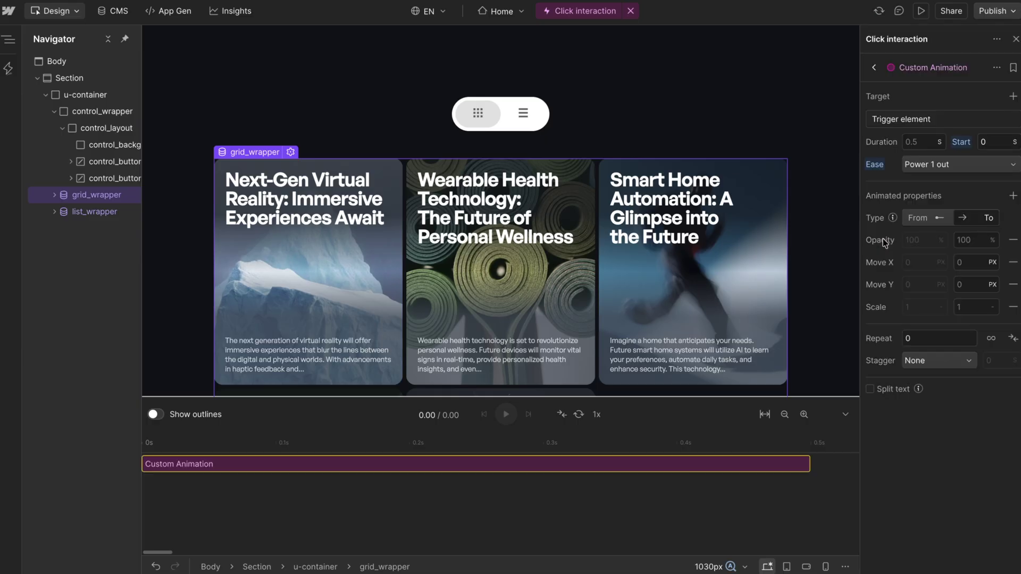
pyautogui.doubleClick(932, 70)
pyautogui.write('Fade Grid')
pyautogui.press('Return')
# - Target the Fade Grid action at the grid_wrapper class with the filter set to None
pyautogui.click(915, 120)
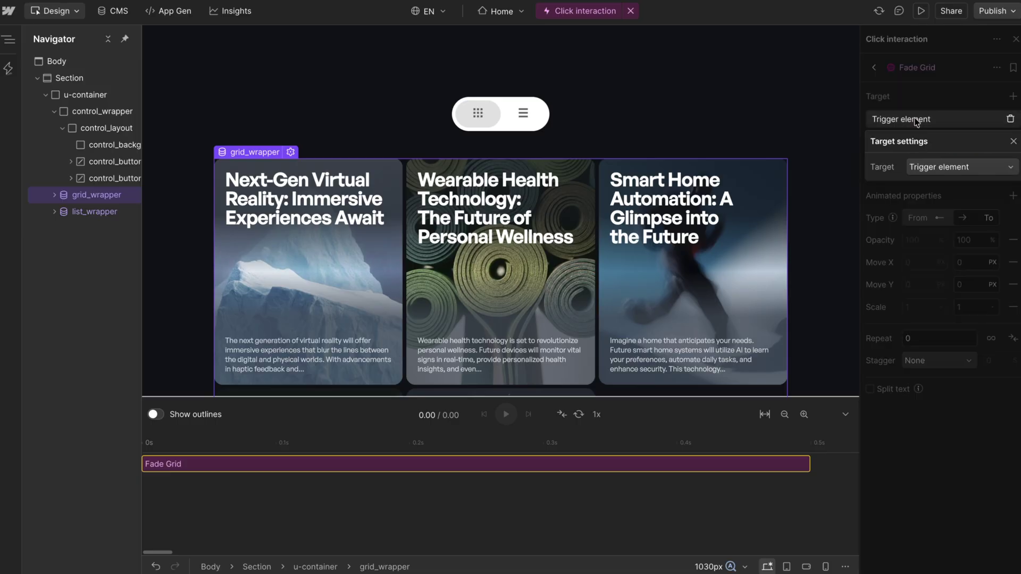
pyautogui.click(966, 169)
pyautogui.click(940, 223)
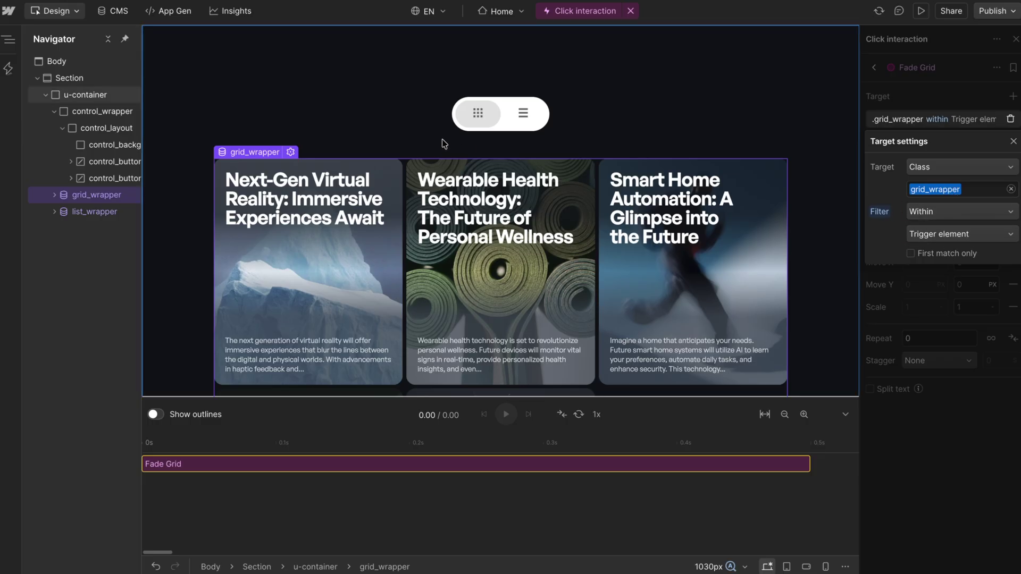
pyautogui.click(922, 214)
pyautogui.click(937, 238)
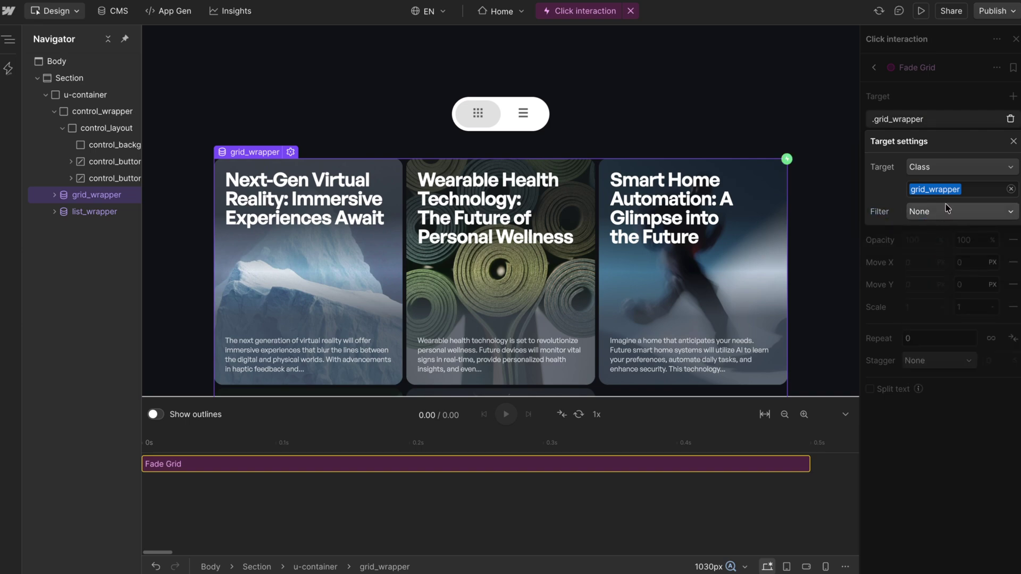
pyautogui.click(890, 266)
# - Set Fade Grid's end opacity to 0% and remove its Move X, Move Y and Scale properties
pyautogui.click(976, 239)
pyautogui.write('0')
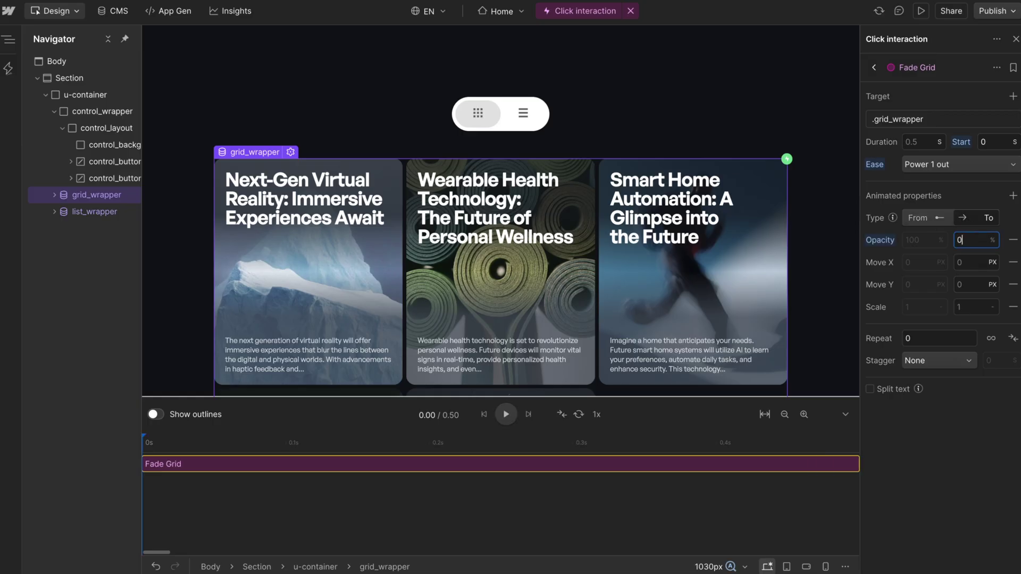
pyautogui.click(1013, 262)
pyautogui.click(1012, 262)
pyautogui.click(1012, 262)
# - Set the Fade Grid duration to 0.4 s and play the animation on the canvas
pyautogui.click(917, 144)
pyautogui.write('0.4')
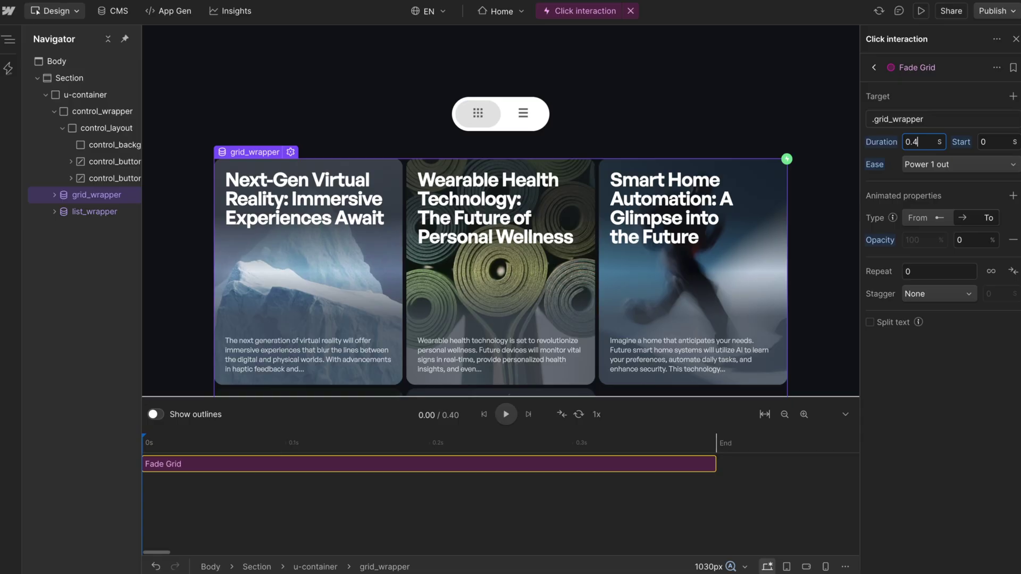
pyautogui.click(508, 415)
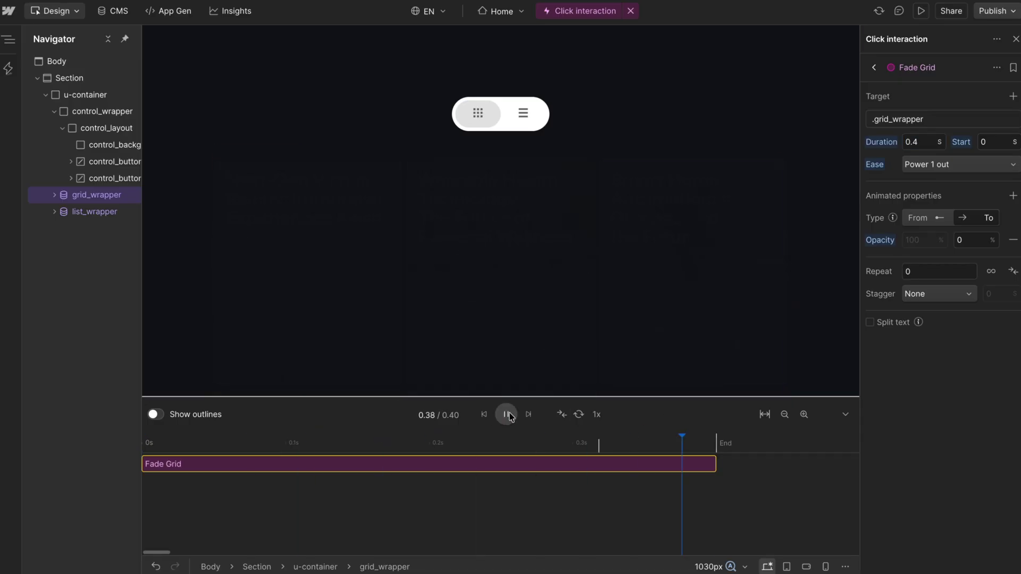
# - Add a Set action to the click interaction and name it "Hide Grid"
pyautogui.click(873, 67)
pyautogui.click(1015, 123)
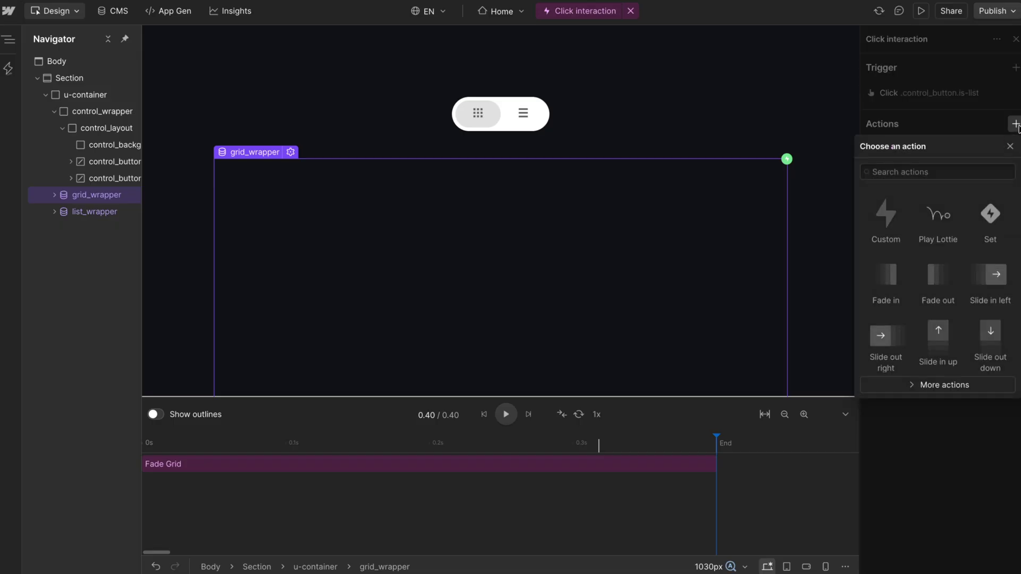
pyautogui.click(990, 218)
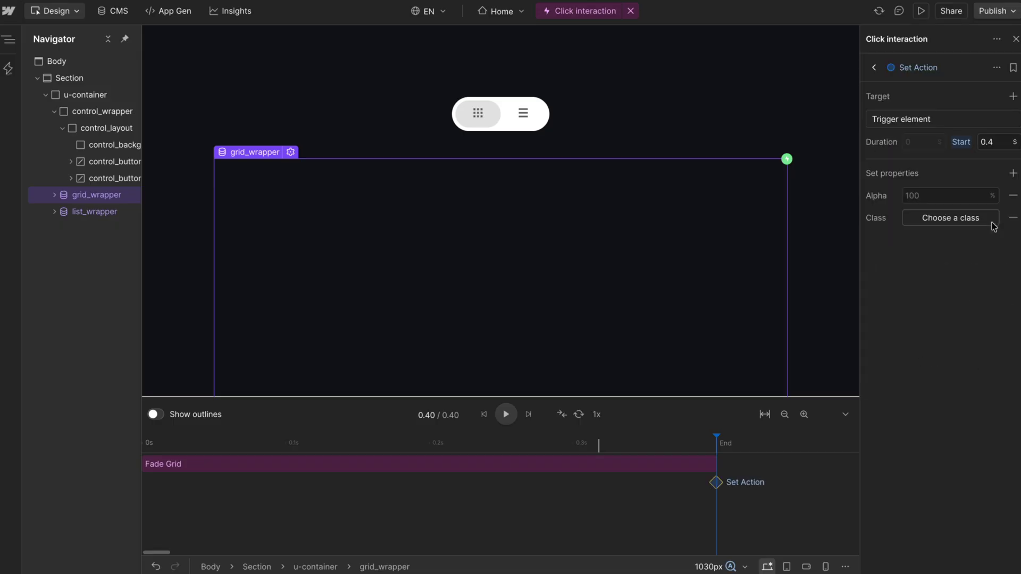
pyautogui.doubleClick(922, 69)
pyautogui.write('Hide G')
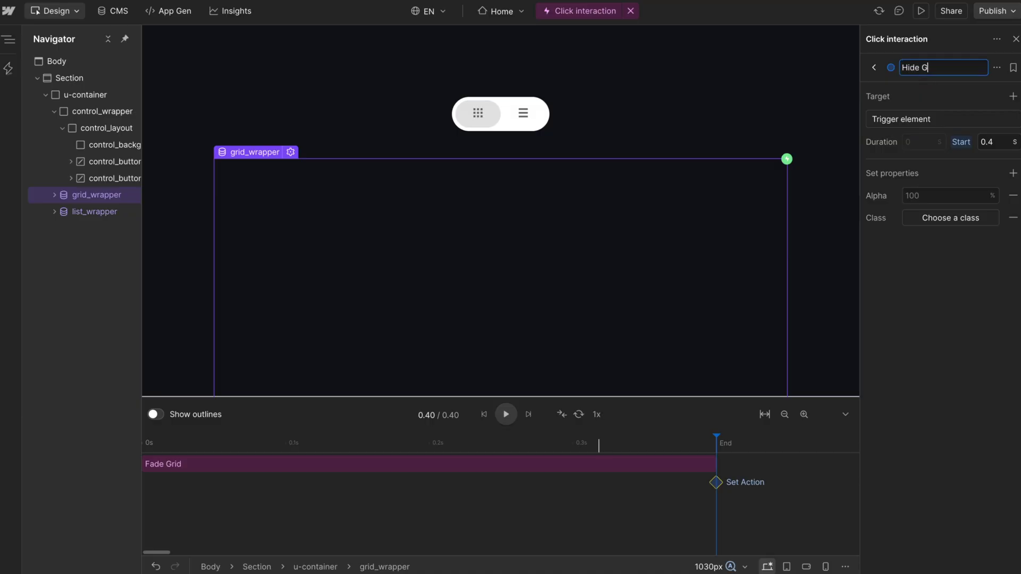
pyautogui.write('rid')
pyautogui.press('Return')
# - Target the Hide Grid action at the grid_wrapper class with no filter
pyautogui.click(909, 119)
pyautogui.click(936, 168)
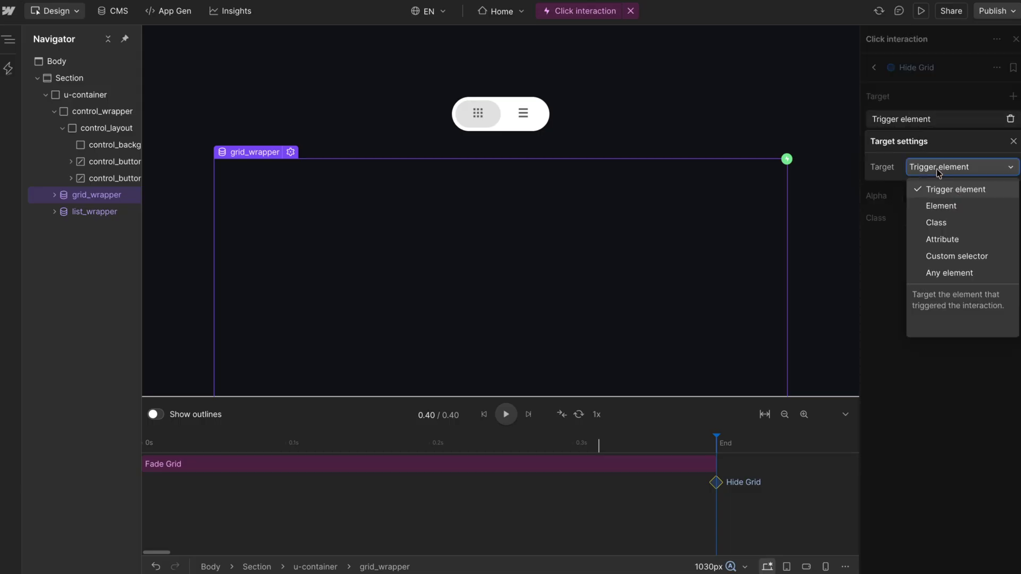
pyautogui.click(945, 225)
pyautogui.click(960, 213)
pyautogui.click(941, 236)
pyautogui.click(953, 110)
# - Add a Display property set to None to Hide Grid, and remove its Class and Alpha properties
pyautogui.click(1012, 174)
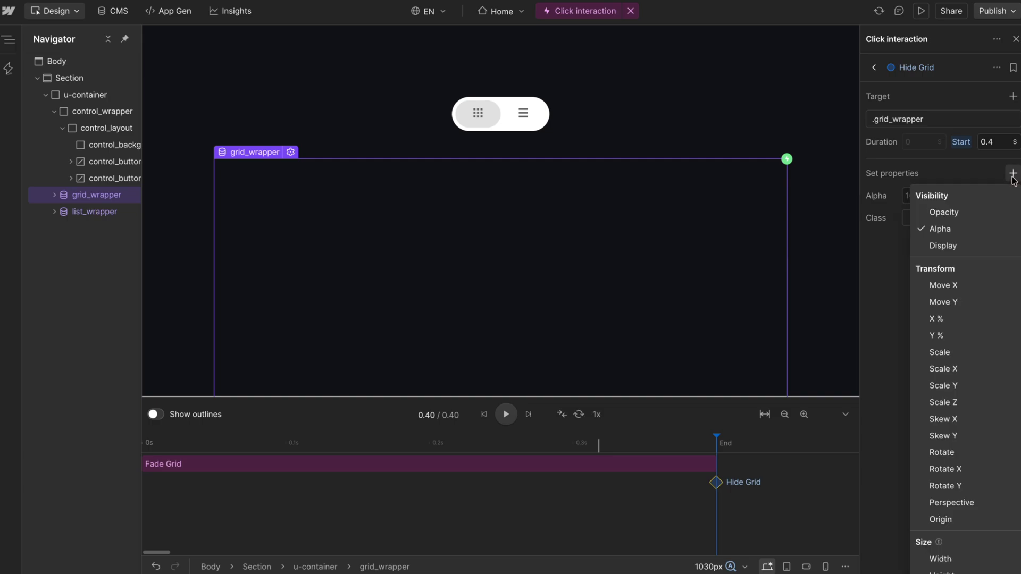
pyautogui.click(942, 244)
pyautogui.click(946, 217)
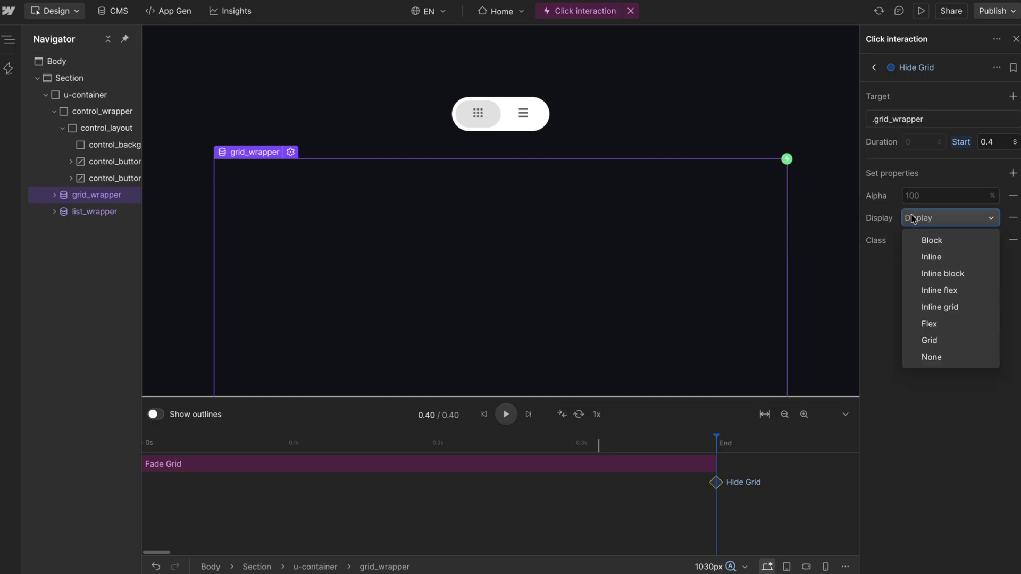
pyautogui.click(934, 359)
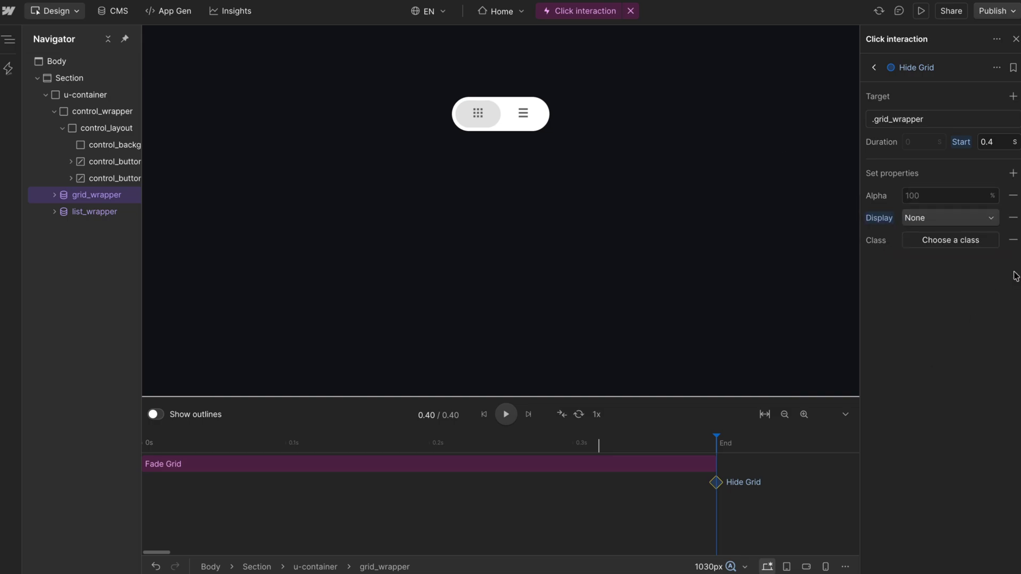
pyautogui.click(1013, 240)
pyautogui.click(1013, 196)
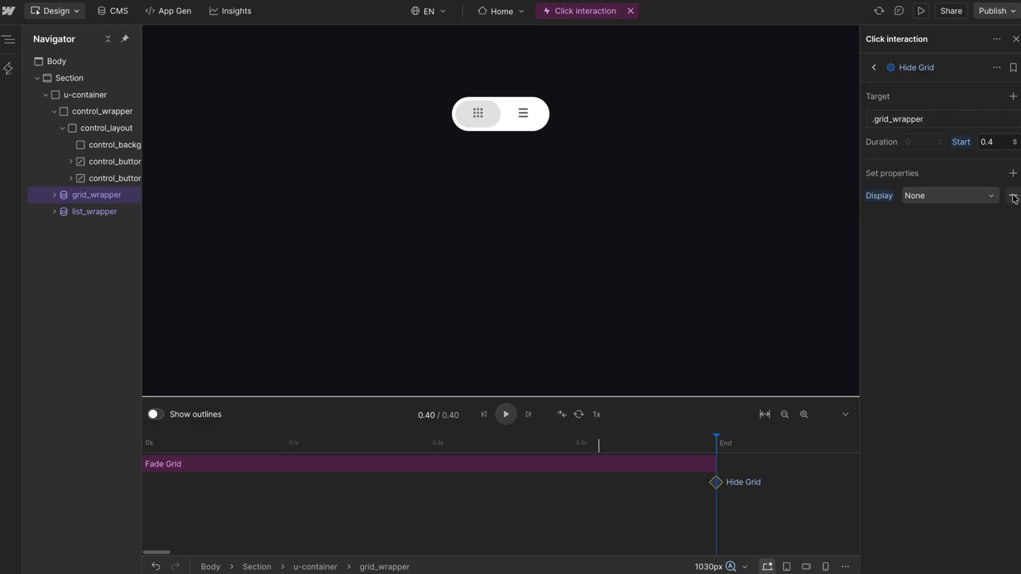
# - Duplicate the Hide Grid action and rename the copy "Show List"
pyautogui.rightClick(713, 482)
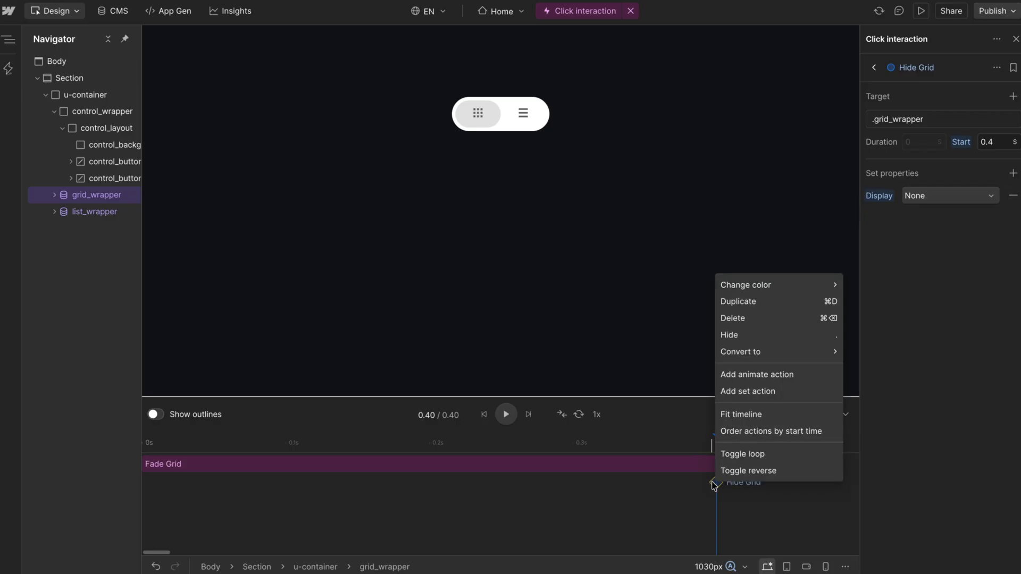
pyautogui.click(749, 301)
pyautogui.click(715, 500)
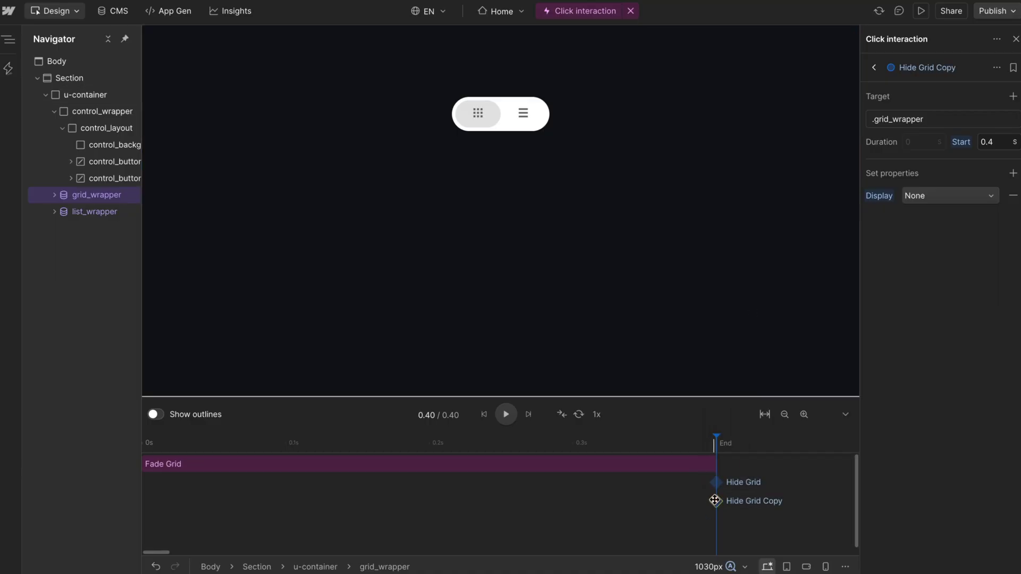
pyautogui.doubleClick(937, 69)
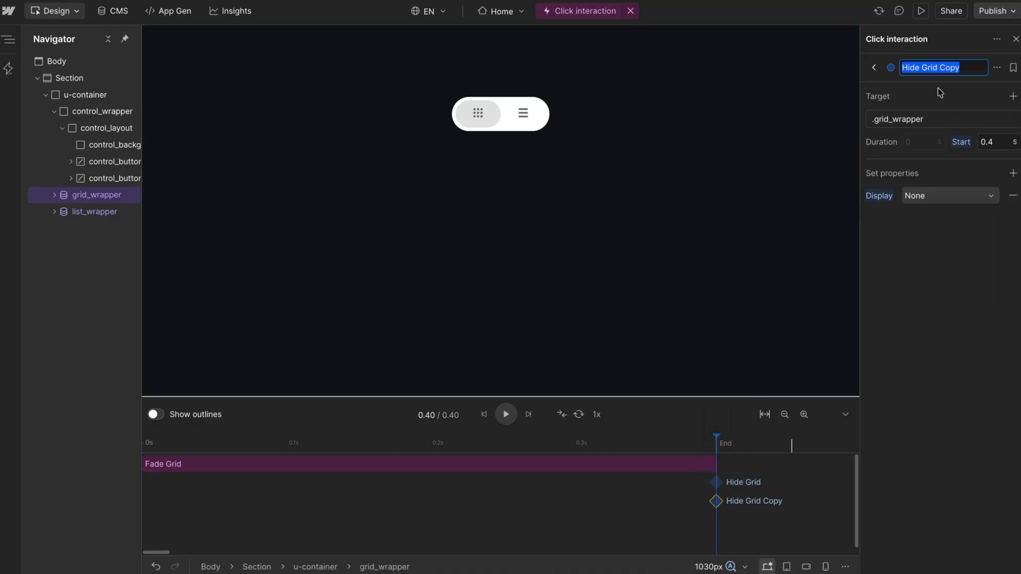
pyautogui.write('Show List')
pyautogui.press('Return')
# - Change the Show List action's target class to list_wrapper
pyautogui.click(908, 120)
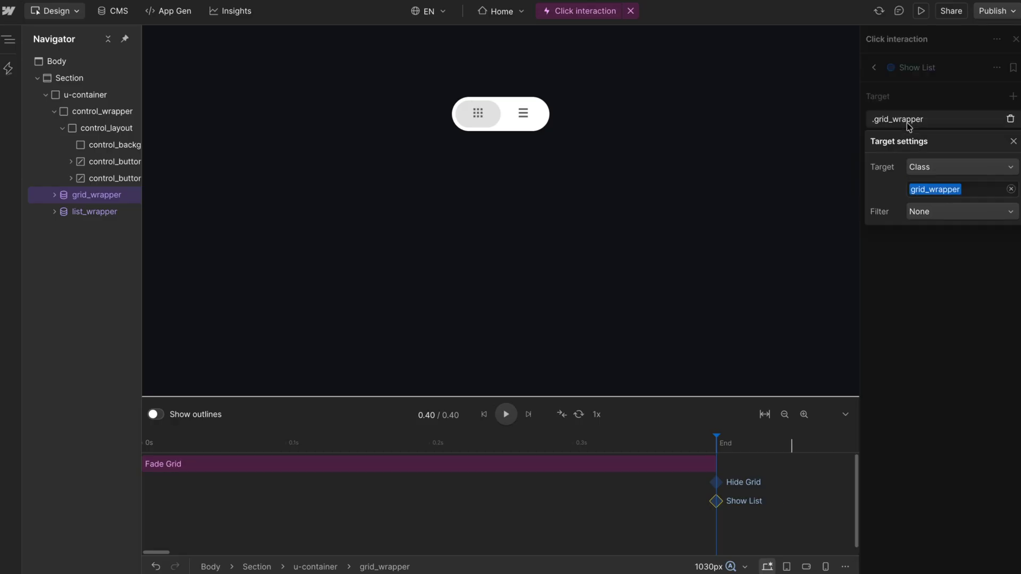
pyautogui.click(969, 188)
pyautogui.press('BackSpace')
pyautogui.write('list_wr')
pyautogui.click(975, 213)
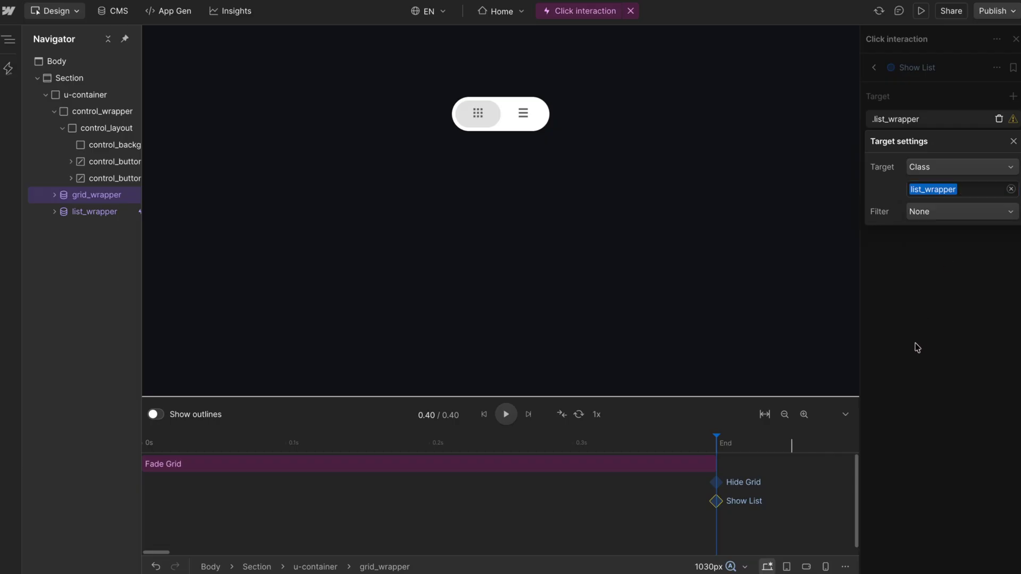
pyautogui.click(973, 284)
# - Set Show List's Display property to Block, preview the switch from grid to list on the timeline, and return to the interaction overview
pyautogui.click(945, 197)
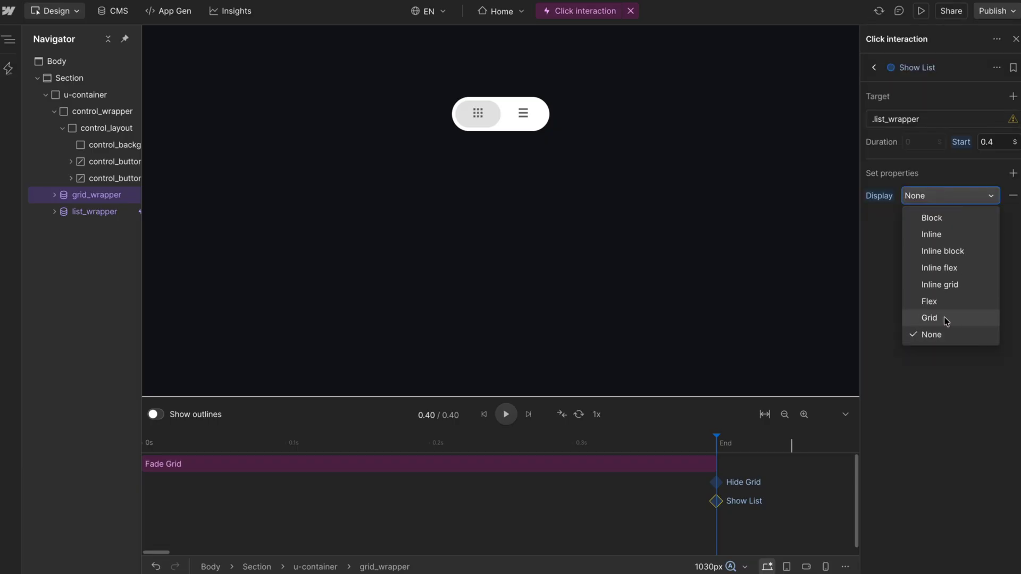
pyautogui.click(939, 218)
pyautogui.moveTo(473, 445); pyautogui.dragTo(713, 448)
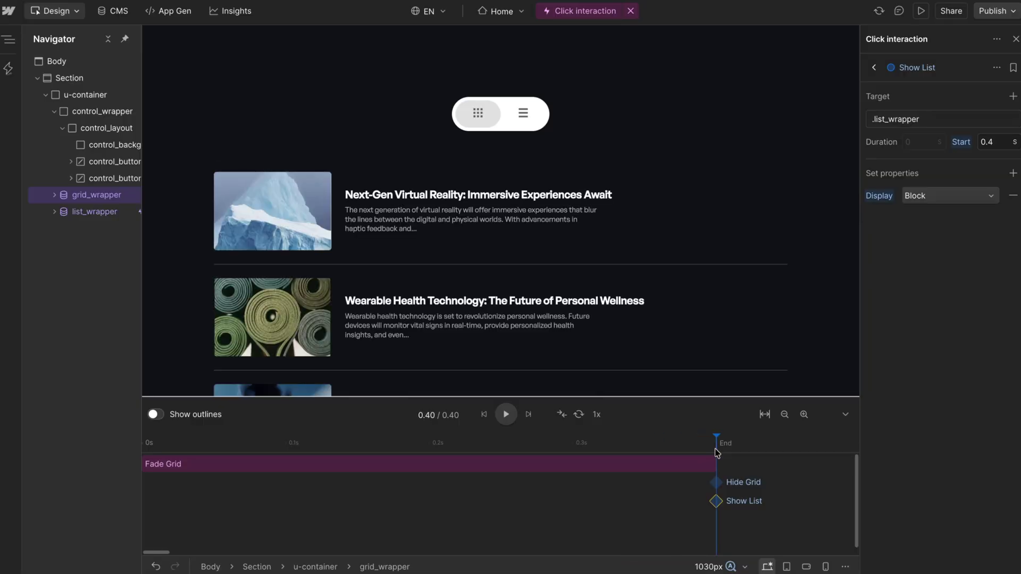
pyautogui.click(873, 66)
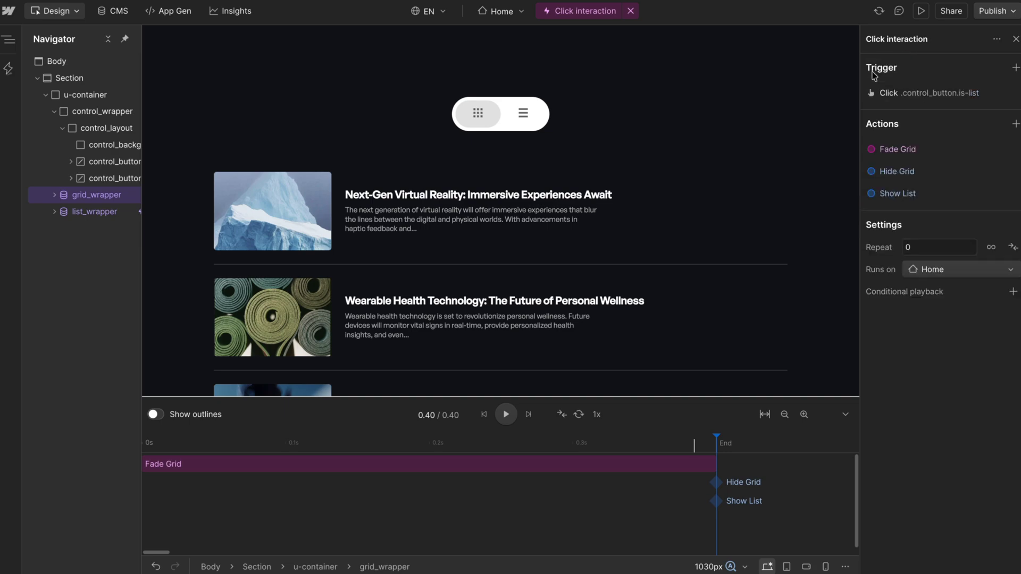
# - Add a Custom action for the list_item element inside list_wrapper, targeting the list_item class with no filter
pyautogui.click(48, 217)
pyautogui.click(54, 212)
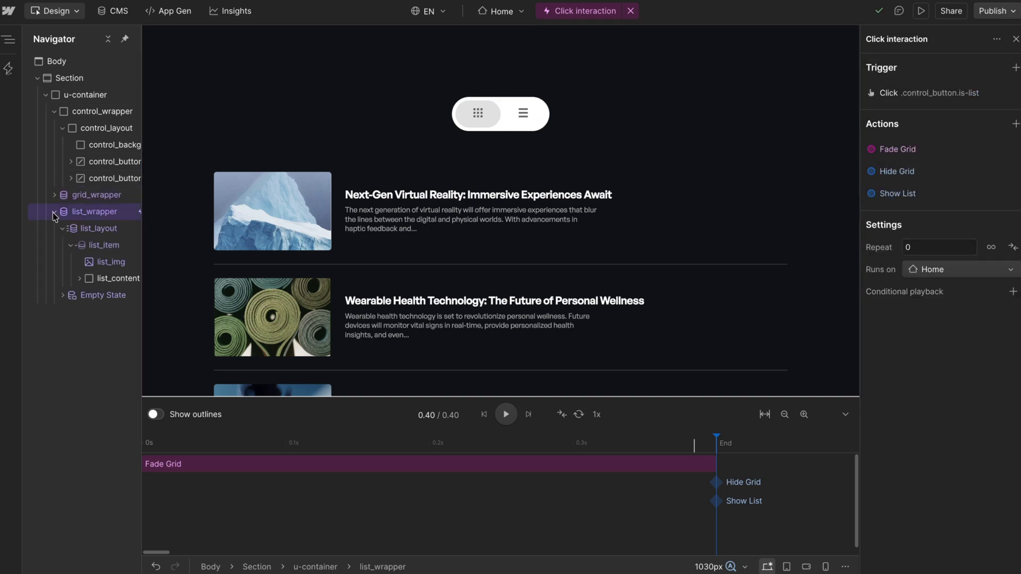
pyautogui.click(101, 245)
pyautogui.click(1015, 124)
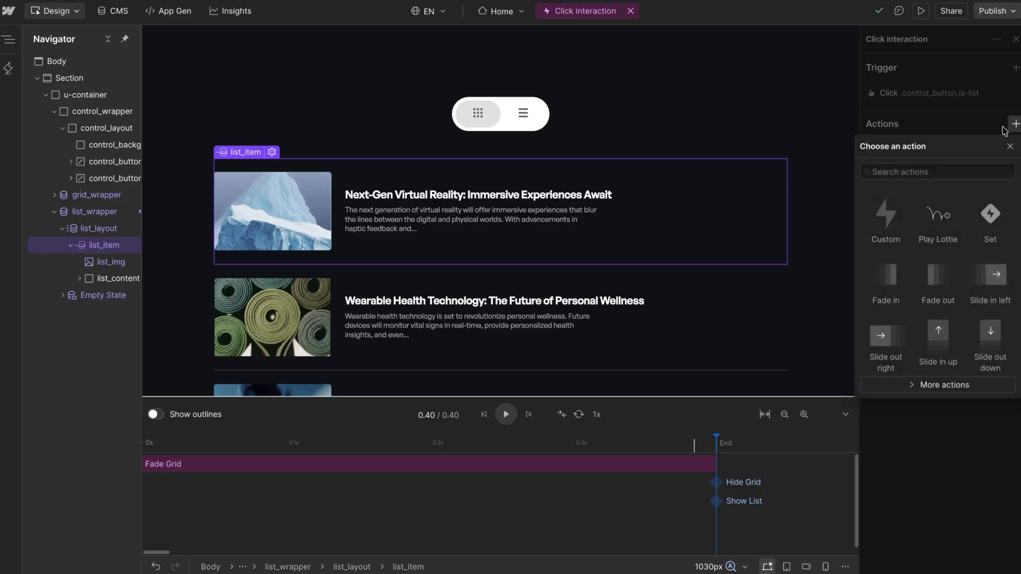
pyautogui.click(886, 224)
pyautogui.click(931, 120)
pyautogui.click(952, 167)
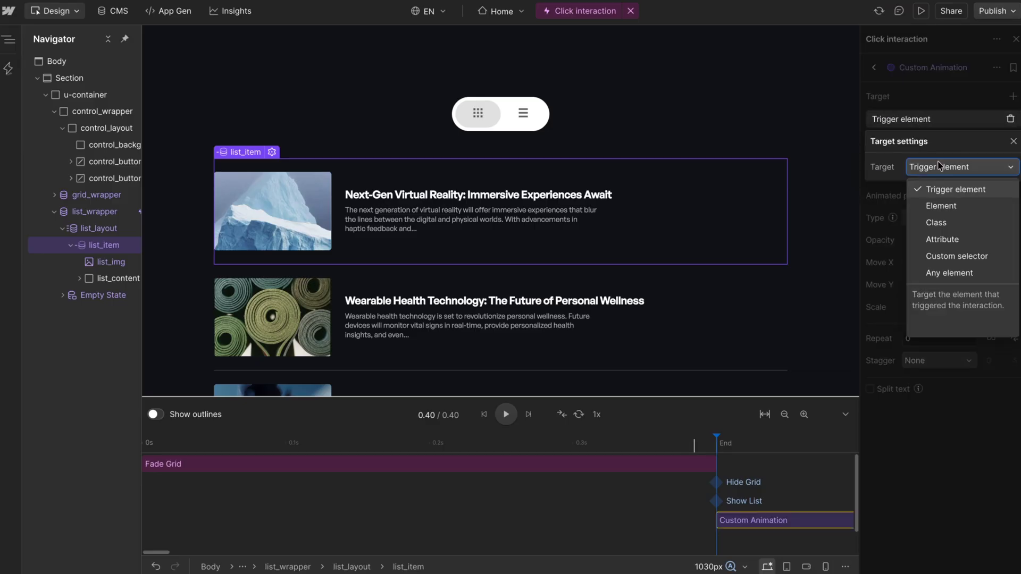
pyautogui.click(936, 222)
pyautogui.click(960, 212)
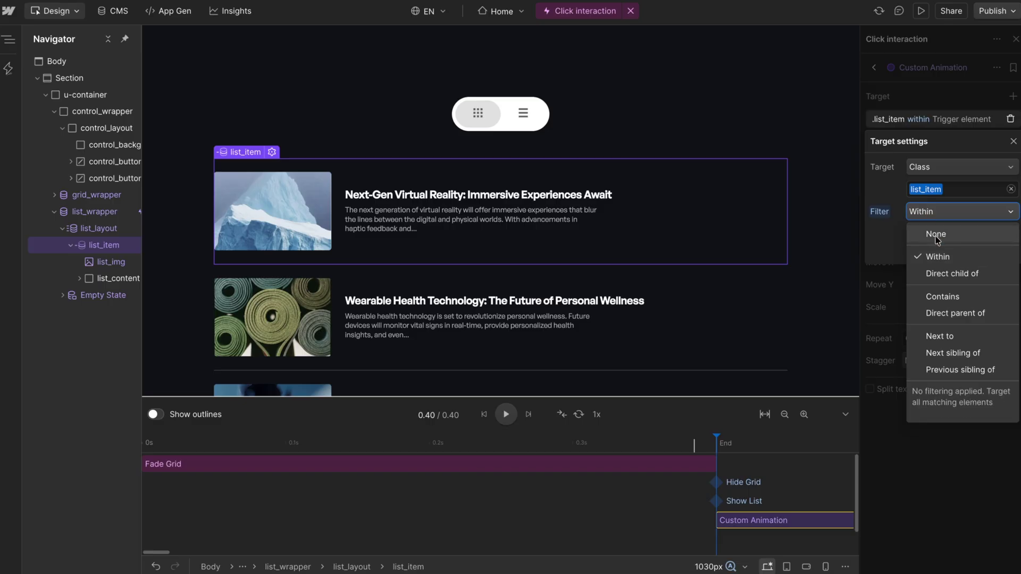
pyautogui.click(936, 231)
pyautogui.click(957, 104)
# - Animate the list items from 0% opacity and 2 rem Move Y to 100% and 0 rem, removing the Move X and Scale properties
pyautogui.click(923, 218)
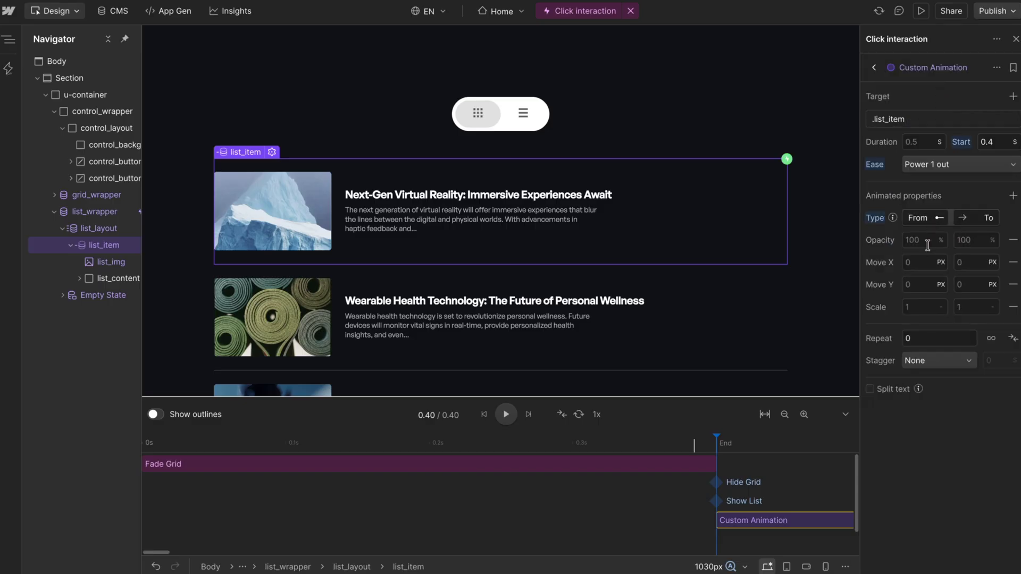
pyautogui.click(927, 244)
pyautogui.write('0')
pyautogui.click(919, 283)
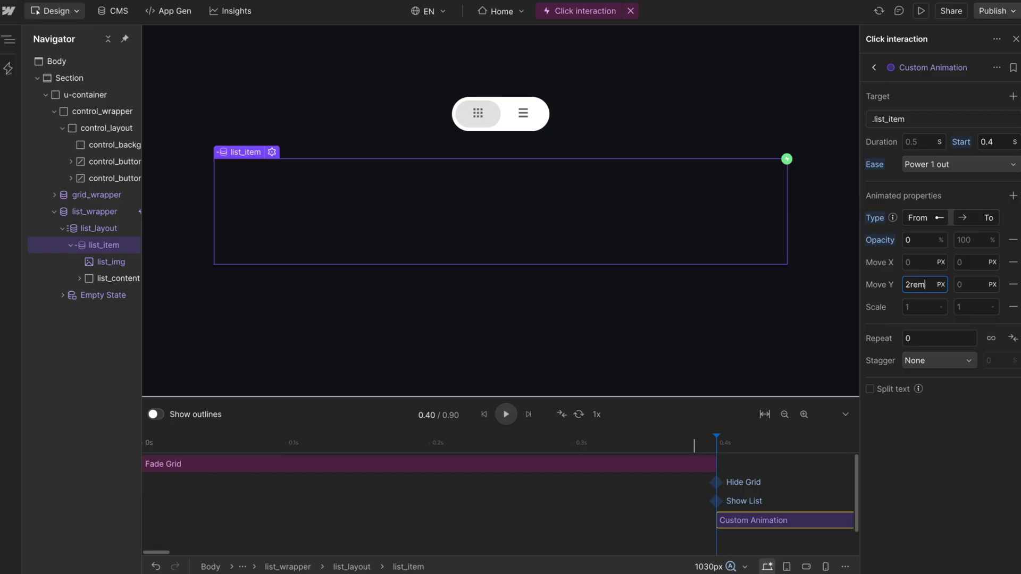
pyautogui.click(970, 284)
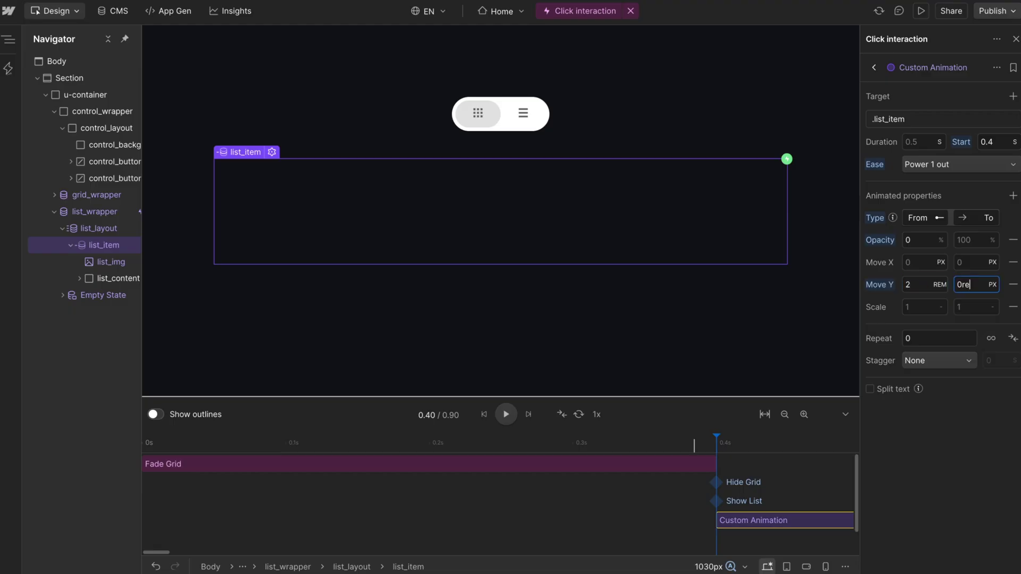
pyautogui.click(975, 240)
pyautogui.write('100')
pyautogui.click(1012, 262)
pyautogui.click(1013, 284)
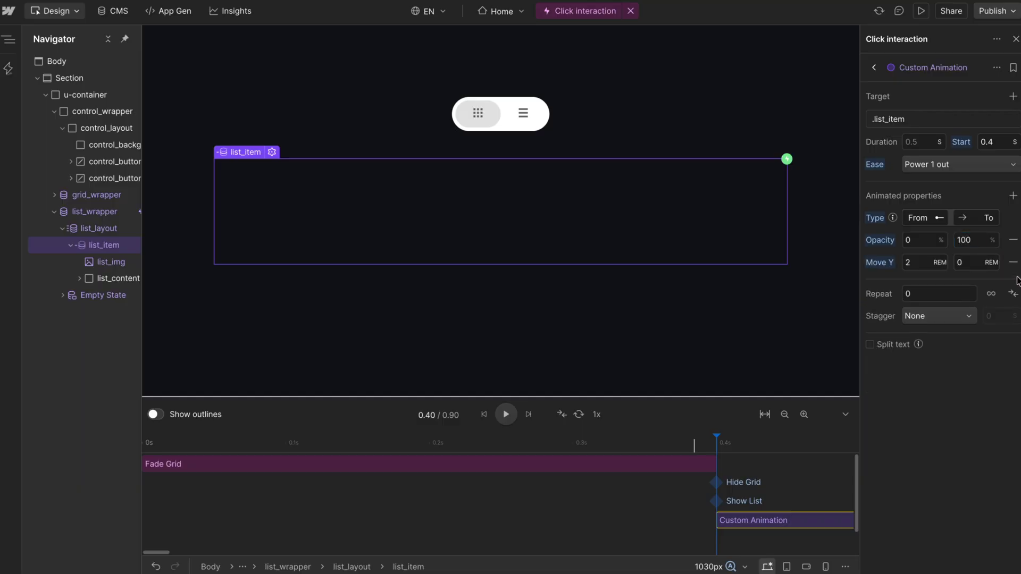
# - Give the list item animation an Offset time stagger of 0.2 s and a duration of 0.5 s, and play it back
pyautogui.click(939, 322)
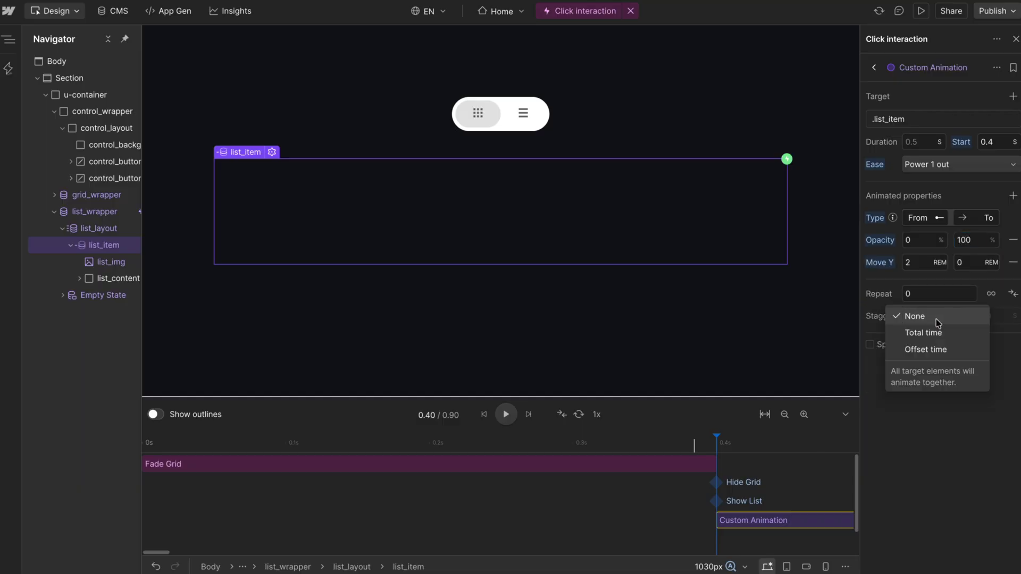
pyautogui.click(930, 356)
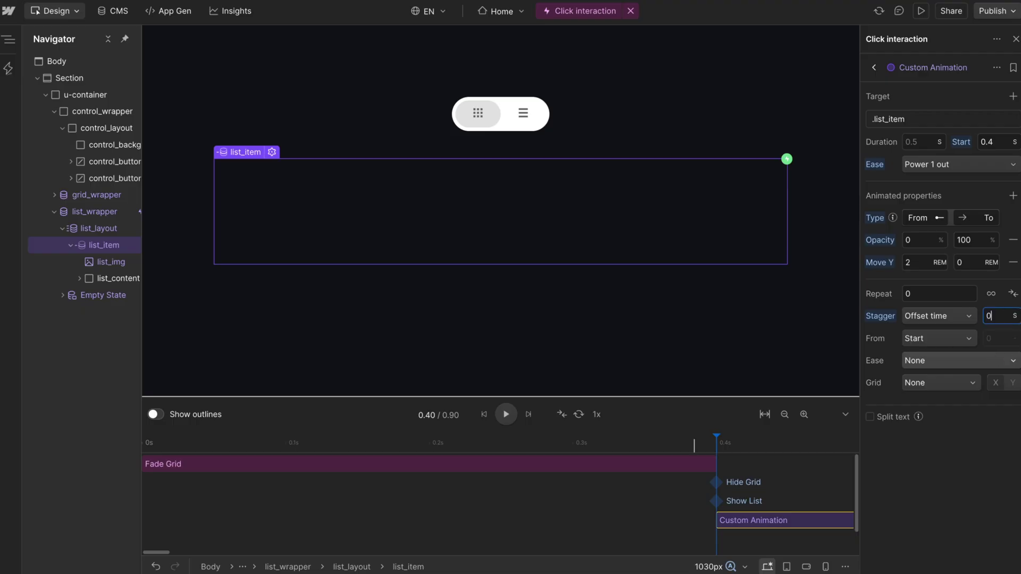
pyautogui.press('Return')
pyautogui.click(923, 141)
pyautogui.press('BackSpace')
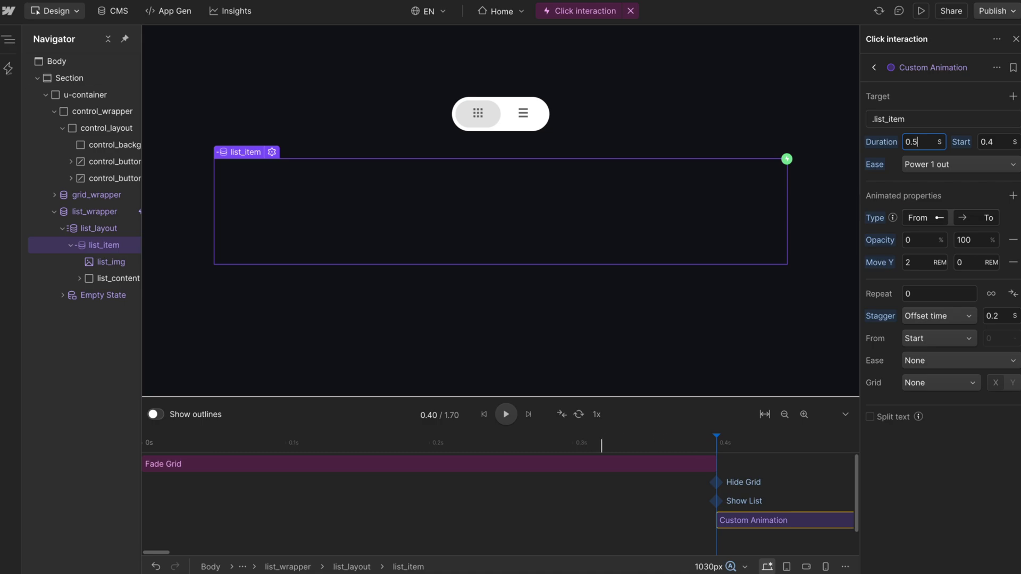
pyautogui.click(505, 414)
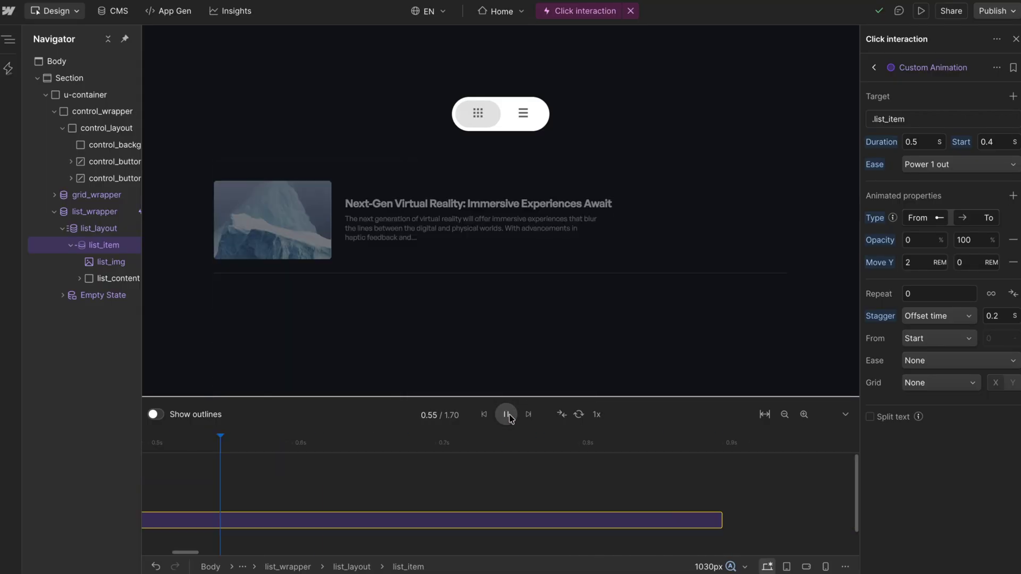
# - Leave the interaction and examine the width and position styles of the control_background element
pyautogui.click(114, 145)
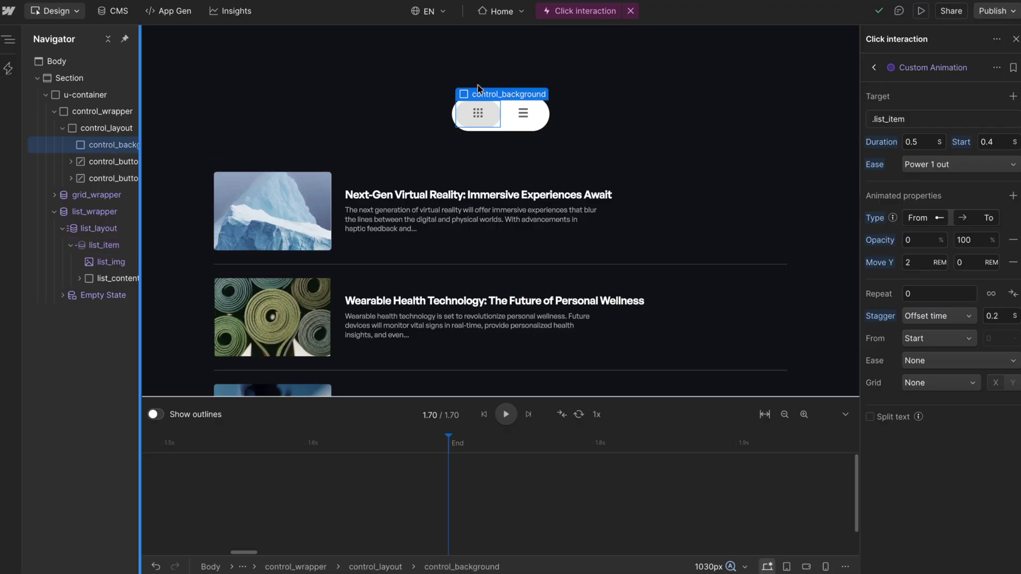
pyautogui.click(1015, 39)
pyautogui.click(876, 60)
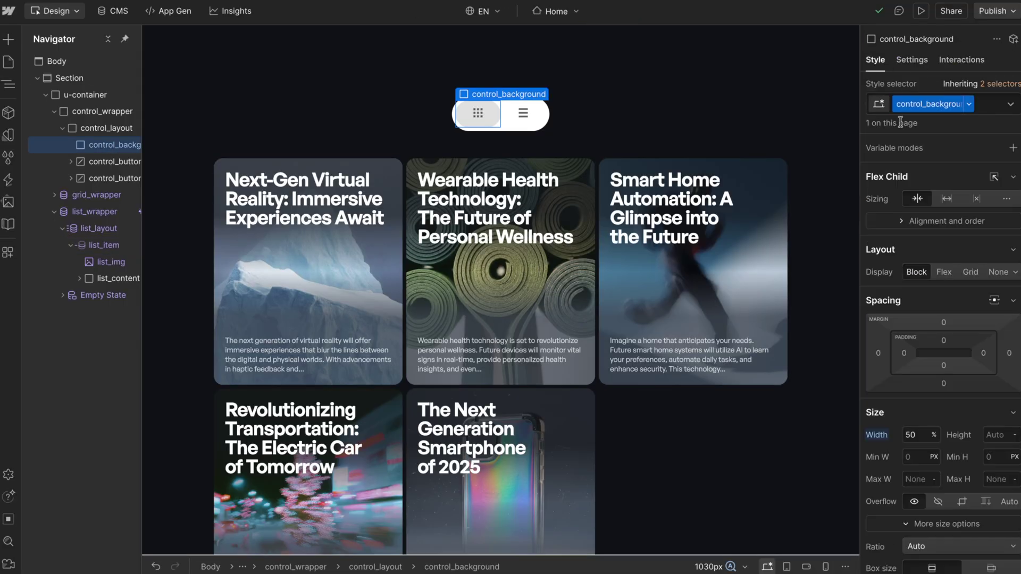
pyautogui.scroll(-5, 919, 262)
pyautogui.click(919, 262)
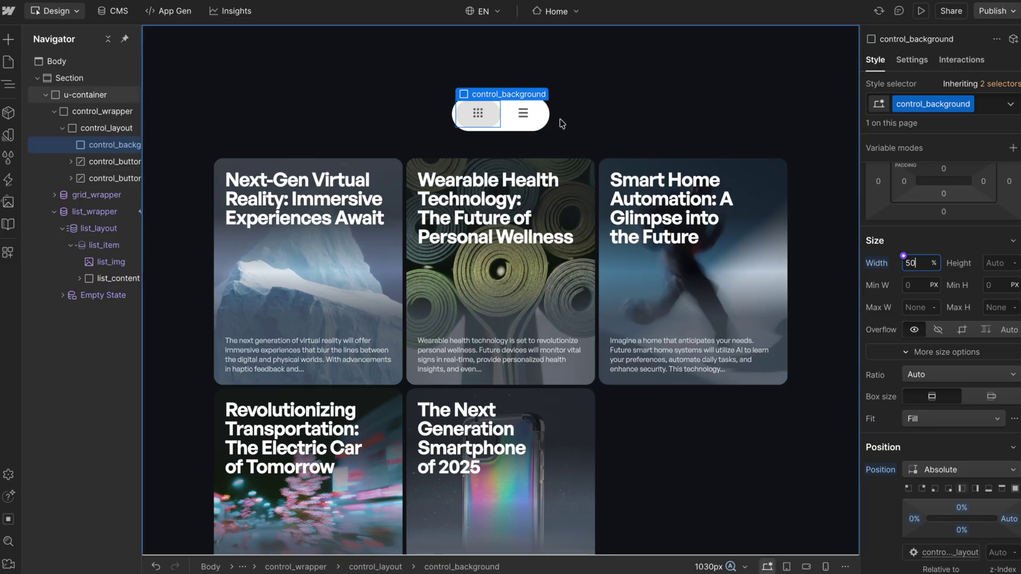
# - Reopen the click interaction and add a Custom action targeting the control_background class with no filter
pyautogui.click(9, 179)
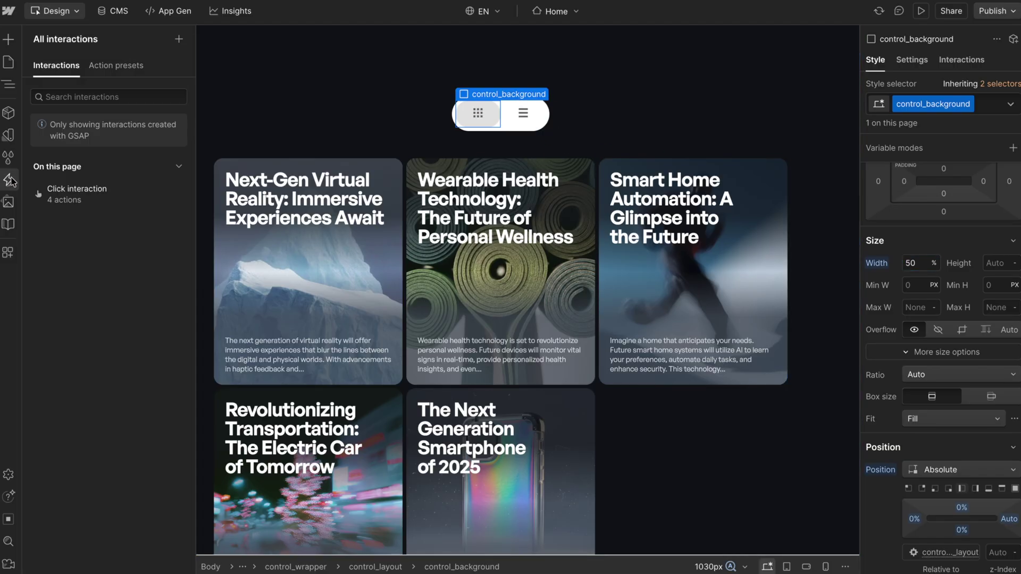
pyautogui.click(85, 194)
pyautogui.click(1014, 124)
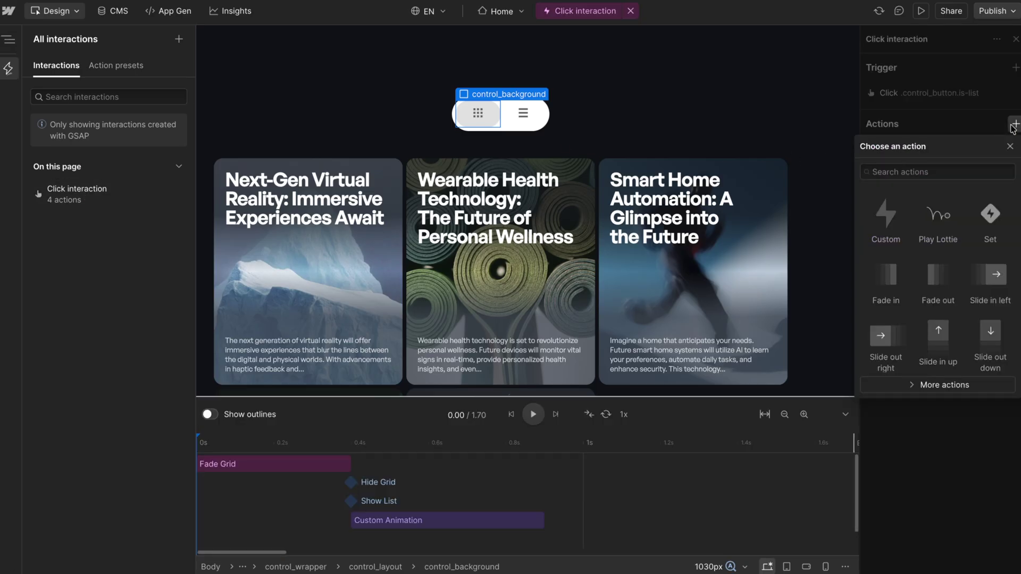
pyautogui.click(888, 195)
pyautogui.click(925, 119)
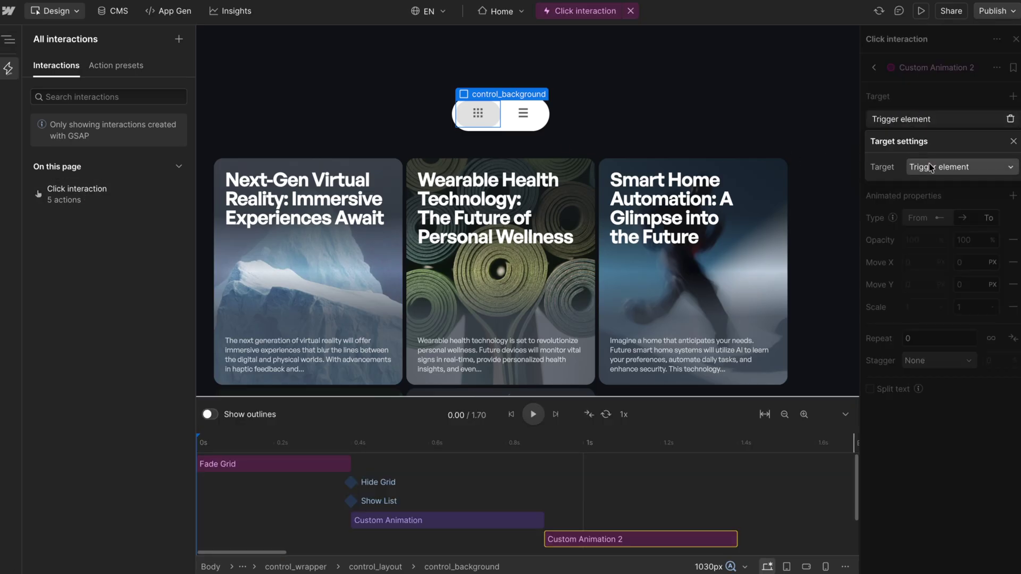
pyautogui.click(951, 167)
pyautogui.click(953, 222)
pyautogui.click(959, 211)
pyautogui.click(963, 215)
pyautogui.click(955, 88)
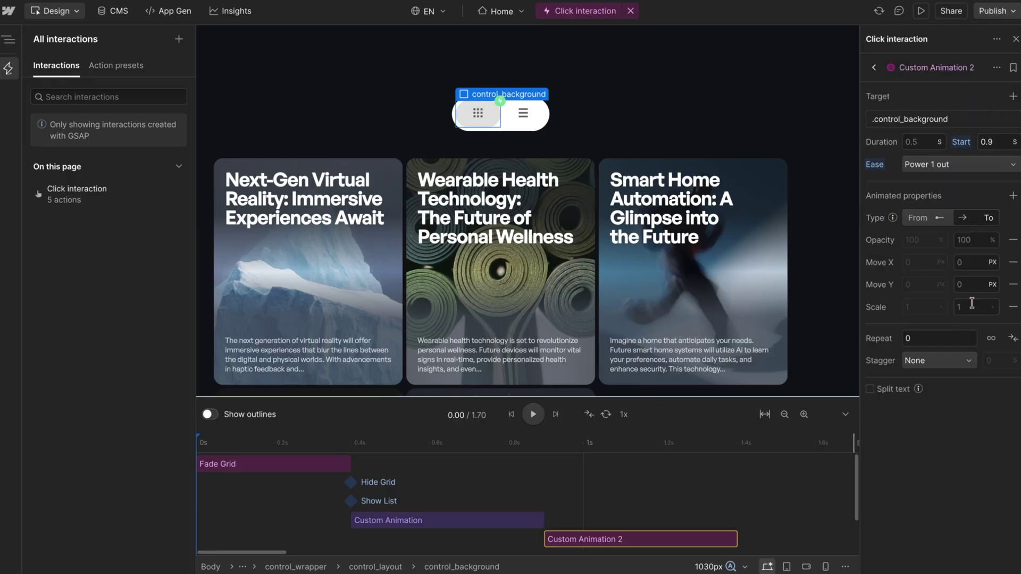
# - Set the control_background animation's Move X to 100%, remove its Opacity, Move Y and Scale properties, and preview it on the timeline
pyautogui.click(974, 262)
pyautogui.press('Return')
pyautogui.click(1012, 240)
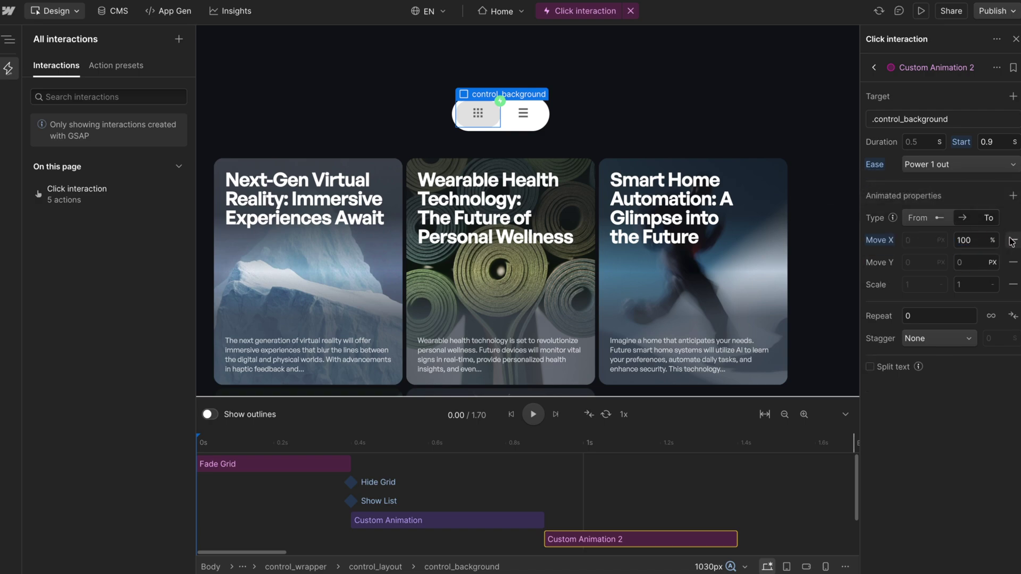
pyautogui.click(1013, 262)
pyautogui.click(1013, 262)
pyautogui.moveTo(536, 441); pyautogui.dragTo(698, 441)
# - Set the control_background animation's ease to Power 4 in out and its duration to 0.7 s
pyautogui.click(926, 166)
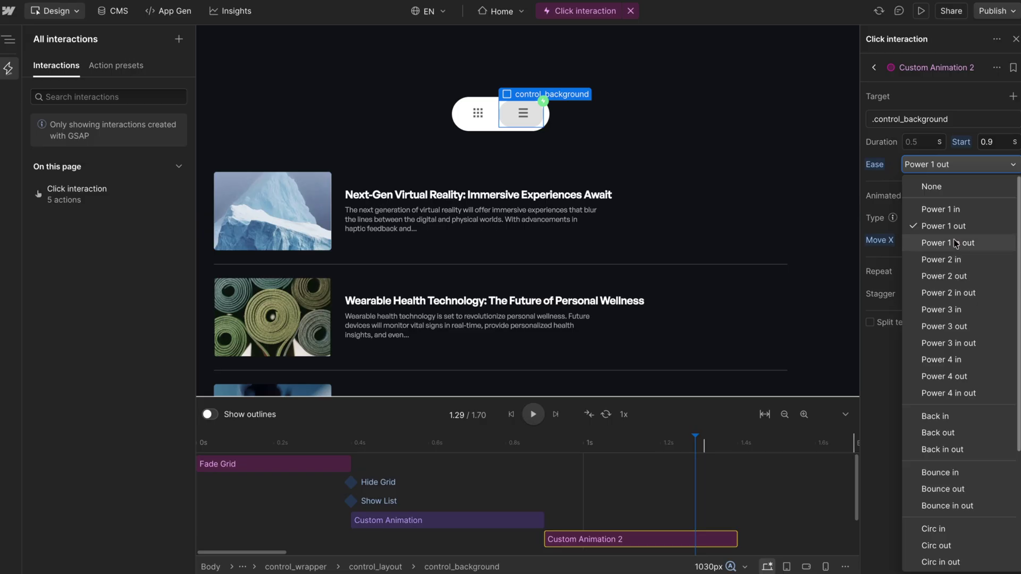
pyautogui.click(961, 394)
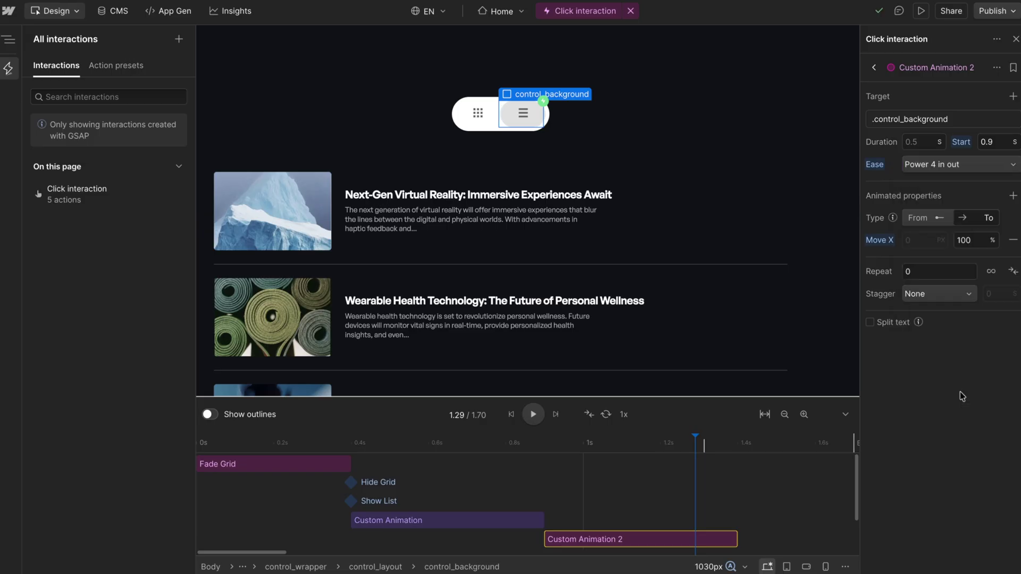
pyautogui.click(907, 141)
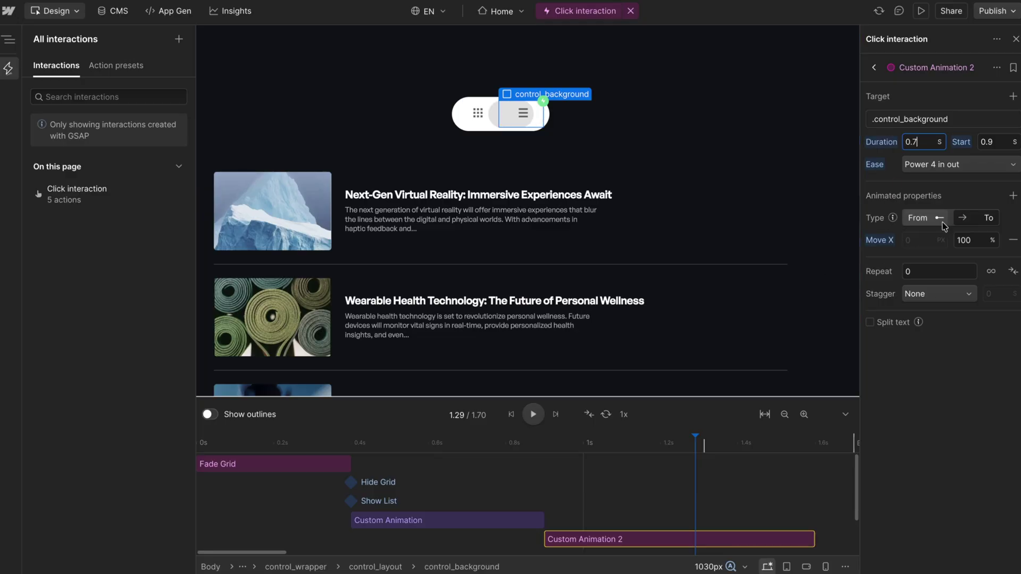
# - Rename the control_background animation as "Toggle", move its start to 0 s on the timeline, and play the interaction
pyautogui.click(938, 66)
pyautogui.doubleClick(935, 69)
pyautogui.write('Toggle')
pyautogui.press('Return')
pyautogui.moveTo(581, 540); pyautogui.dragTo(217, 554)
pyautogui.press('space')
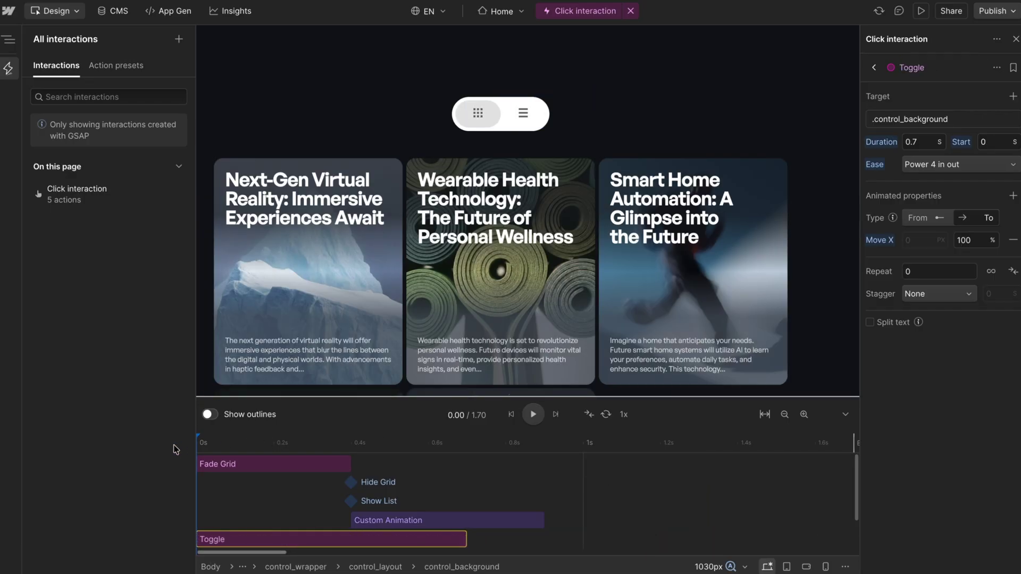
# - Rename the list item animation as "Reveal List Item"
pyautogui.click(392, 523)
pyautogui.doubleClick(930, 71)
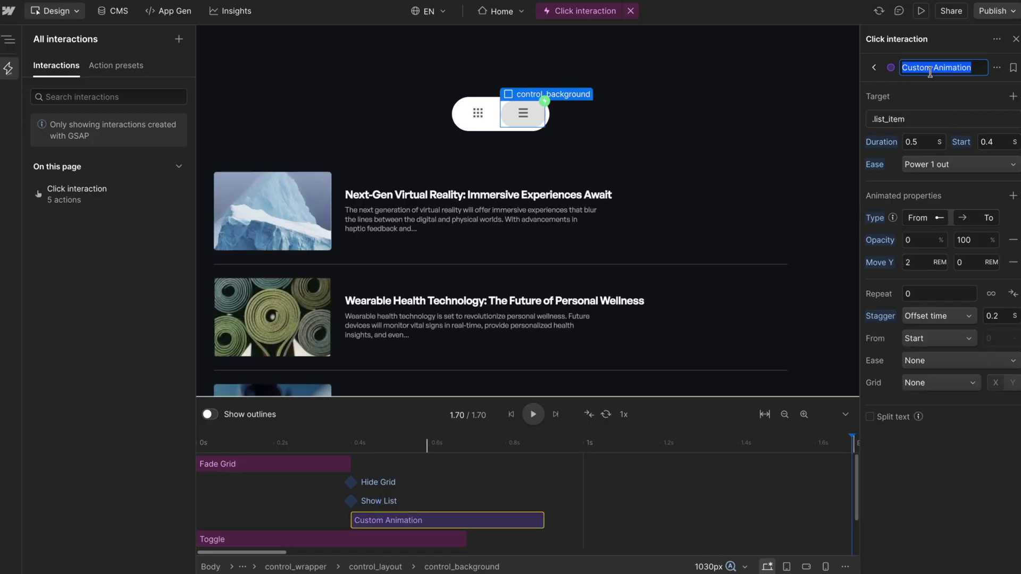
pyautogui.write('Fa')
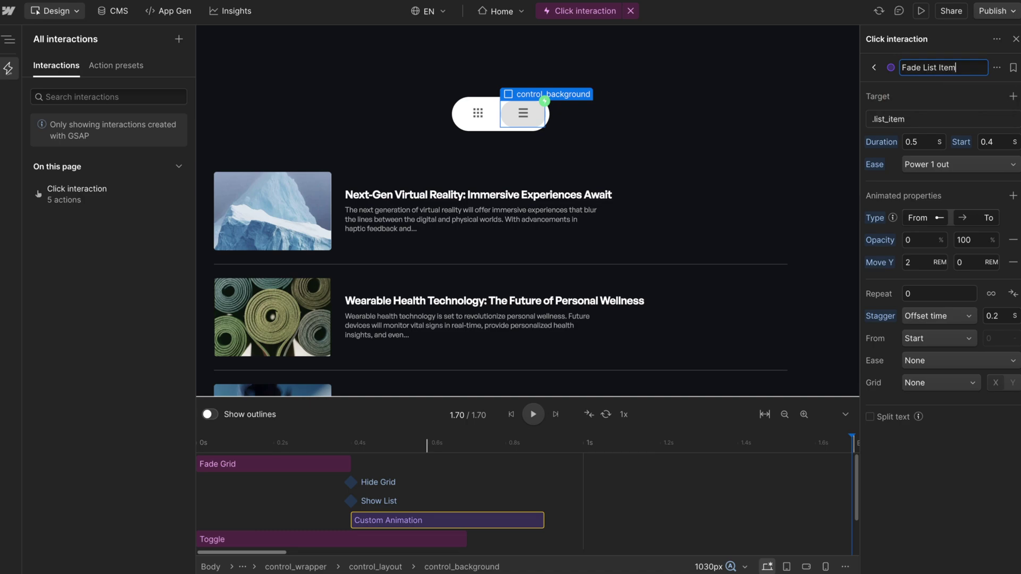
pyautogui.write('de List Item')
pyautogui.doubleClick(917, 62)
pyautogui.write('Reveal')
pyautogui.press('Return')
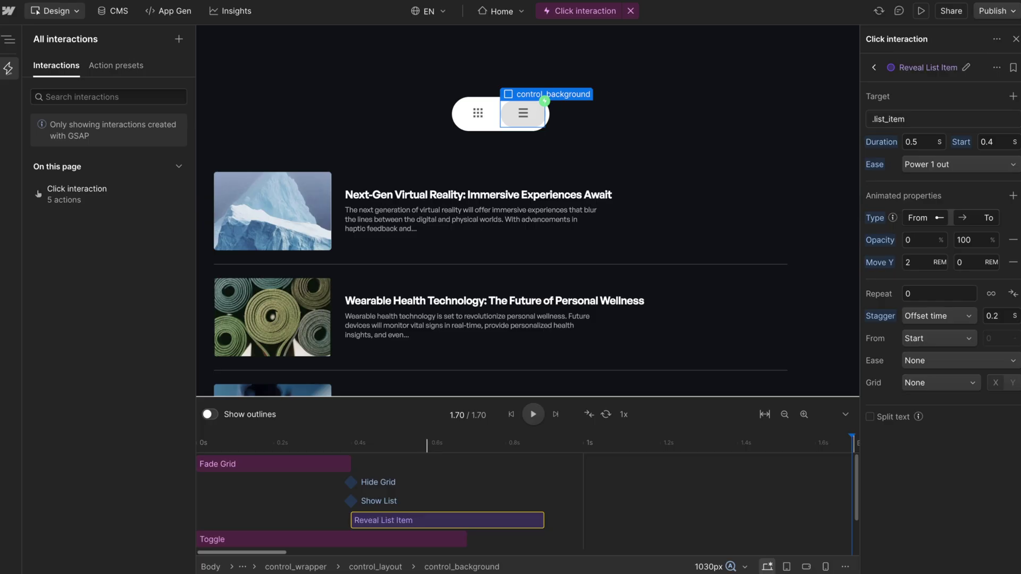
# - Return to the interaction overview and preview the transition from grid to list at several points on the timeline
pyautogui.click(873, 67)
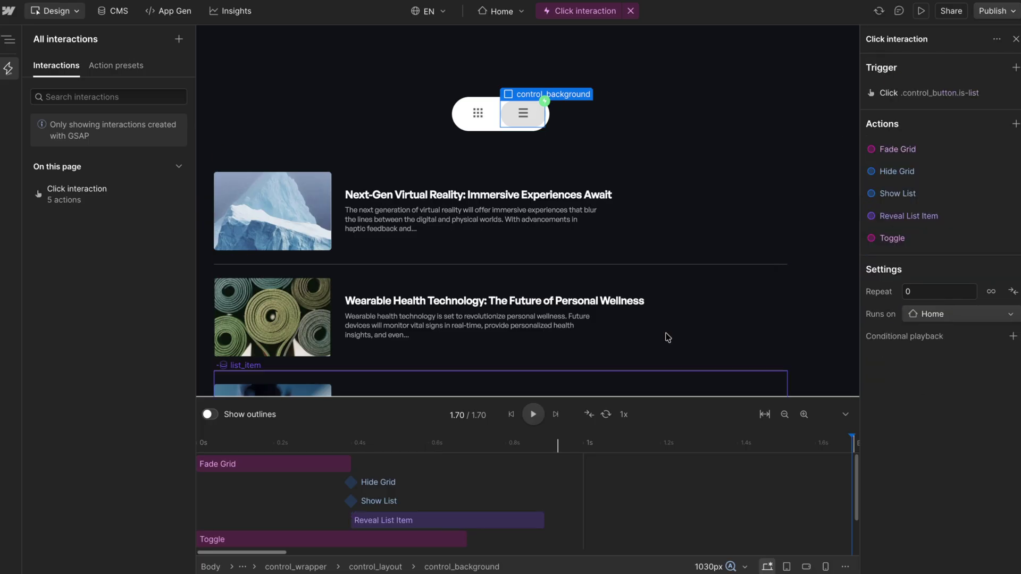
pyautogui.click(290, 445)
pyautogui.click(521, 444)
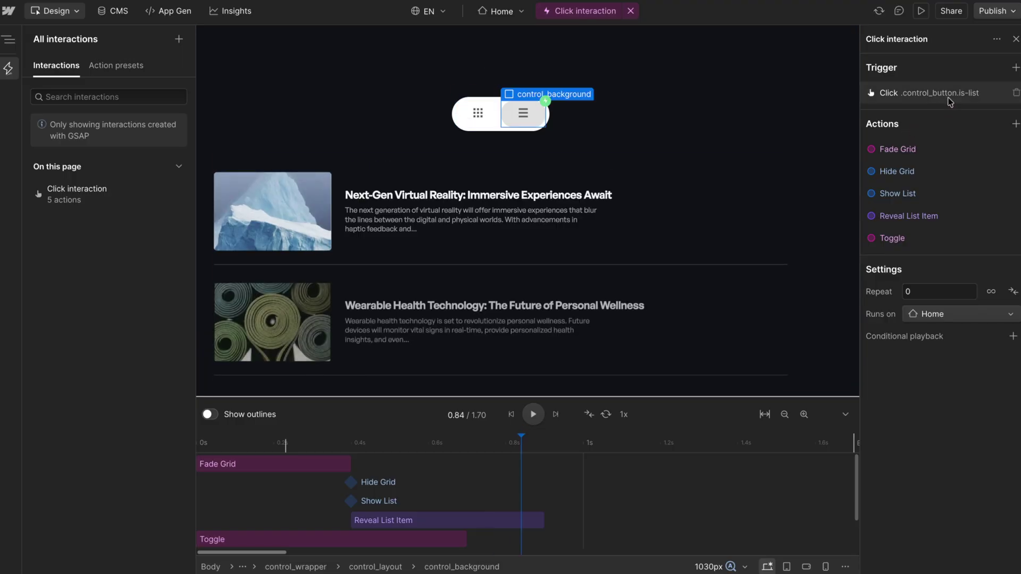
# - Add a second click trigger to the interaction, targeting the combined classes control_button and is-grid
pyautogui.click(1015, 68)
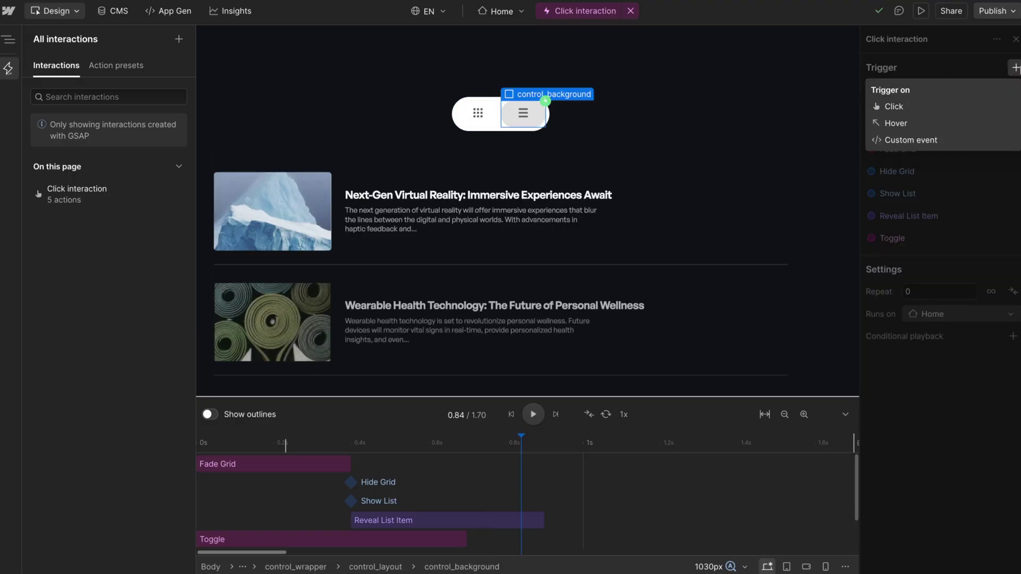
pyautogui.click(923, 106)
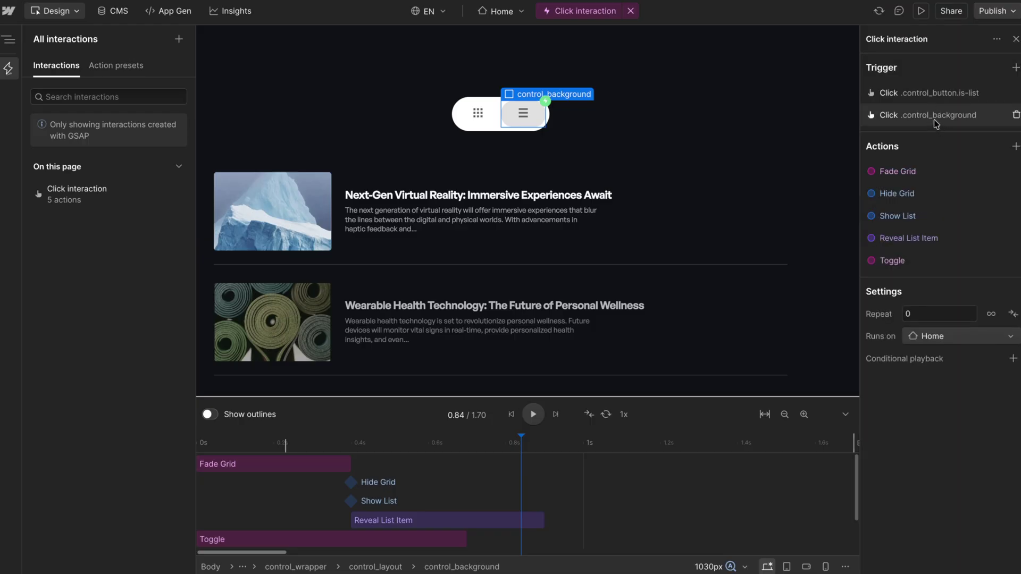
pyautogui.click(933, 115)
pyautogui.click(986, 186)
pyautogui.press('BackSpace')
pyautogui.write('controll')
pyautogui.press('BackSpace')
pyautogui.write('_bu')
pyautogui.press('Return')
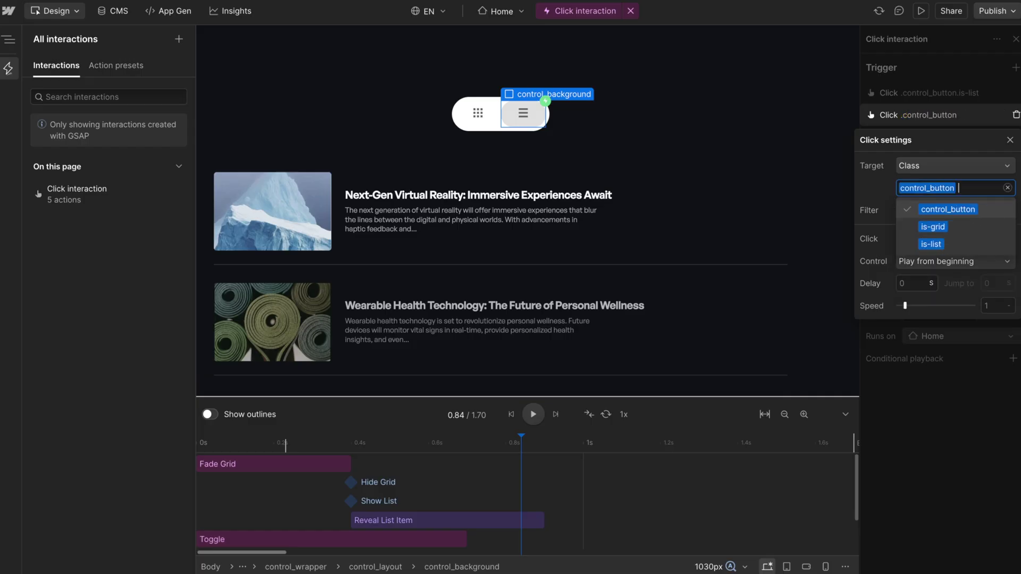
pyautogui.write('is')
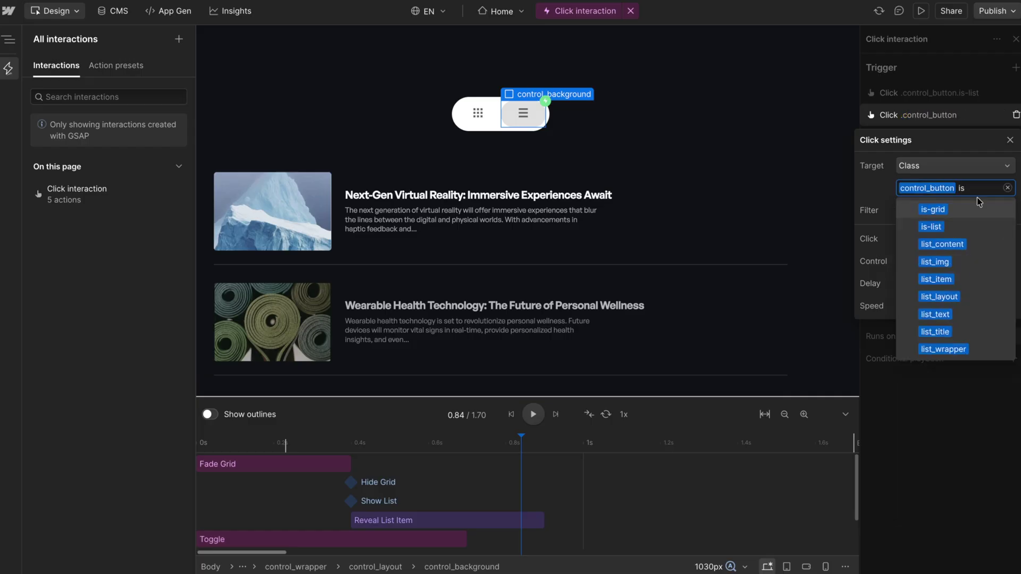
pyautogui.write('-')
pyautogui.press('Return')
pyautogui.press('Escape')
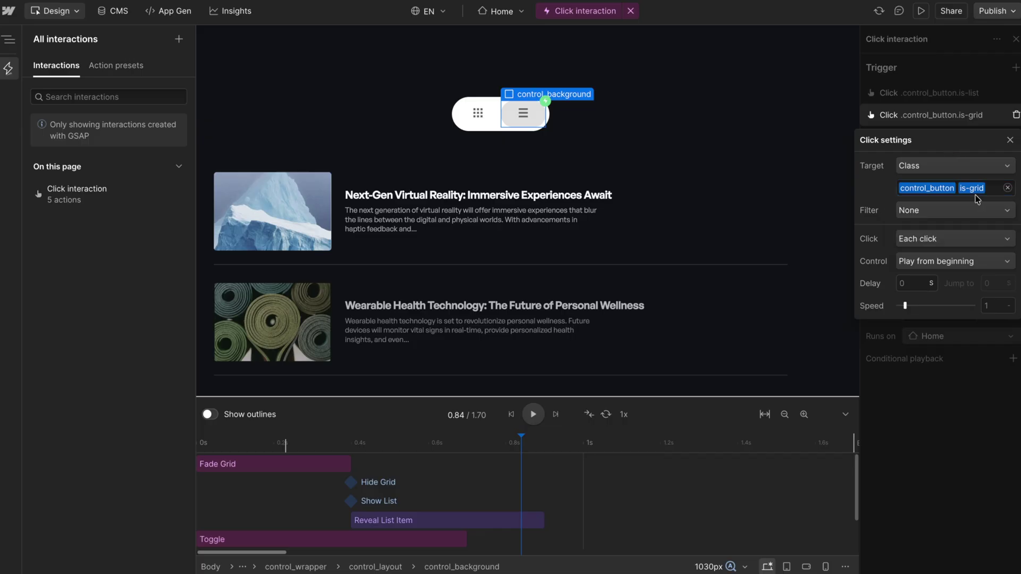
# - Set the playback control of the is-grid click trigger to Reverse
pyautogui.click(916, 264)
pyautogui.click(933, 317)
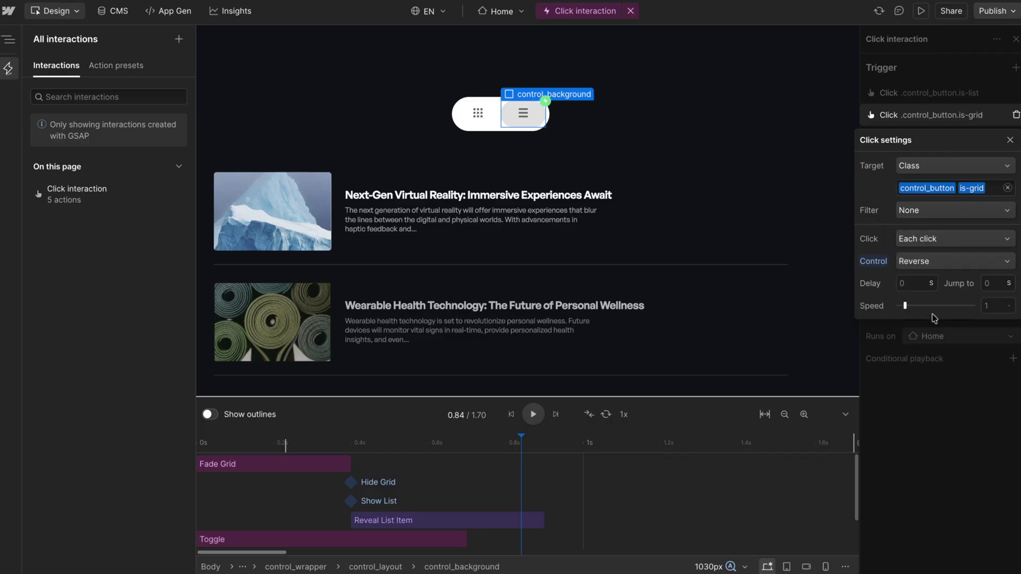
pyautogui.click(943, 400)
# - Preview the page and test switching between list and grid views with the toggle buttons
pyautogui.click(921, 10)
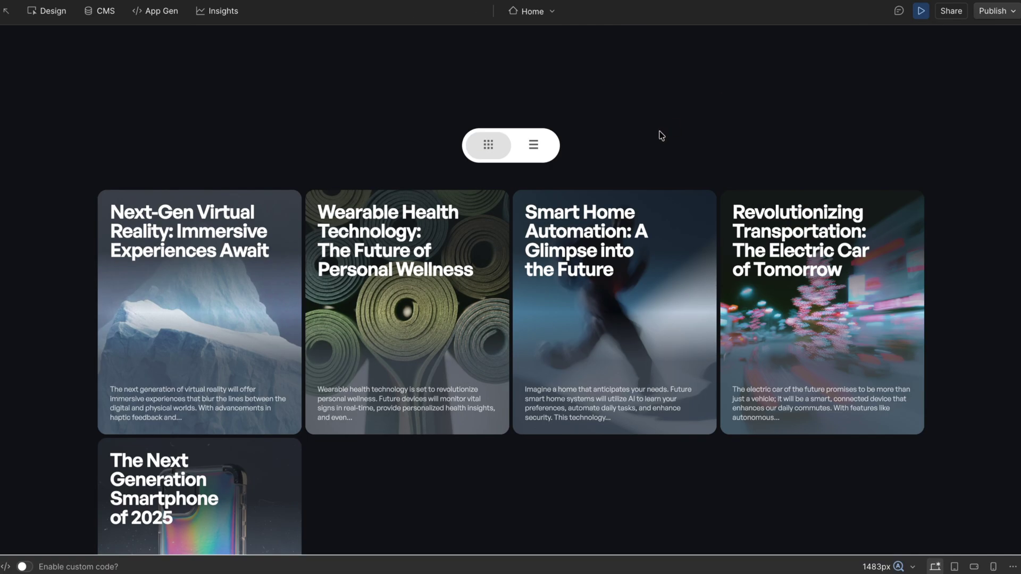
pyautogui.click(532, 150)
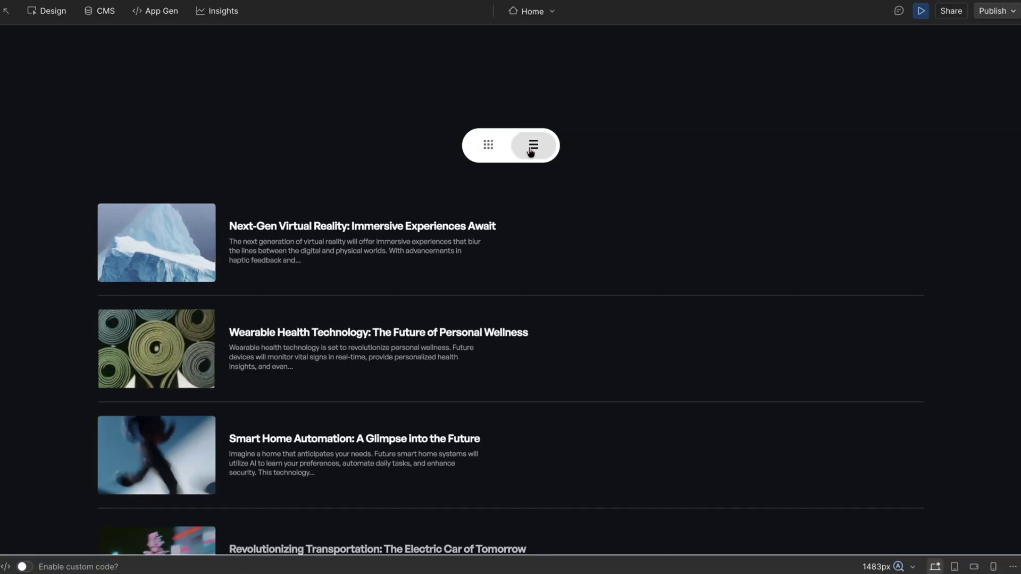
pyautogui.click(488, 148)
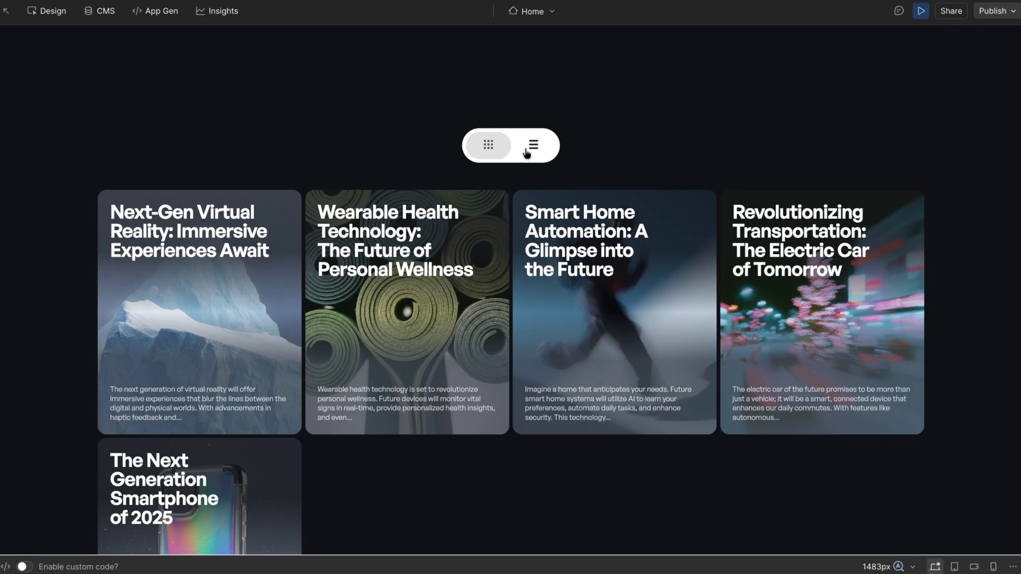
pyautogui.click(536, 151)
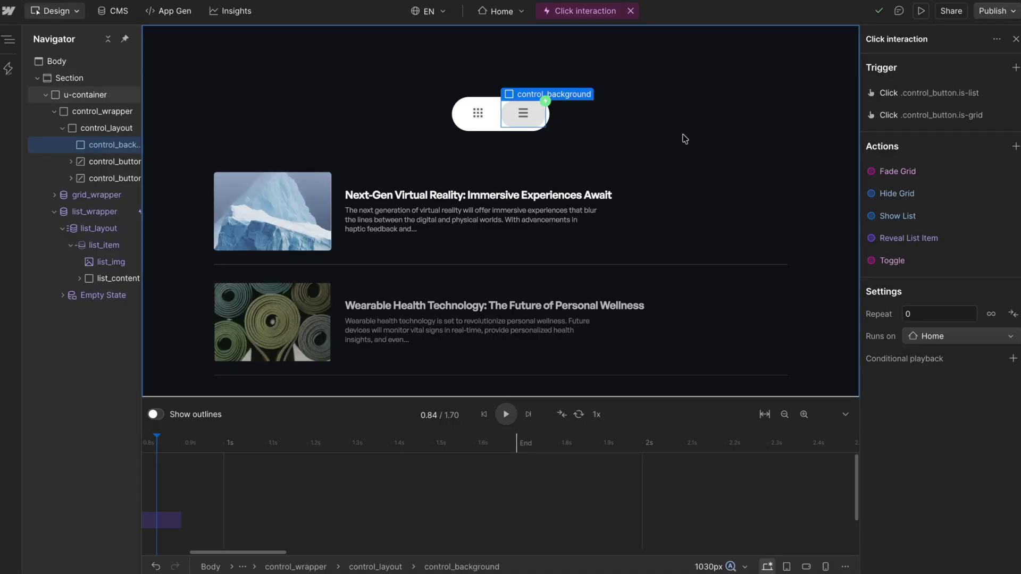
# - Set the playback control of the is-list click trigger to Play
pyautogui.click(936, 96)
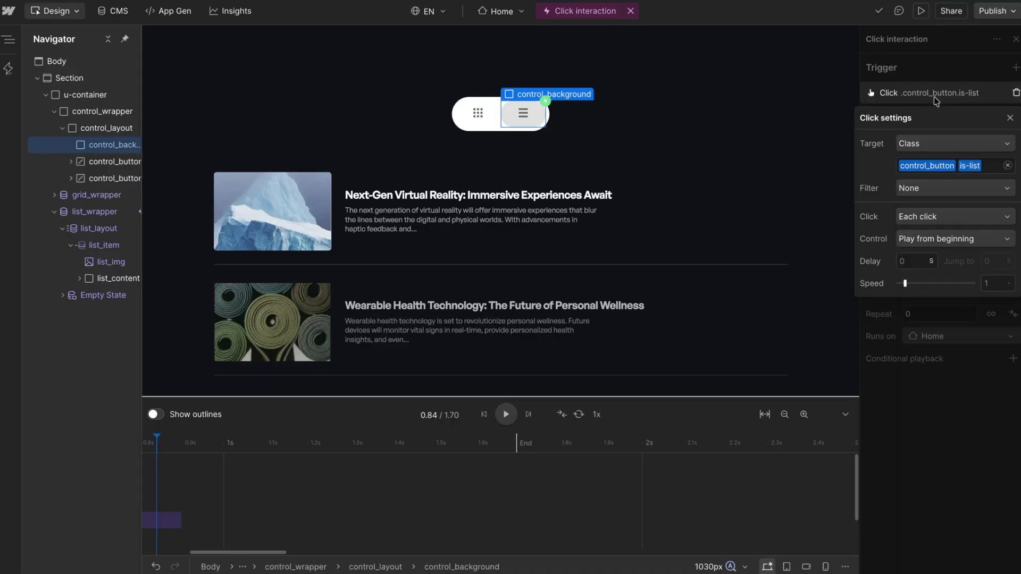
pyautogui.click(928, 244)
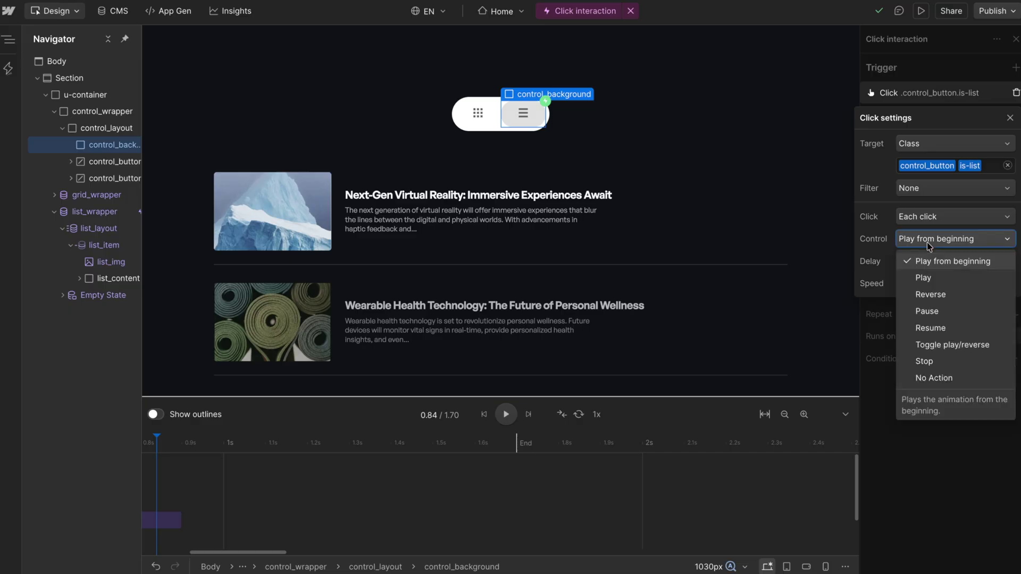
pyautogui.click(927, 280)
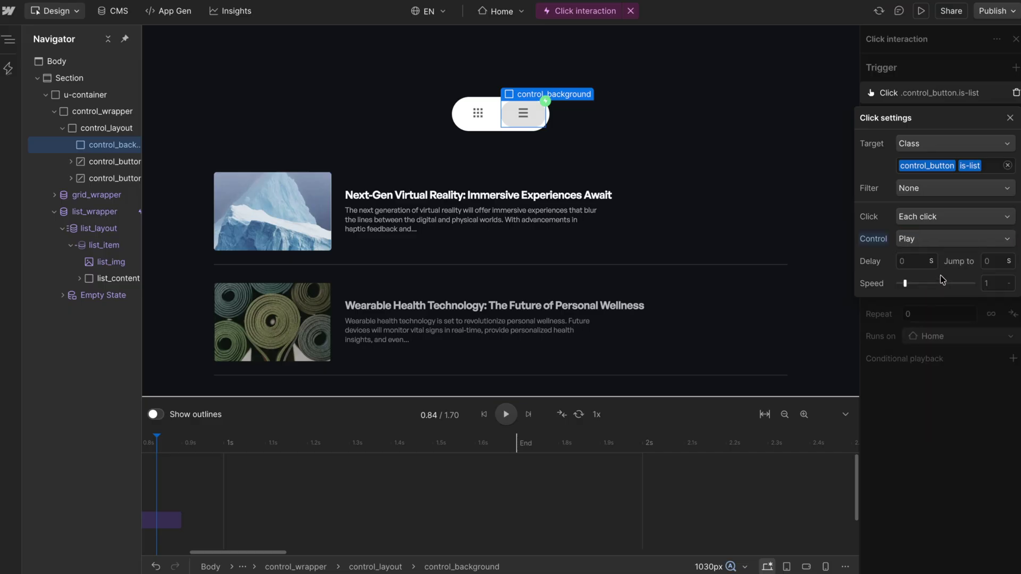
pyautogui.click(938, 408)
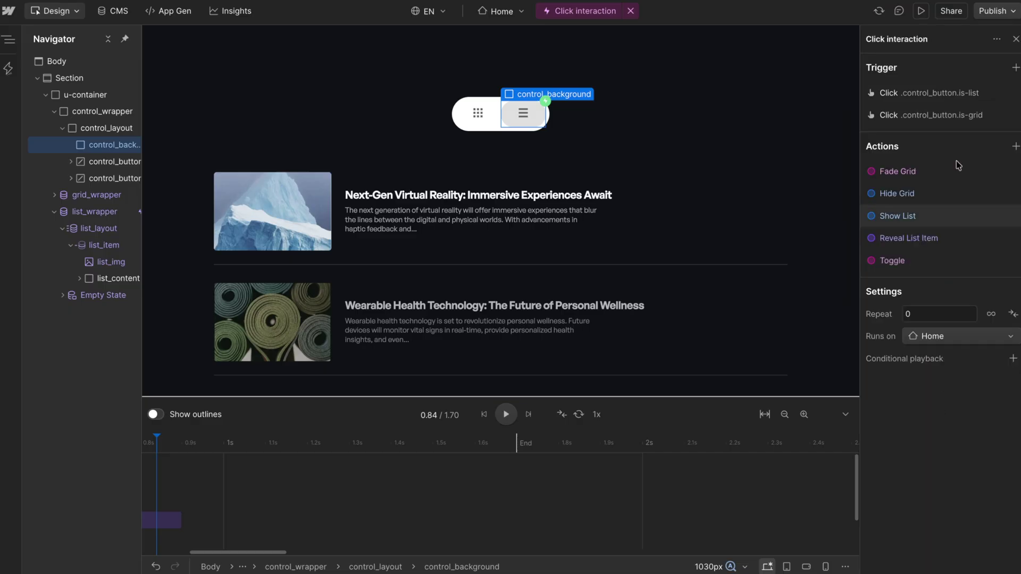
# - Test the view toggle in preview again, switching repeatedly between list and grid, and return to the designer
pyautogui.click(920, 11)
pyautogui.click(541, 145)
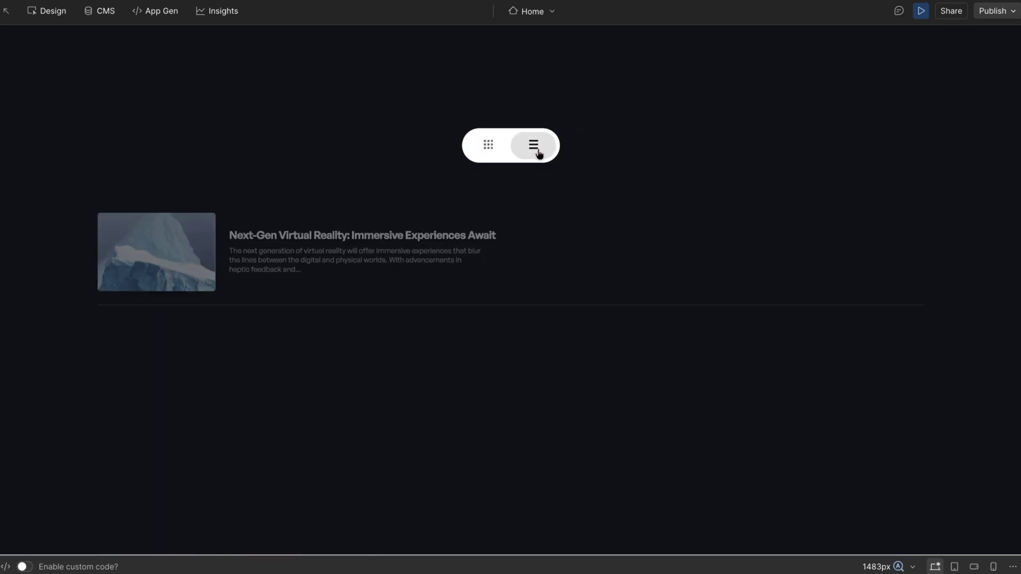
pyautogui.click(488, 147)
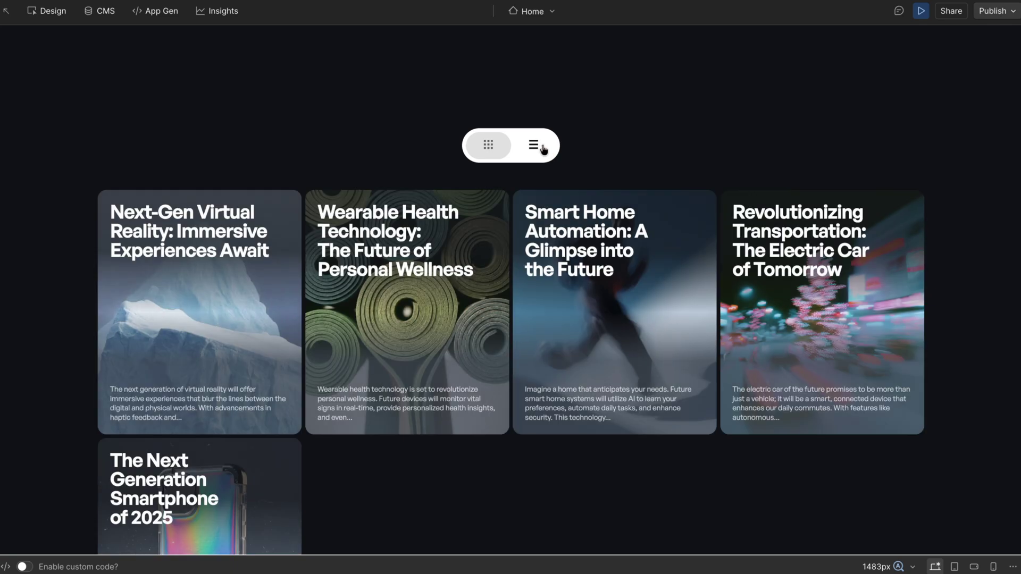
pyautogui.click(534, 147)
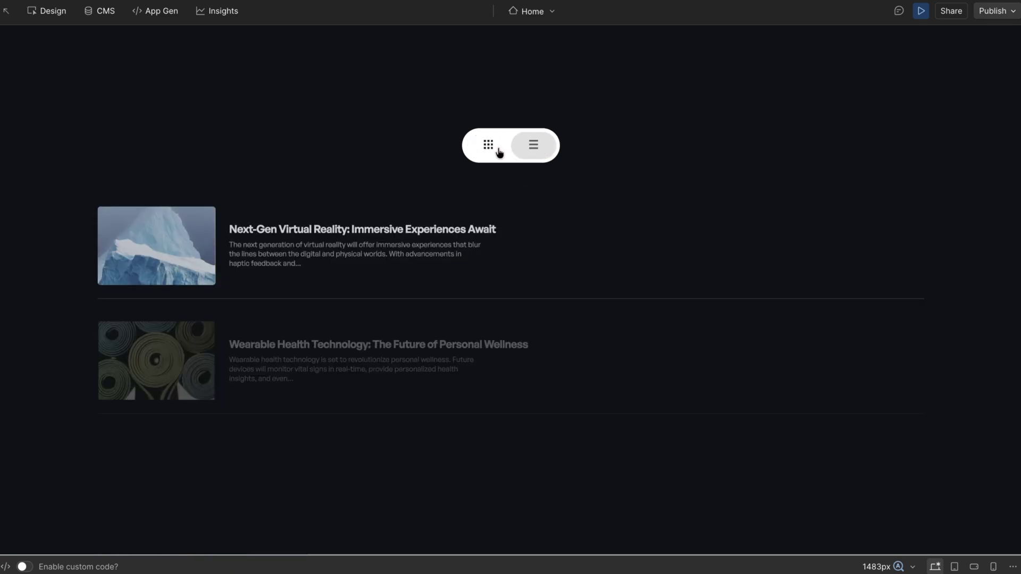
pyautogui.click(508, 154)
pyautogui.click(532, 147)
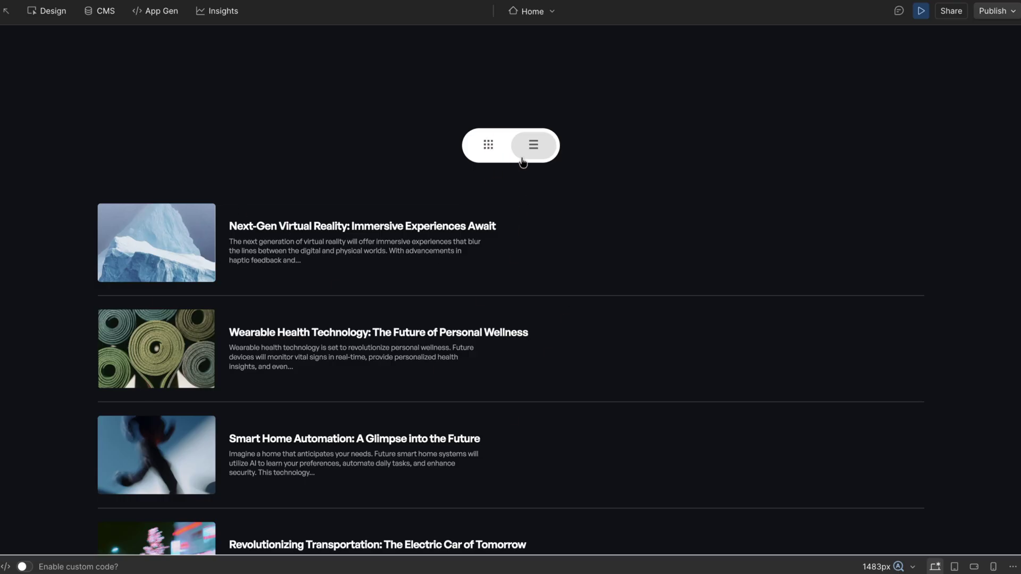
pyautogui.click(491, 147)
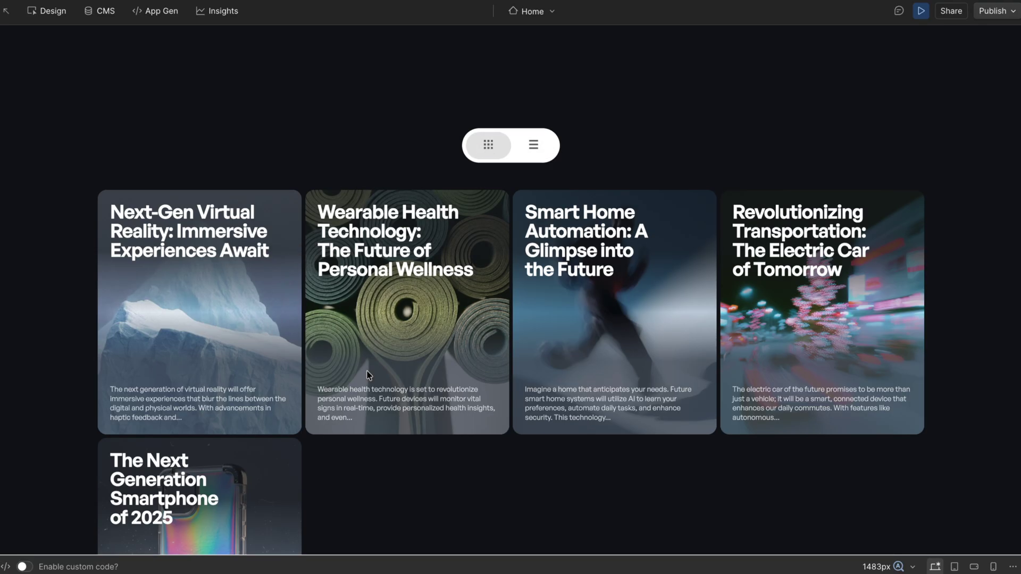
pyautogui.click(534, 147)
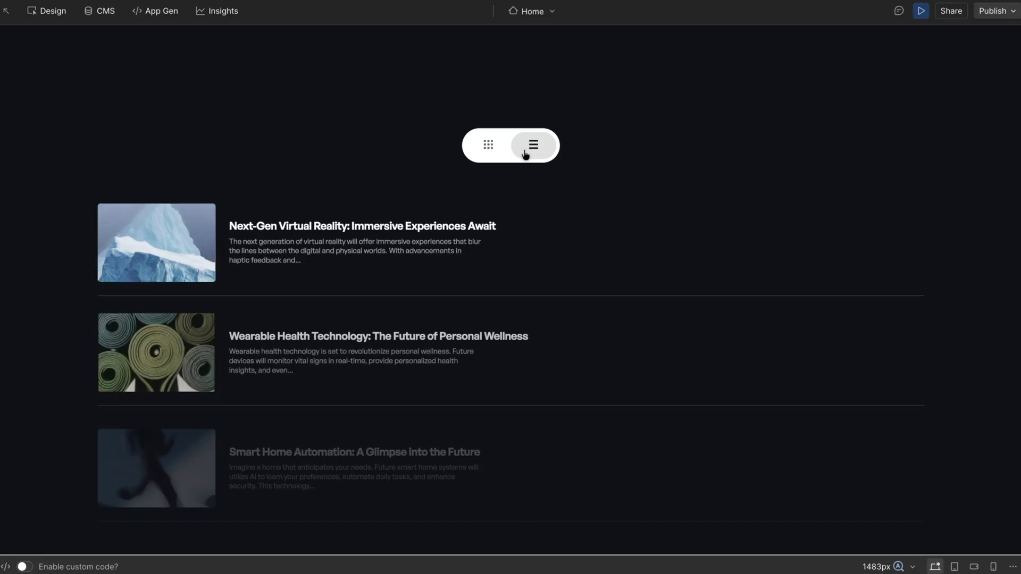
pyautogui.click(486, 148)
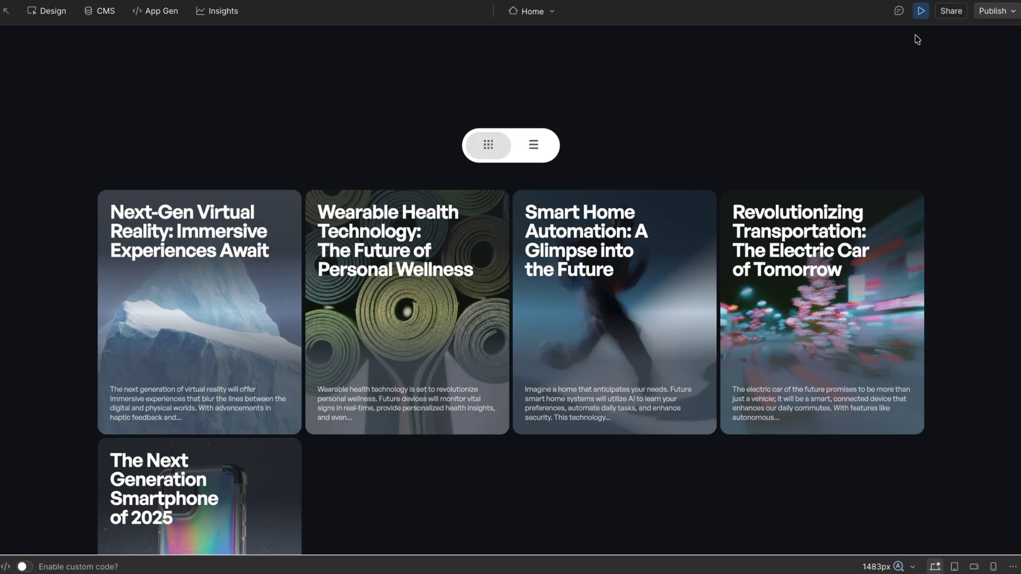
pyautogui.click(921, 11)
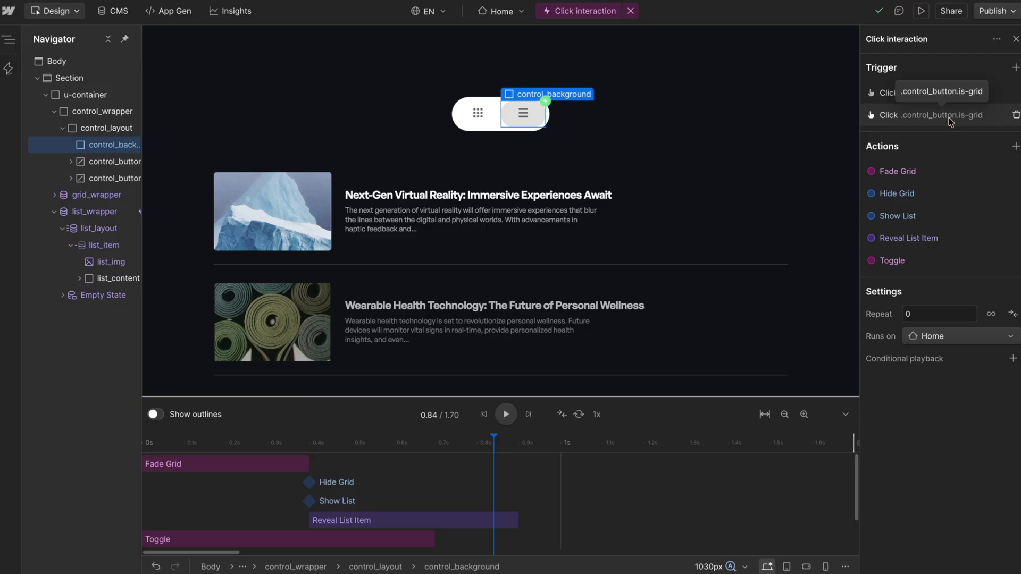
# - Delete the is-grid click trigger and rename the interaction as "List View"
pyautogui.click(1015, 116)
pyautogui.doubleClick(902, 39)
pyautogui.write('L')
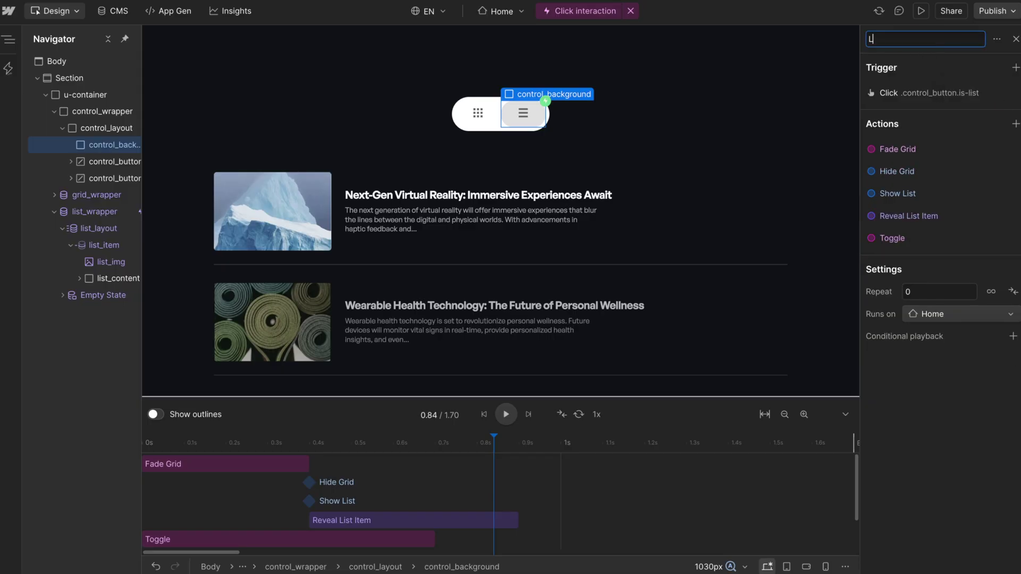
pyautogui.write('ist View')
pyautogui.press('Return')
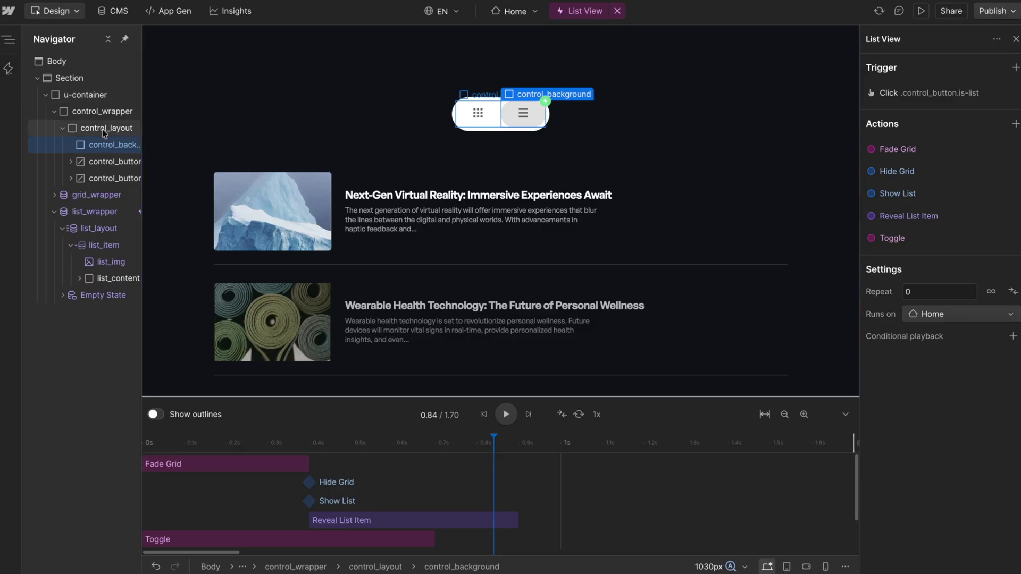
# - Duplicate the List View interaction and rename the copy as "Grid View"
pyautogui.click(9, 69)
pyautogui.click(179, 194)
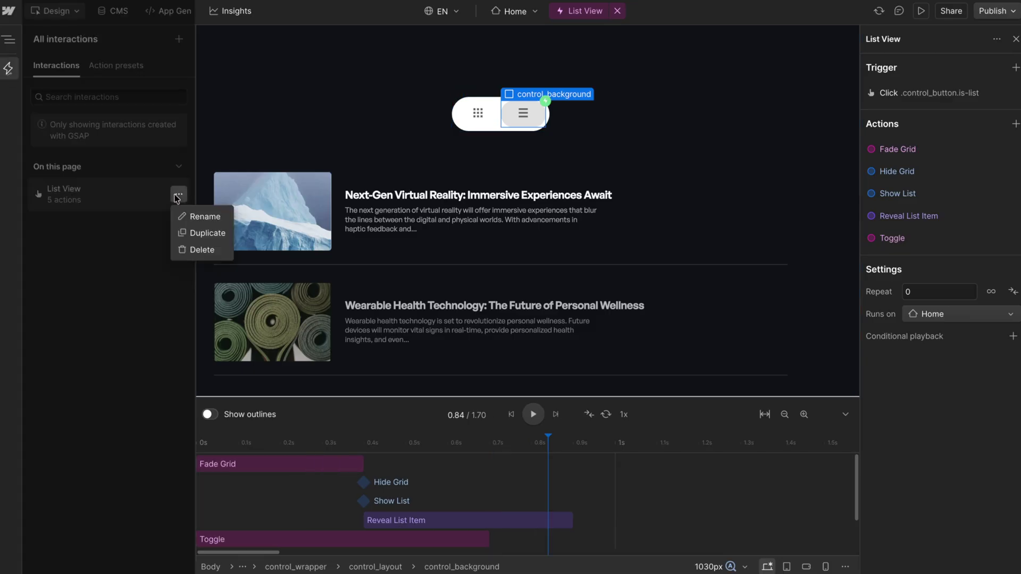
pyautogui.click(198, 237)
pyautogui.click(179, 227)
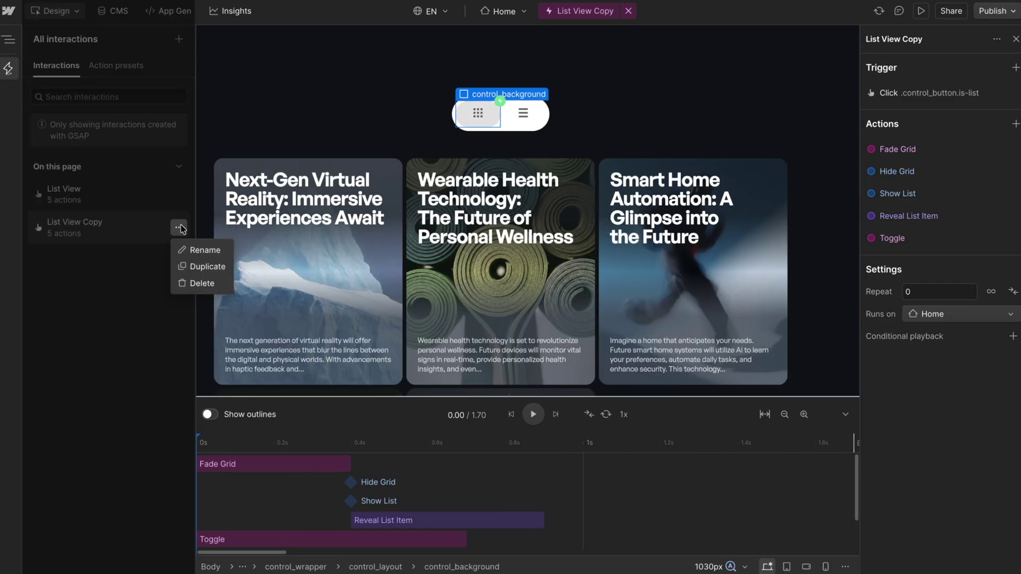
pyautogui.click(196, 250)
pyautogui.tripleClick(432, 70)
pyautogui.write('Grid View')
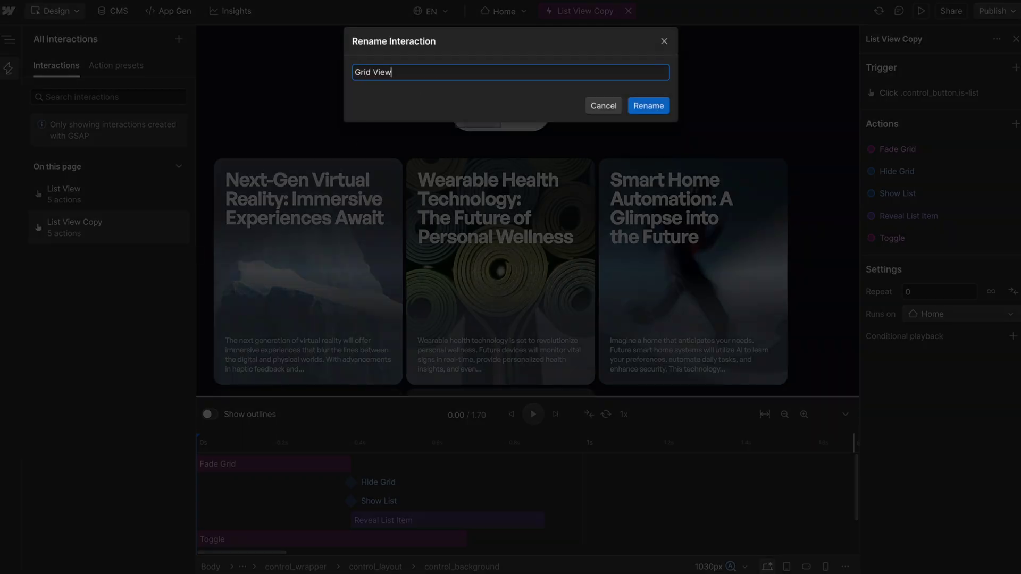
pyautogui.press('Return')
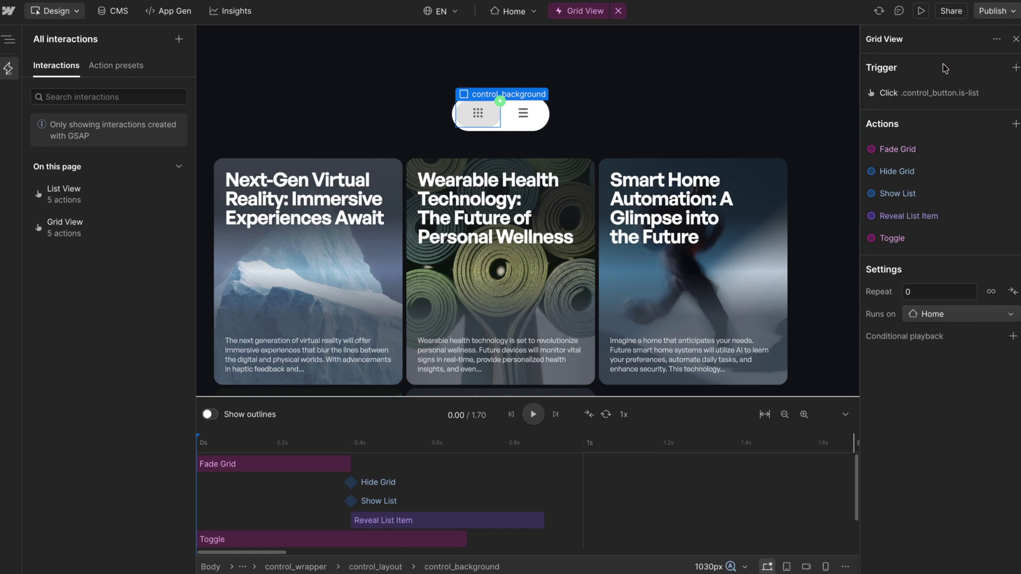
# - Retarget the Grid View click trigger to control_button is-grid by replacing the is-list class
pyautogui.click(919, 94)
pyautogui.click(984, 166)
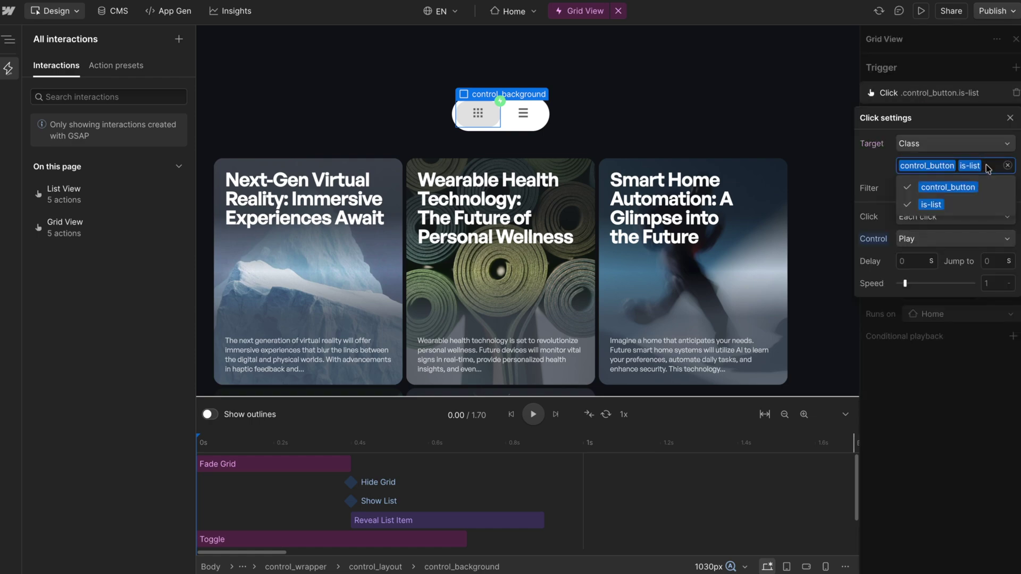
pyautogui.press('BackSpace')
pyautogui.click(933, 205)
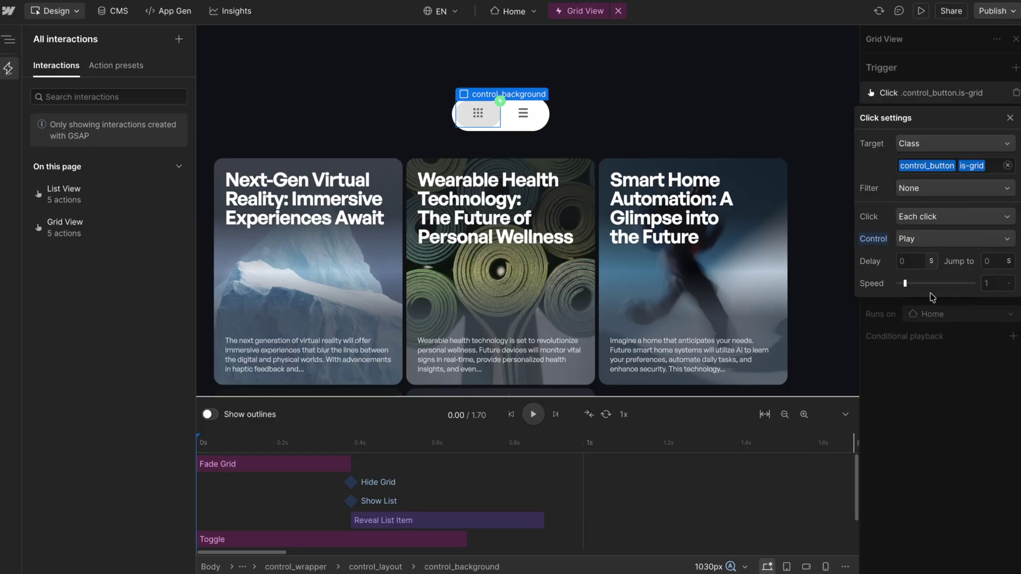
pyautogui.click(928, 434)
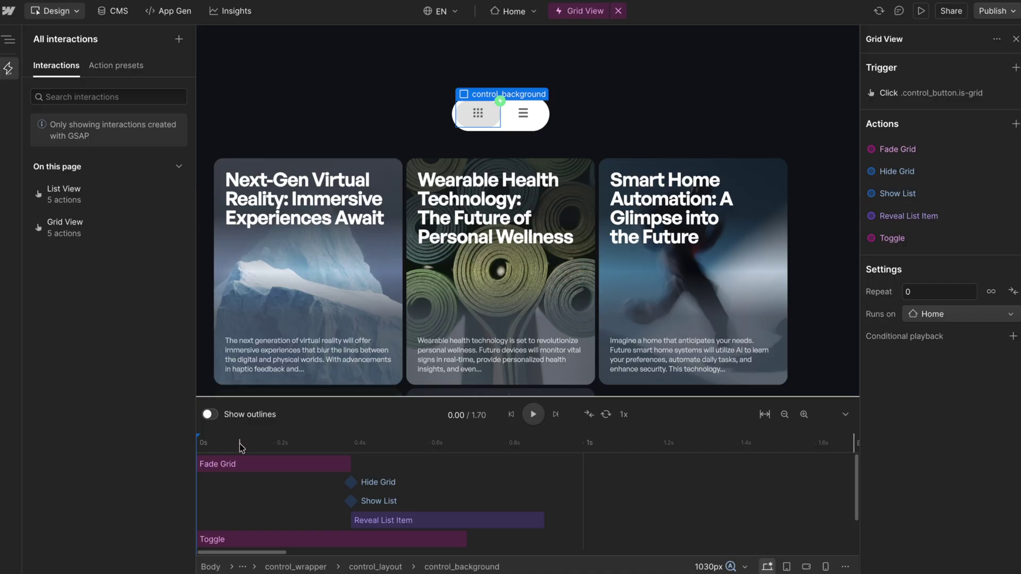
# - Rename the Fade Grid action in the Grid View interaction as "Fade List"
pyautogui.click(225, 463)
pyautogui.doubleClick(911, 74)
pyautogui.press('BackSpace')
pyautogui.write('Fa')
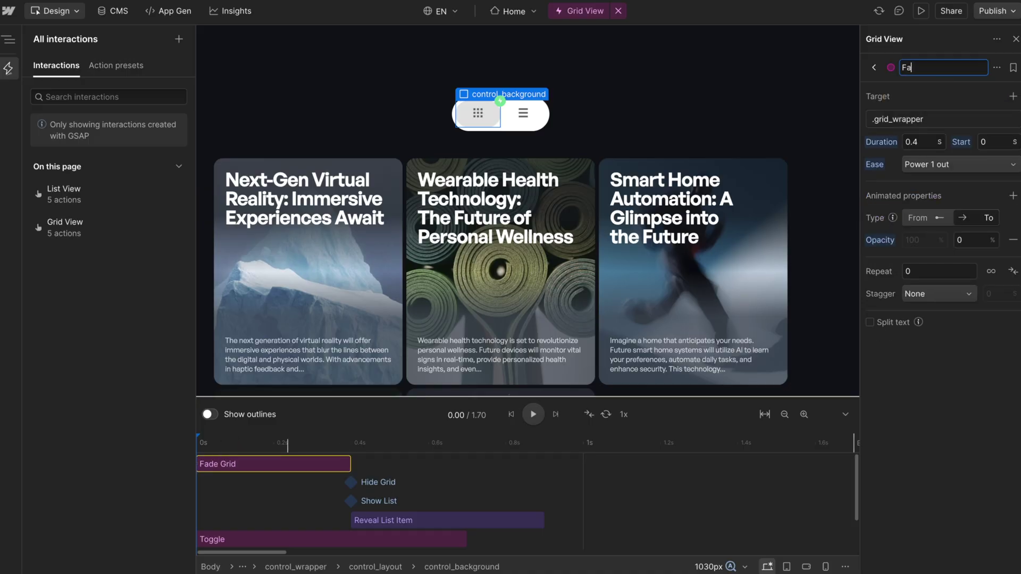
pyautogui.write('de List')
pyautogui.press('Return')
# - Change the Fade List action's target class from grid_wrapper to list_wrapper
pyautogui.click(915, 120)
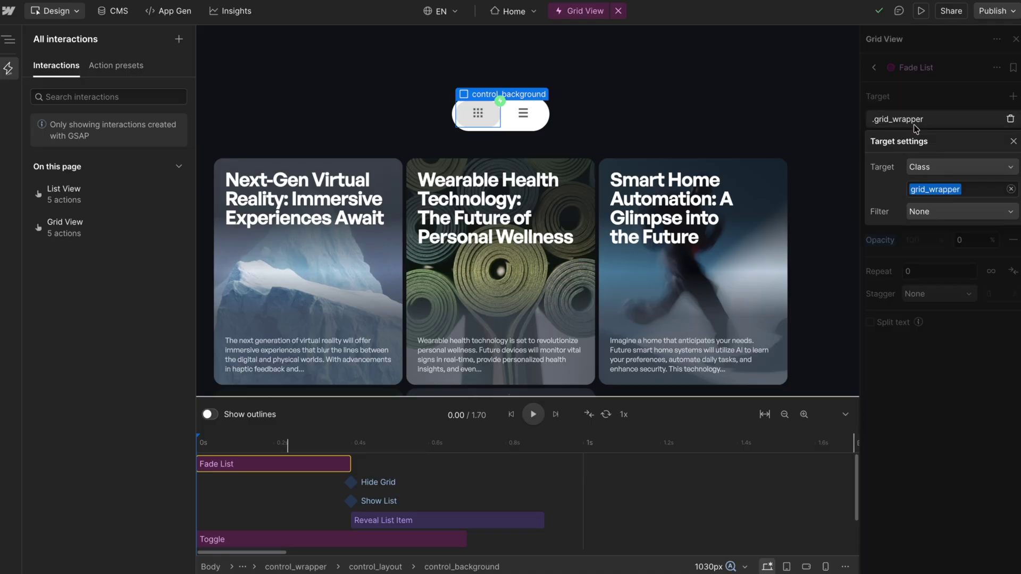
pyautogui.click(966, 191)
pyautogui.press('BackSpace')
pyautogui.write('list_wra')
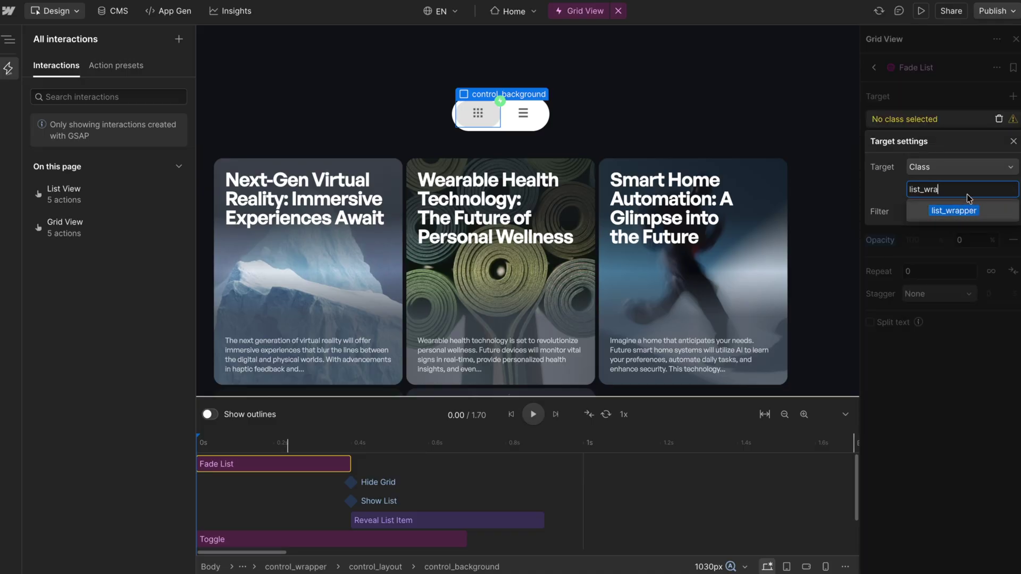
pyautogui.click(976, 211)
pyautogui.click(946, 91)
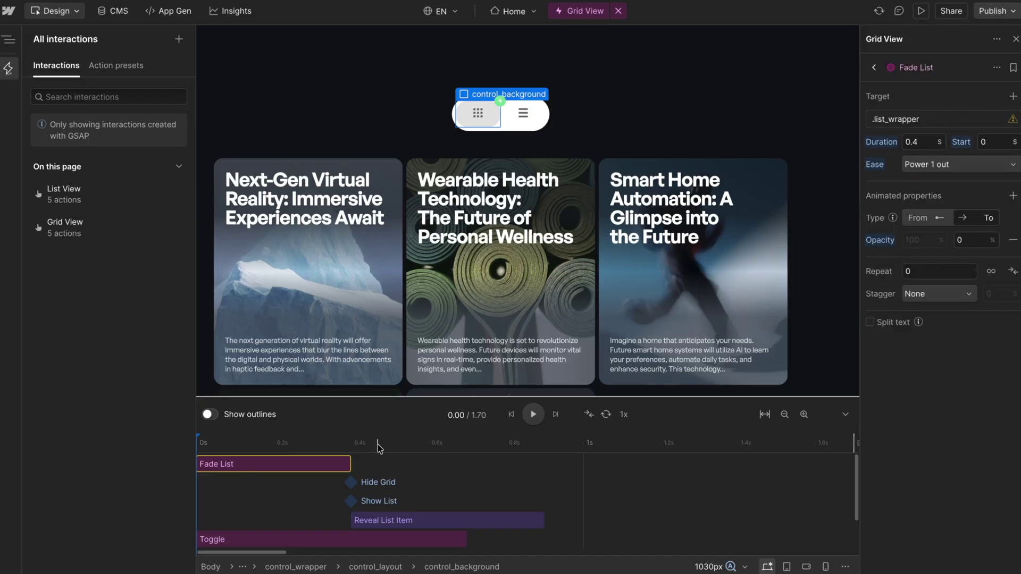
# - Set the Move X destination of the Toggle action in the Grid View interaction to 0%
pyautogui.click(281, 538)
pyautogui.click(972, 240)
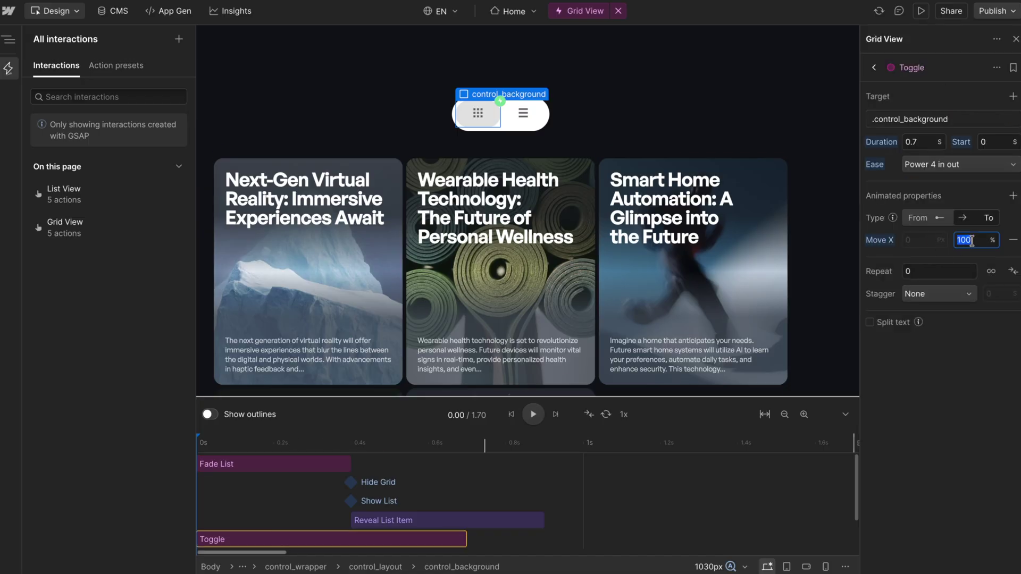
pyautogui.write('0')
# - Rename the Hide Grid action in the Grid View interaction as "Hide List"
pyautogui.click(350, 483)
pyautogui.doubleClick(914, 67)
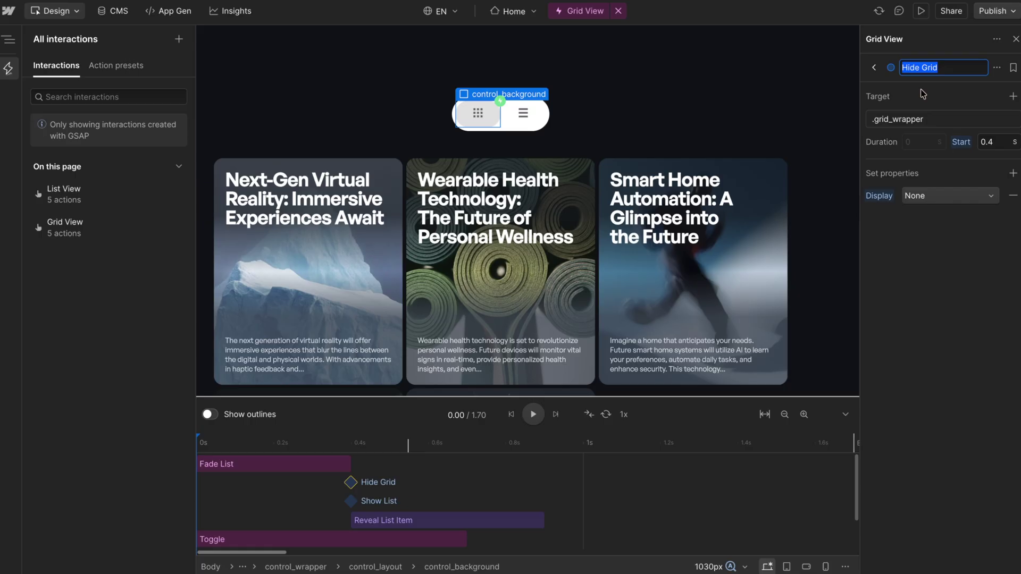
pyautogui.press('Right')
pyautogui.write('List')
pyautogui.press('Return')
# - Change the Hide List action's target class from grid_wrapper to list_wrapper
pyautogui.click(927, 119)
pyautogui.click(976, 193)
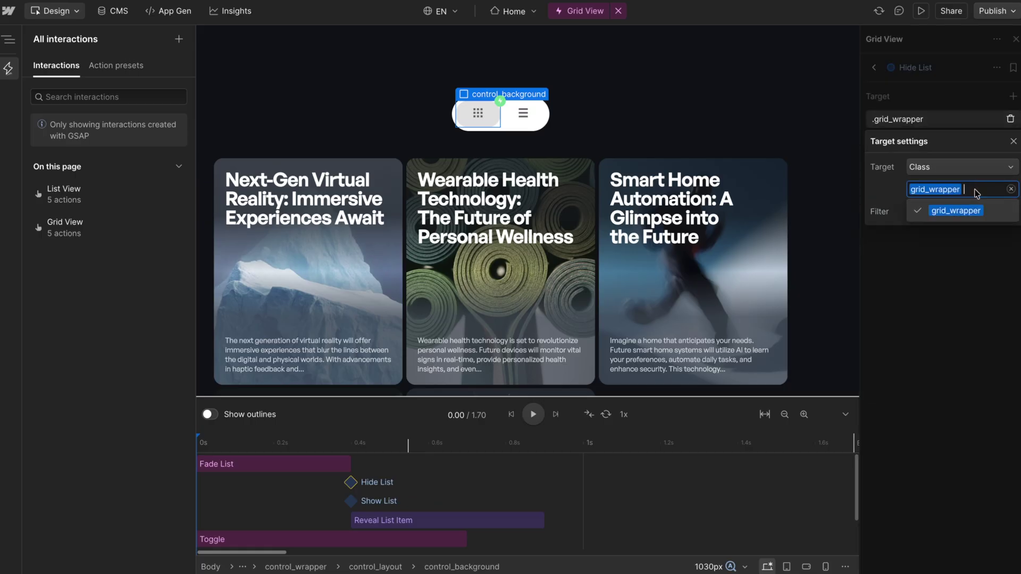
pyautogui.press('BackSpace')
pyautogui.write('list')
pyautogui.press('Down')
pyautogui.press('Down')
pyautogui.press('Down')
pyautogui.press('Down')
pyautogui.press('Down')
pyautogui.press('Down')
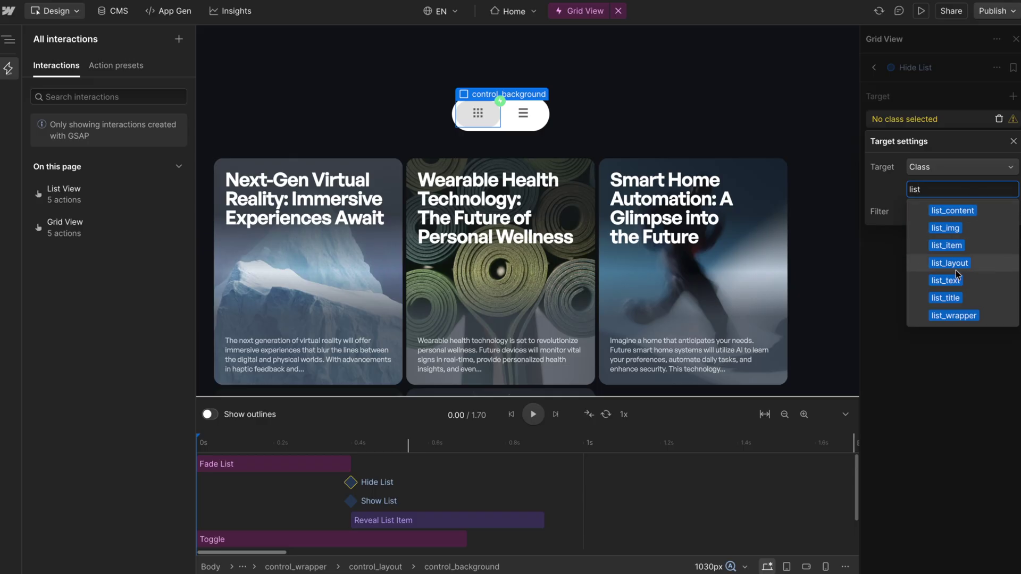
pyautogui.press('Return')
pyautogui.click(966, 335)
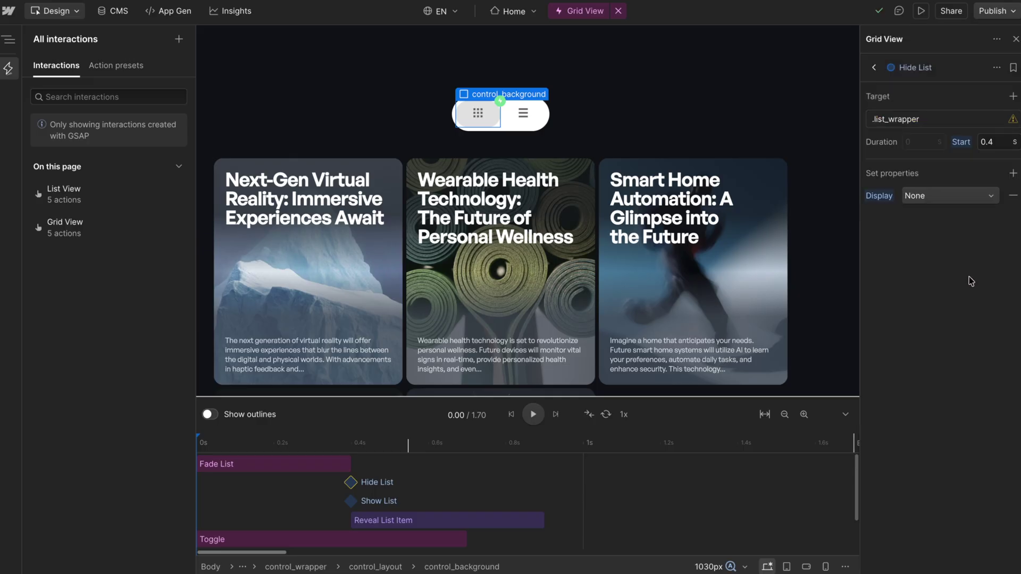
# - Rename the Show List action in the Grid View interaction as "Show Grid"
pyautogui.click(351, 501)
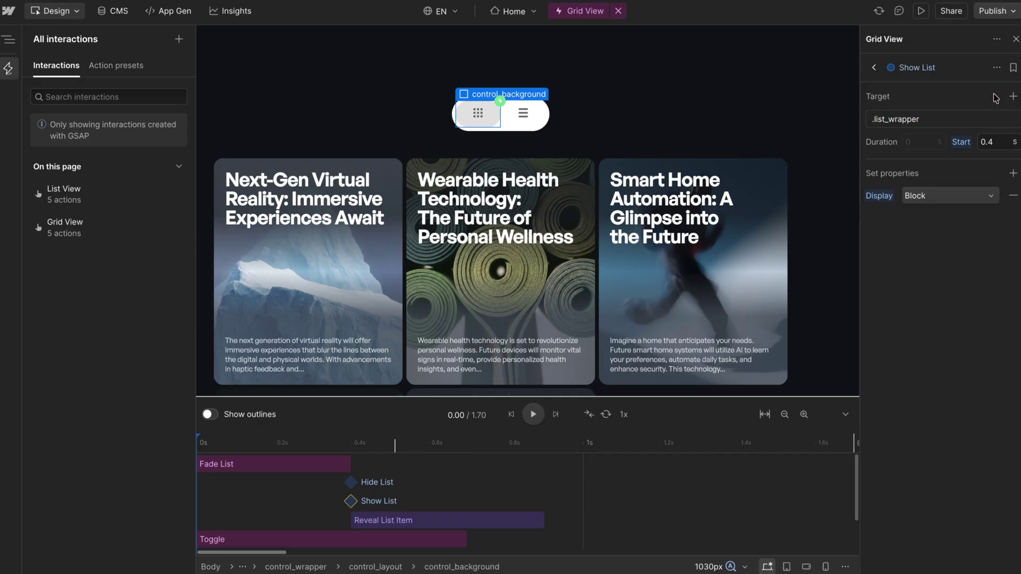
pyautogui.click(924, 68)
pyautogui.write('Grid')
pyautogui.press('Return')
# - Change the Show Grid action's target class from list_wrapper to grid_wrapper
pyautogui.click(925, 119)
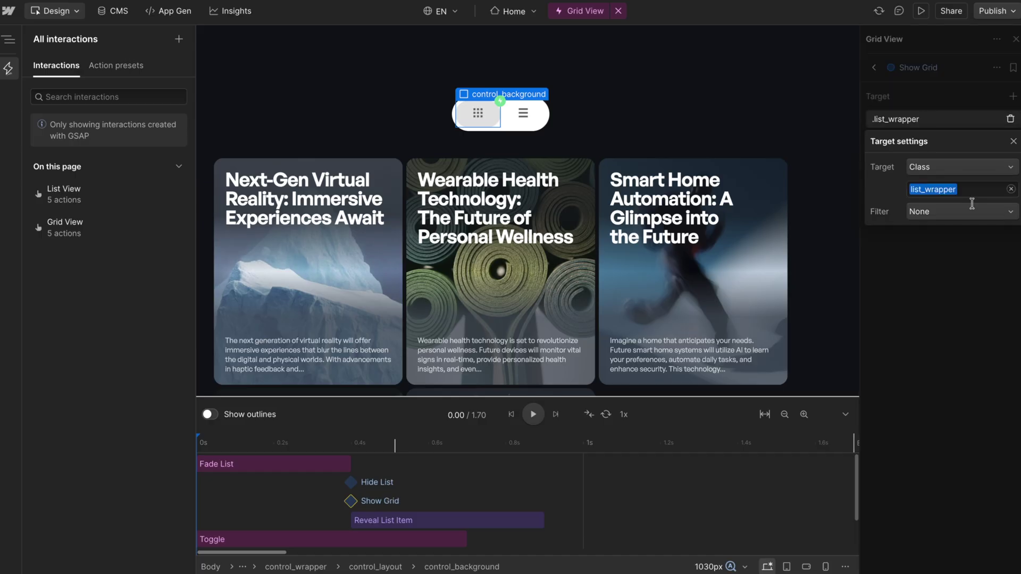
pyautogui.click(968, 185)
pyautogui.press('BackSpace')
pyautogui.write('grid')
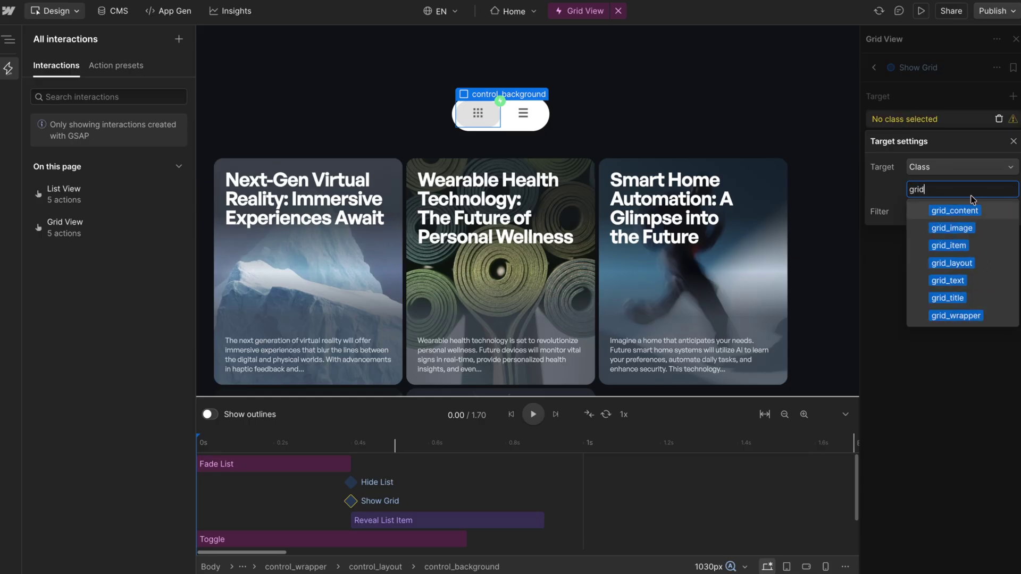
pyautogui.click(955, 315)
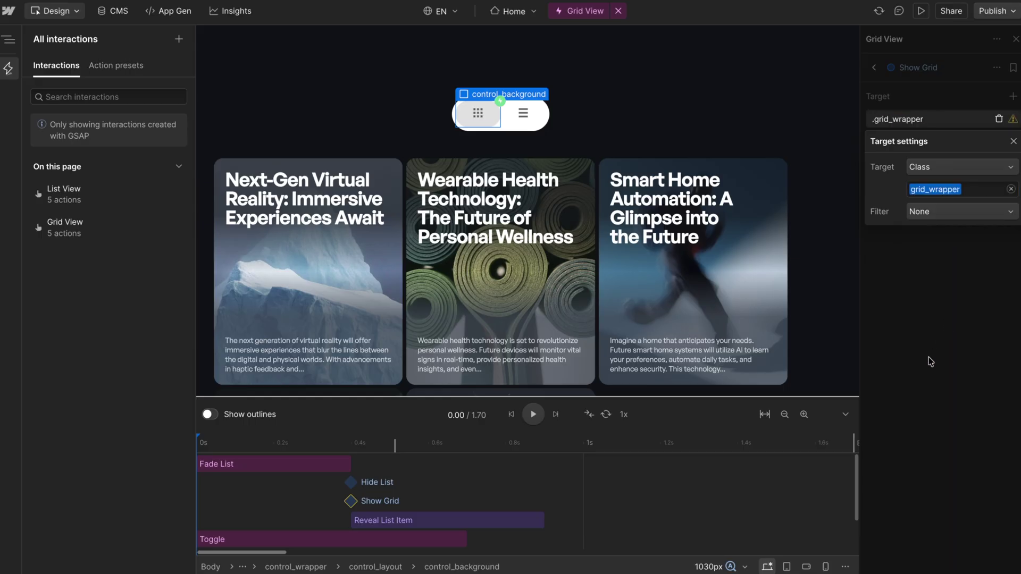
pyautogui.click(963, 311)
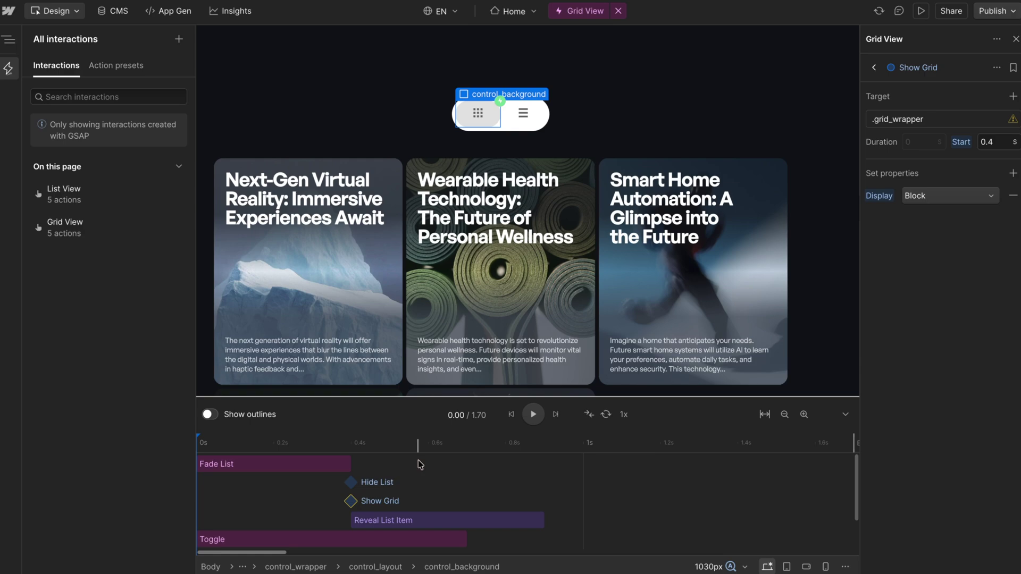
# - Rename the Reveal List Item action in the Grid View interaction as "Reveal Grid Item"
pyautogui.click(370, 521)
pyautogui.doubleClick(923, 67)
pyautogui.doubleClick(935, 67)
pyautogui.write('Grid')
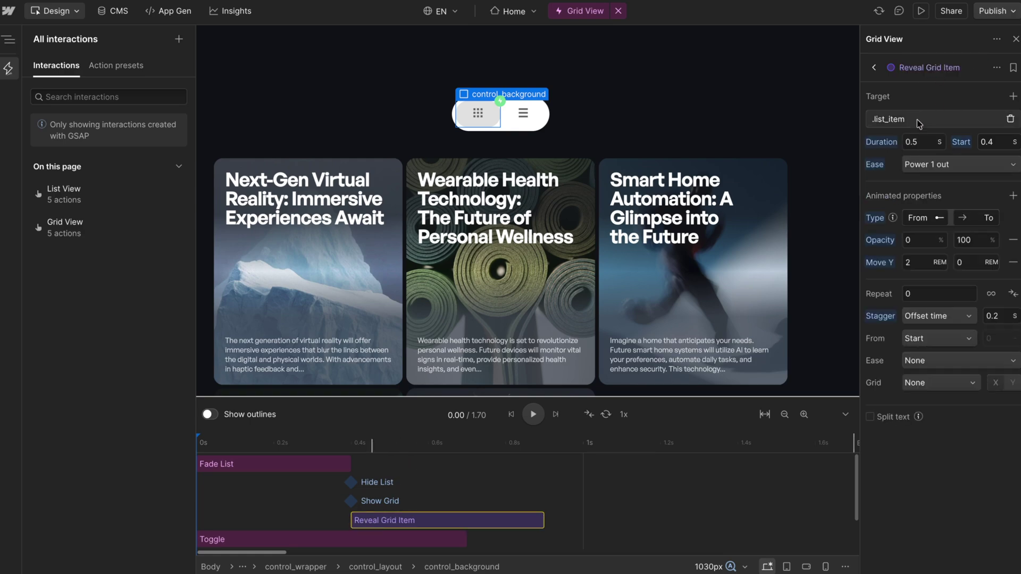
# - Change the Reveal Grid Item action's target class from list_item to grid_item
pyautogui.click(920, 121)
pyautogui.click(956, 191)
pyautogui.press('BackSpace')
pyautogui.write('grid__')
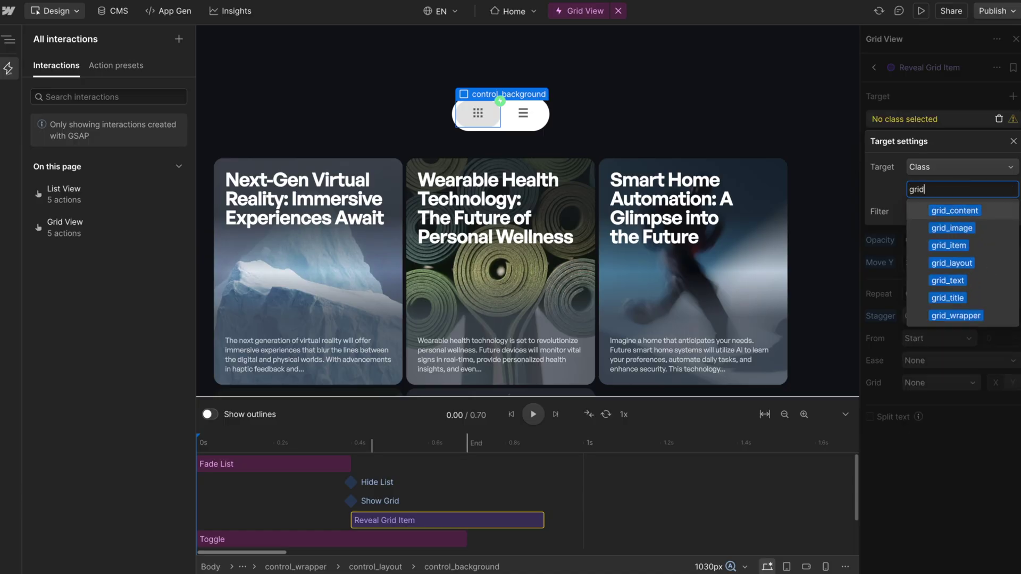
pyautogui.press('BackSpace')
pyautogui.write('i')
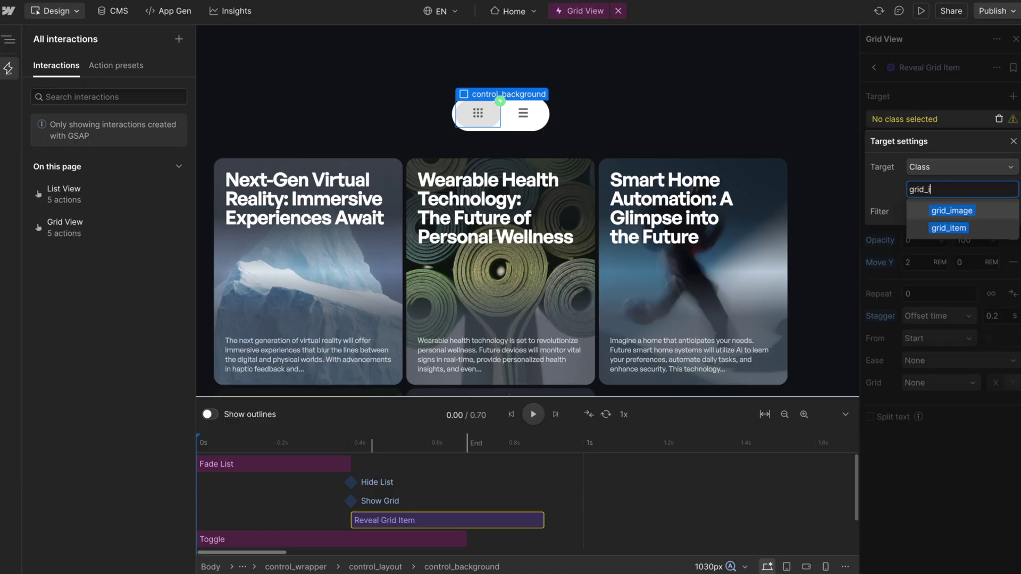
pyautogui.click(949, 227)
pyautogui.click(948, 84)
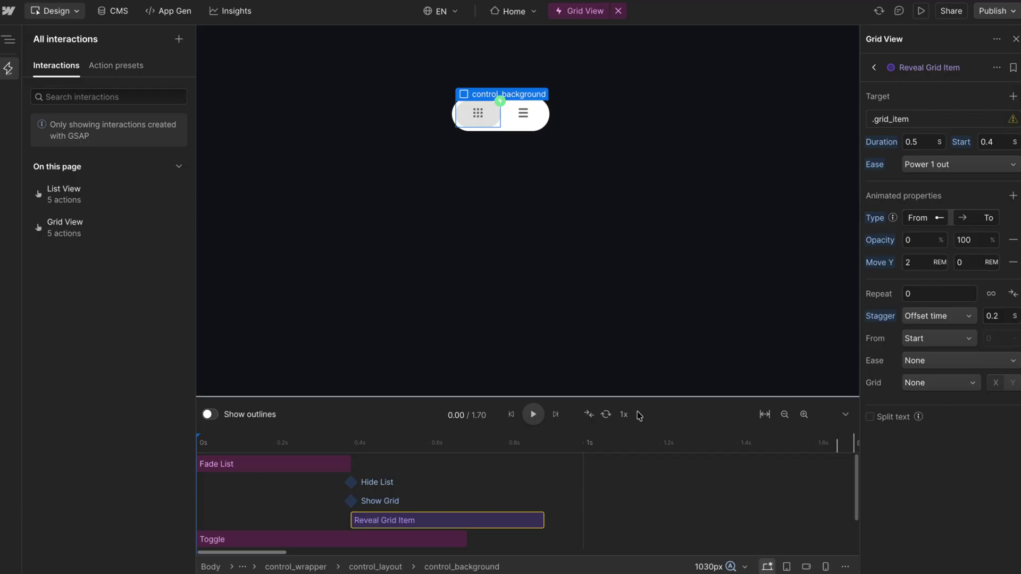
# - Close the Grid View interaction and test the list and grid toggle buttons in page preview
pyautogui.moveTo(282, 445); pyautogui.dragTo(171, 424)
pyautogui.click(1016, 40)
pyautogui.click(921, 11)
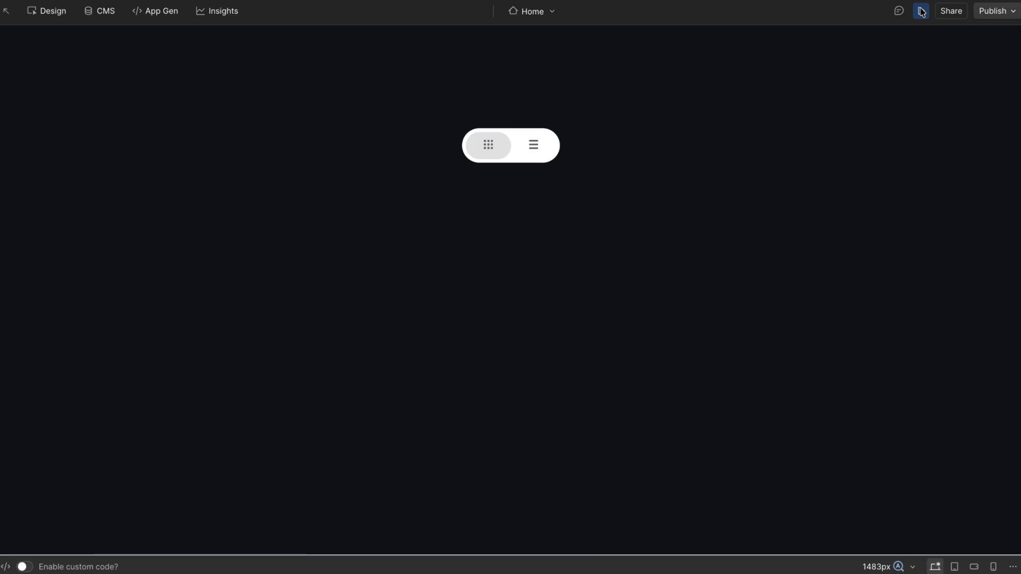
pyautogui.click(532, 148)
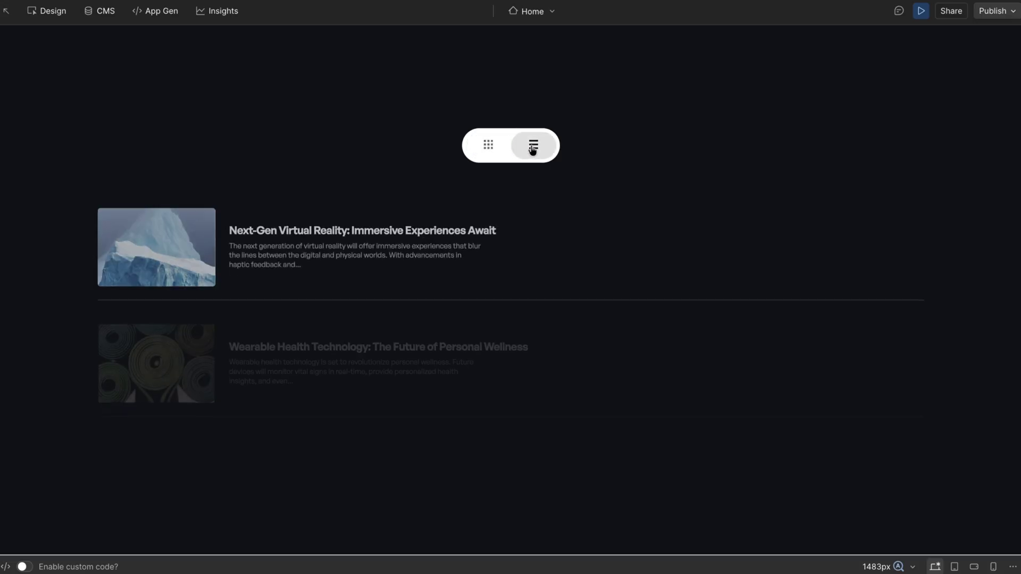
pyautogui.click(488, 146)
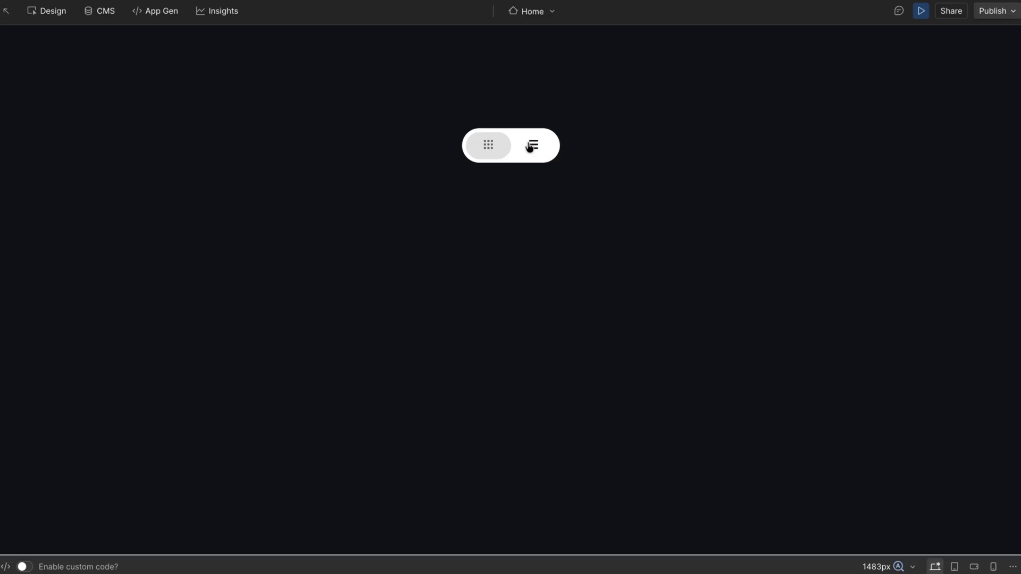
pyautogui.click(922, 10)
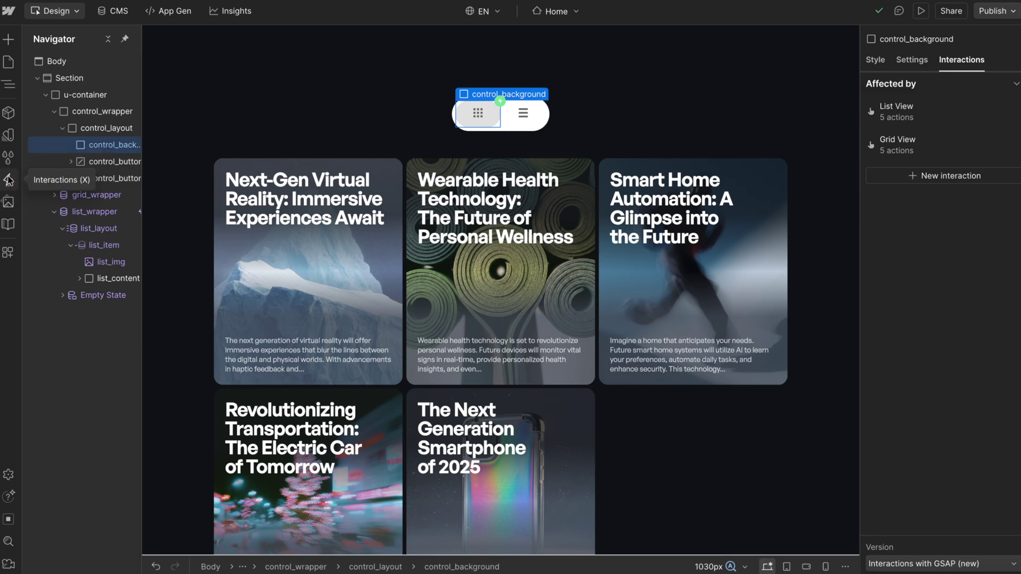
# - Set the List View interaction's click trigger control to Play from beginning
pyautogui.click(7, 181)
pyautogui.click(64, 194)
pyautogui.click(934, 94)
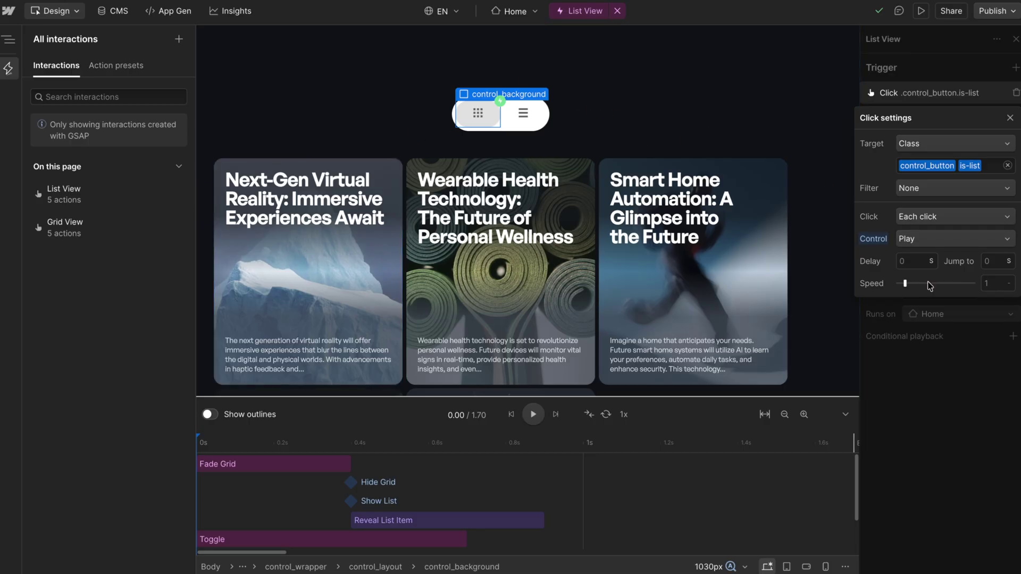
pyautogui.click(952, 241)
pyautogui.click(941, 258)
pyautogui.click(937, 415)
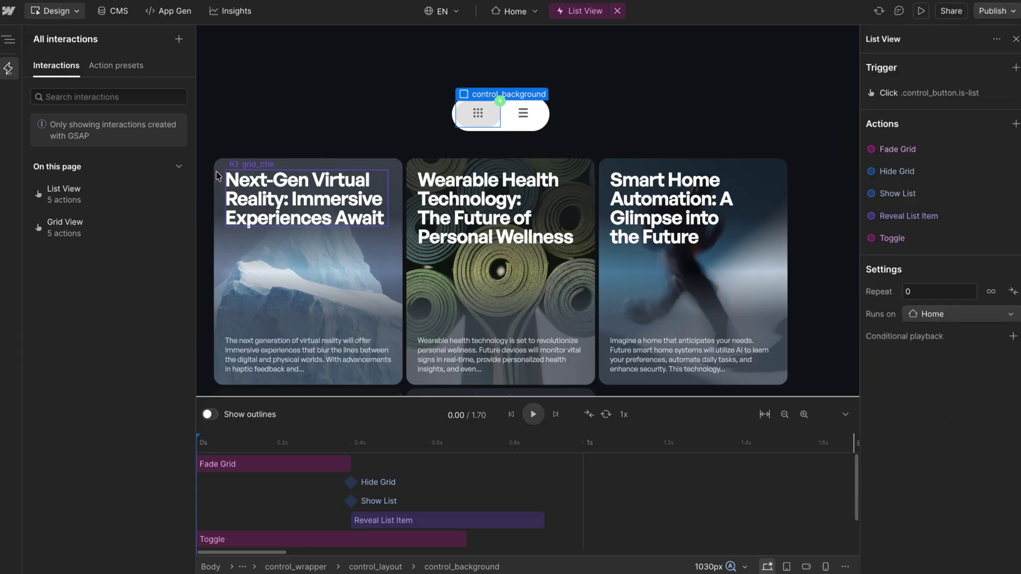
# - Set the Grid View interaction's click trigger control to Play from beginning
pyautogui.click(119, 230)
pyautogui.click(928, 102)
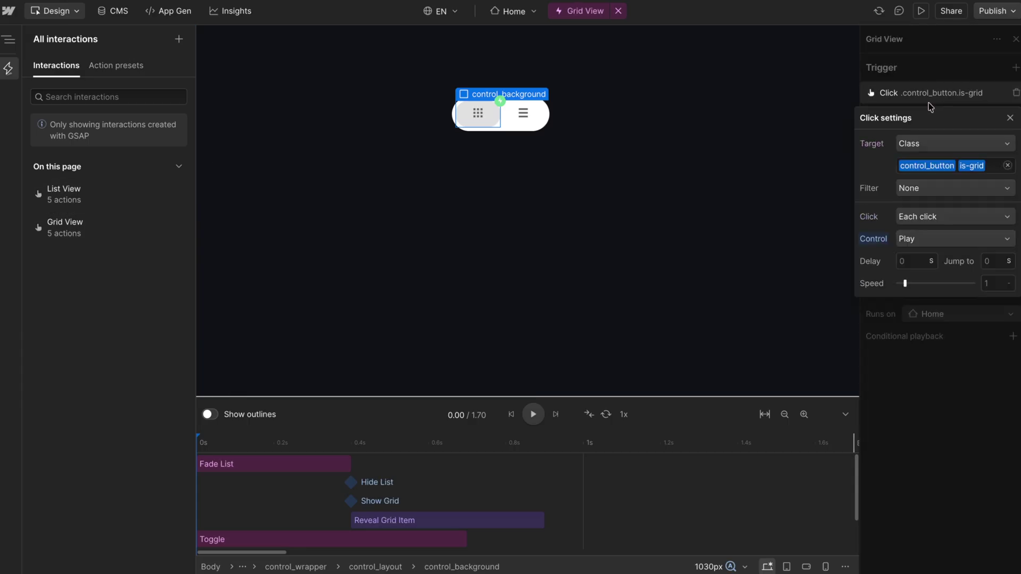
pyautogui.click(927, 238)
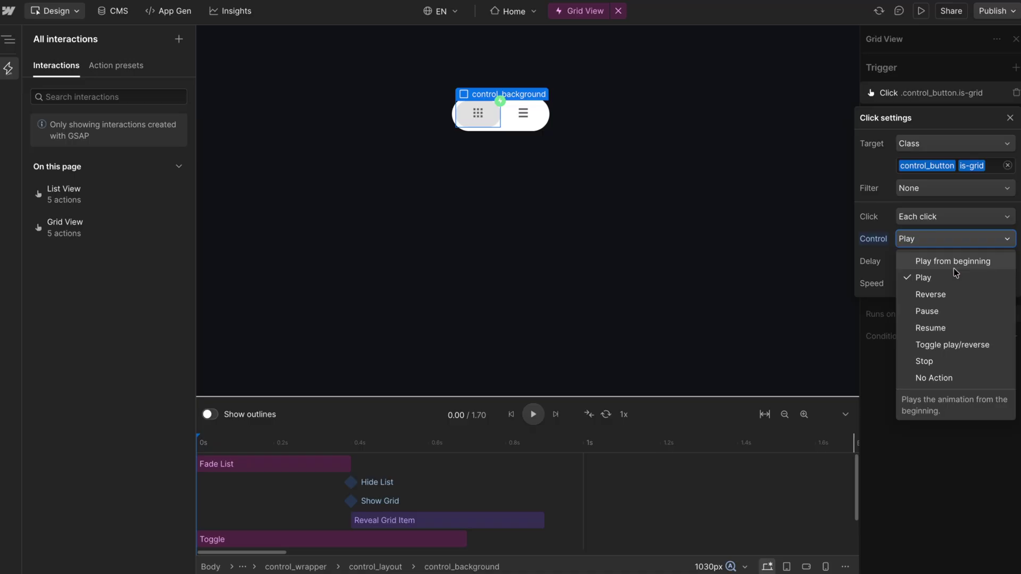
pyautogui.click(936, 260)
pyautogui.click(943, 408)
# - Preview the page again and alternate between the list and grid buttons to check repeated switching
pyautogui.click(923, 12)
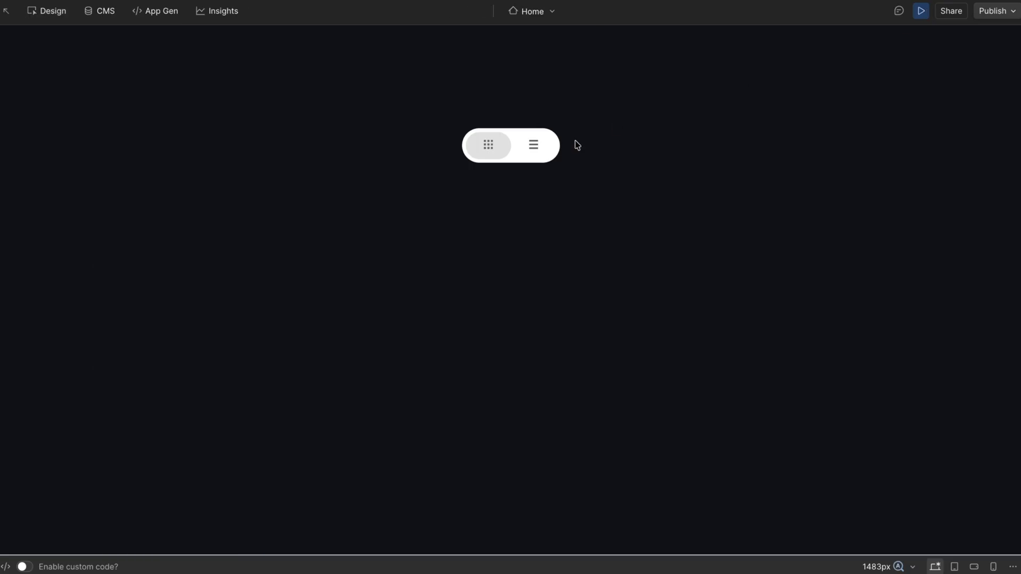
pyautogui.click(534, 145)
pyautogui.click(479, 149)
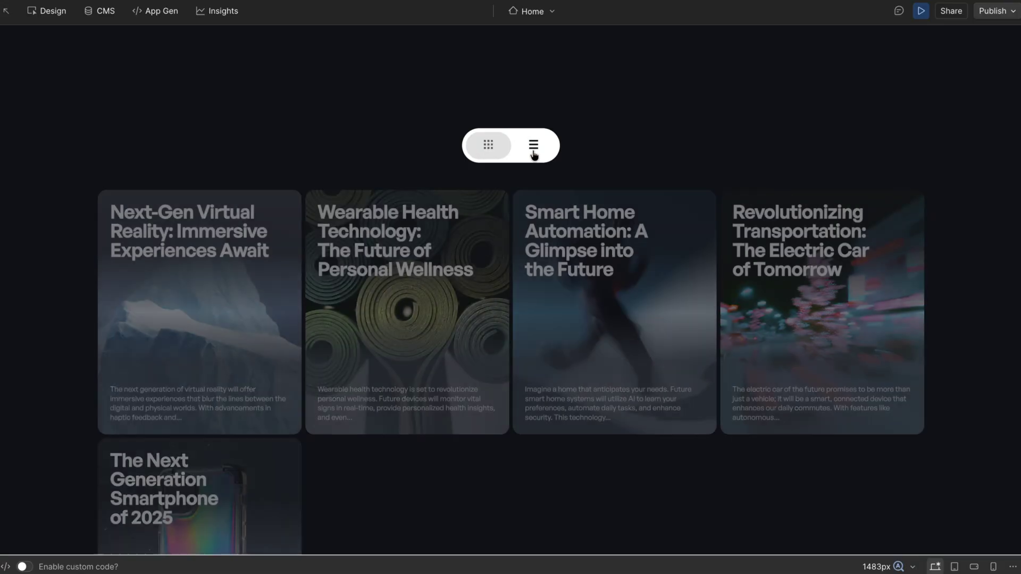
pyautogui.click(533, 152)
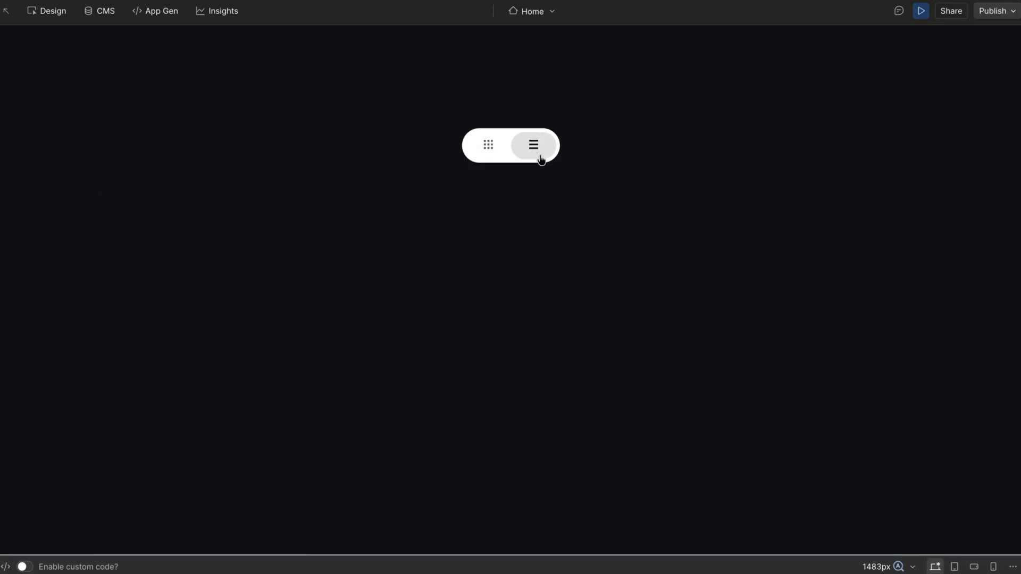
pyautogui.click(486, 148)
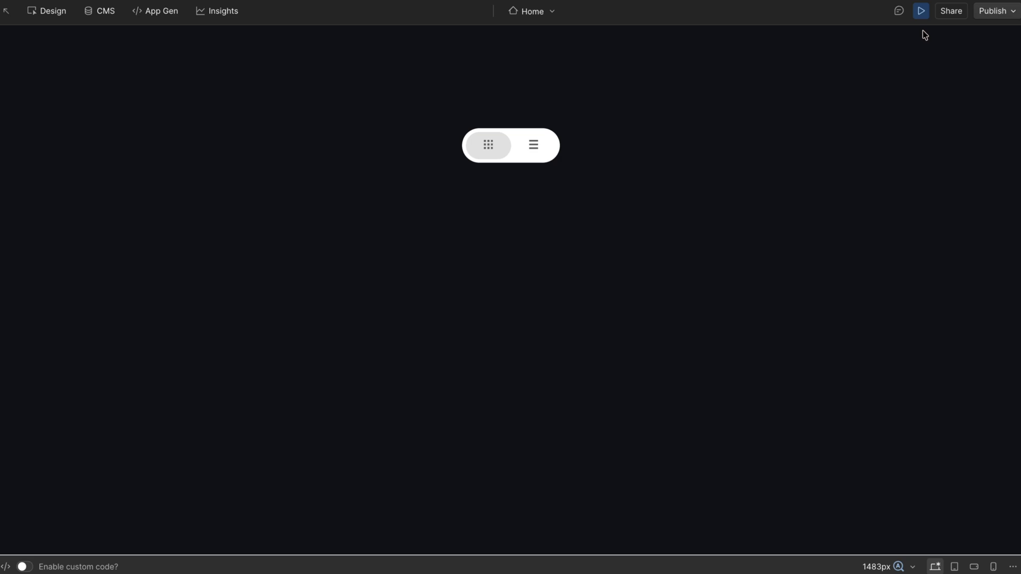
pyautogui.click(920, 10)
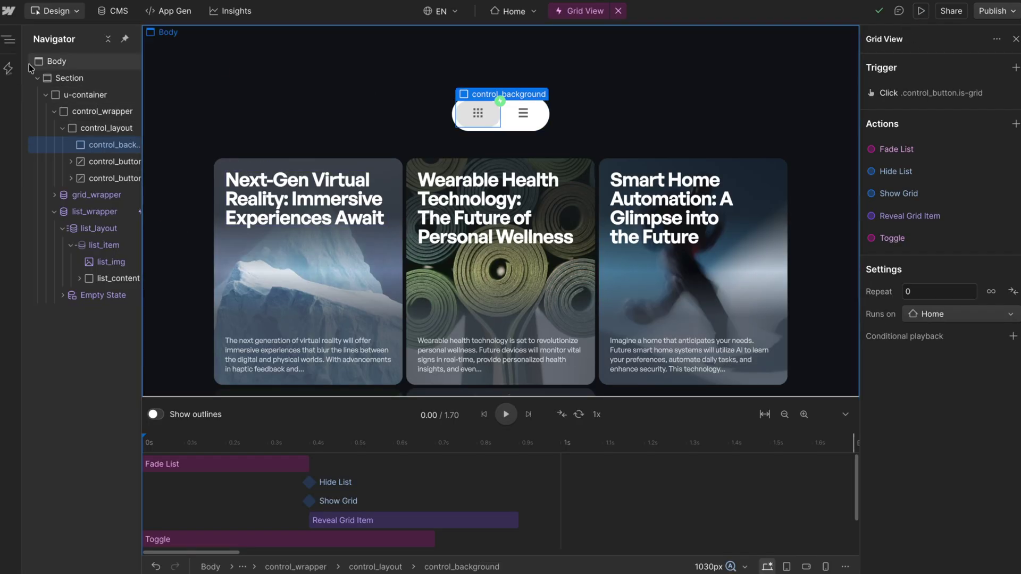
# - Examine the fade-out phase of the List View and Grid View timelines up to about 0.4 s, including the Fade Grid action's settings
pyautogui.click(8, 68)
pyautogui.click(63, 194)
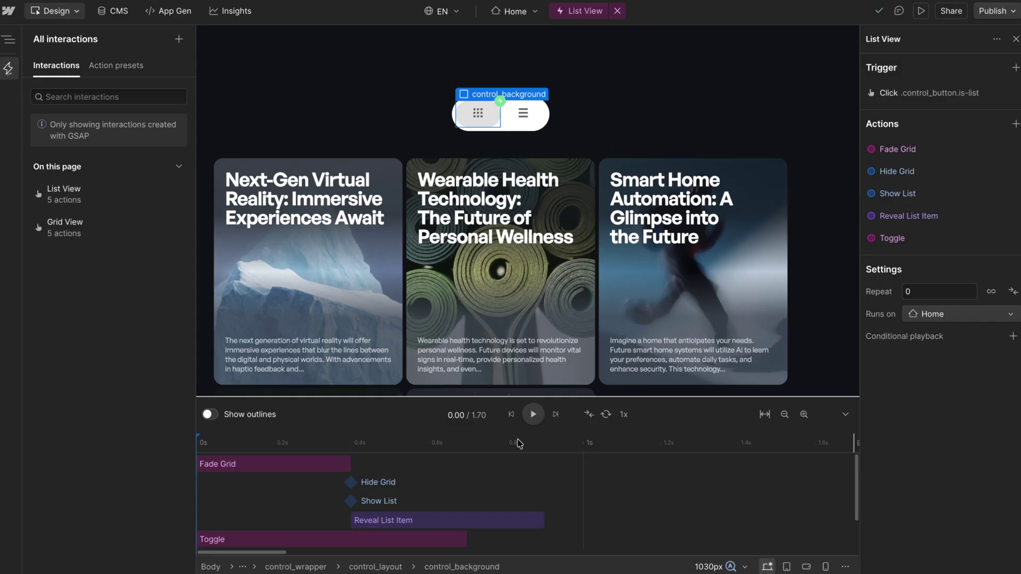
pyautogui.moveTo(246, 451); pyautogui.dragTo(351, 449)
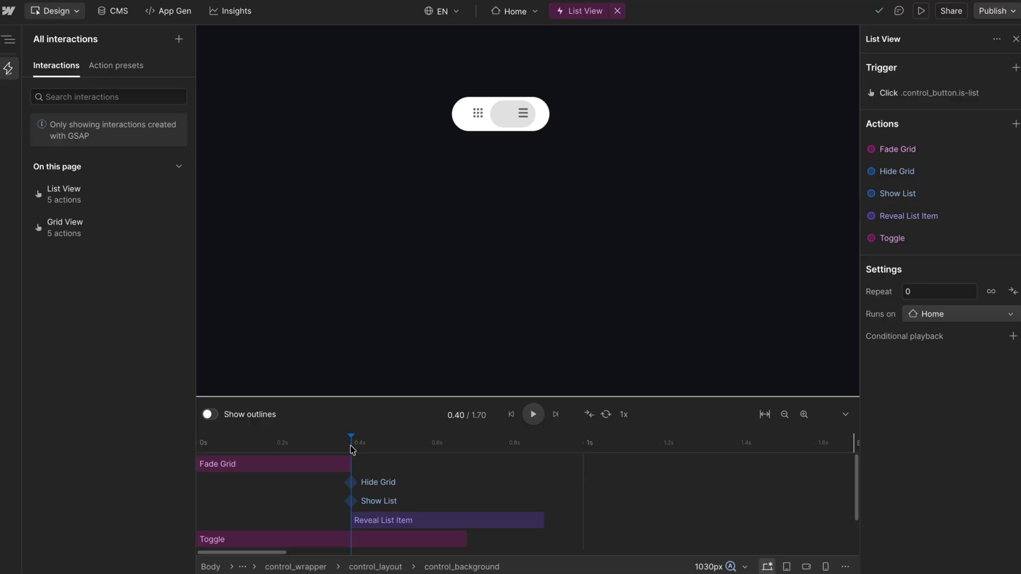
pyautogui.click(304, 465)
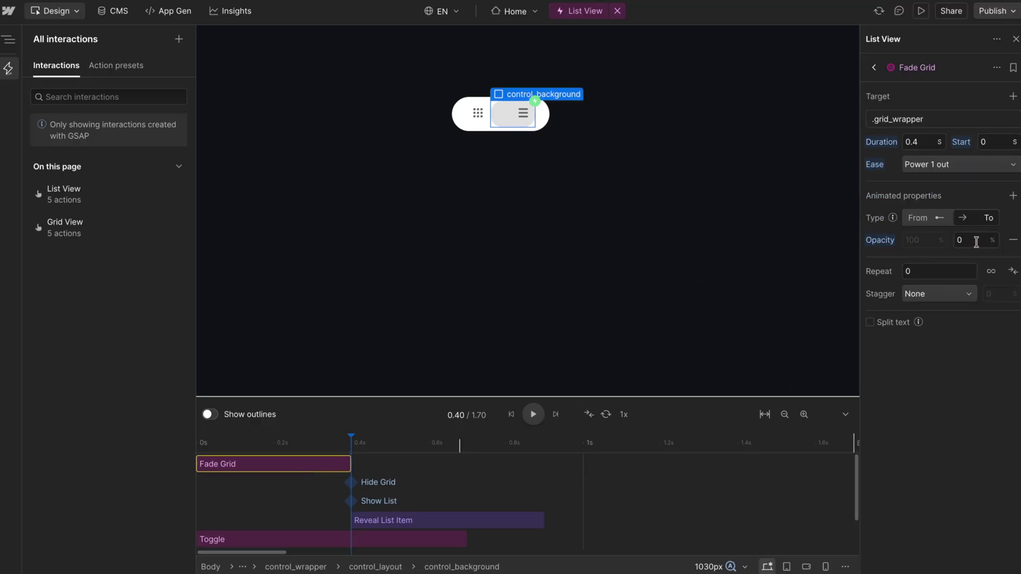
pyautogui.click(100, 237)
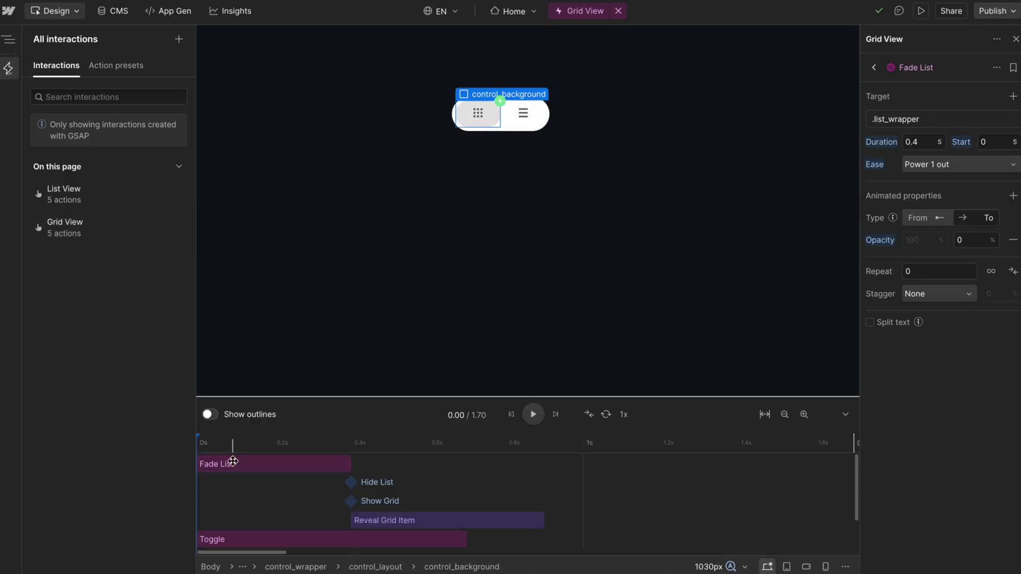
pyautogui.moveTo(233, 441); pyautogui.dragTo(343, 463)
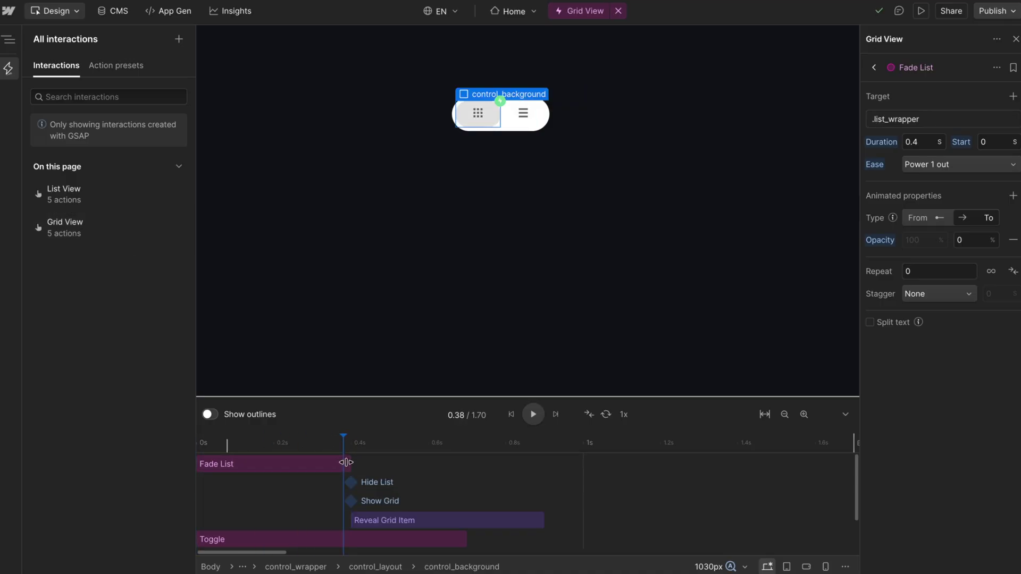
# - Add an Opacity property of 100% to the Show Grid action in Grid View and scrub the timeline to about 0.9 s
pyautogui.click(351, 501)
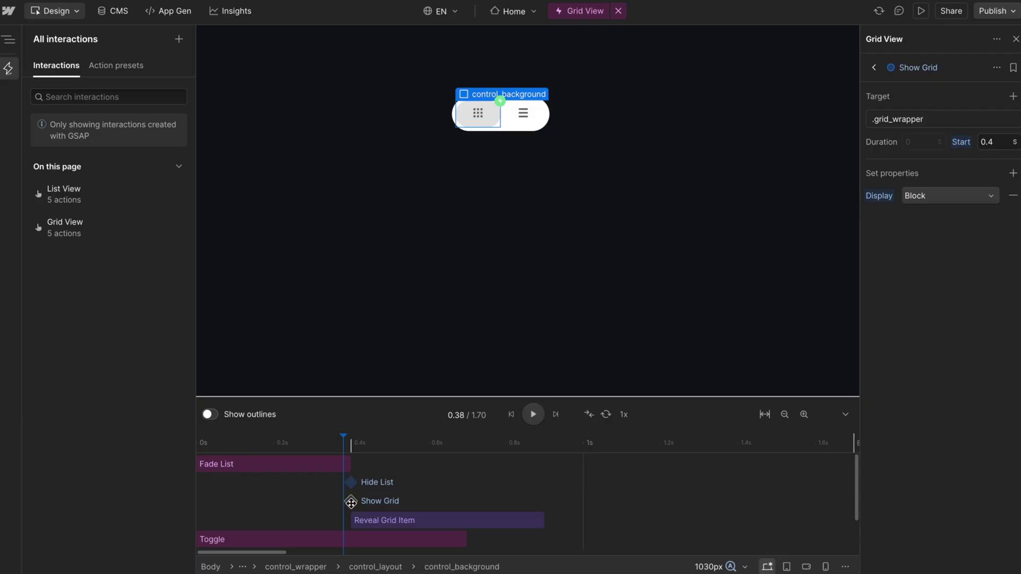
pyautogui.moveTo(344, 444); pyautogui.dragTo(350, 442)
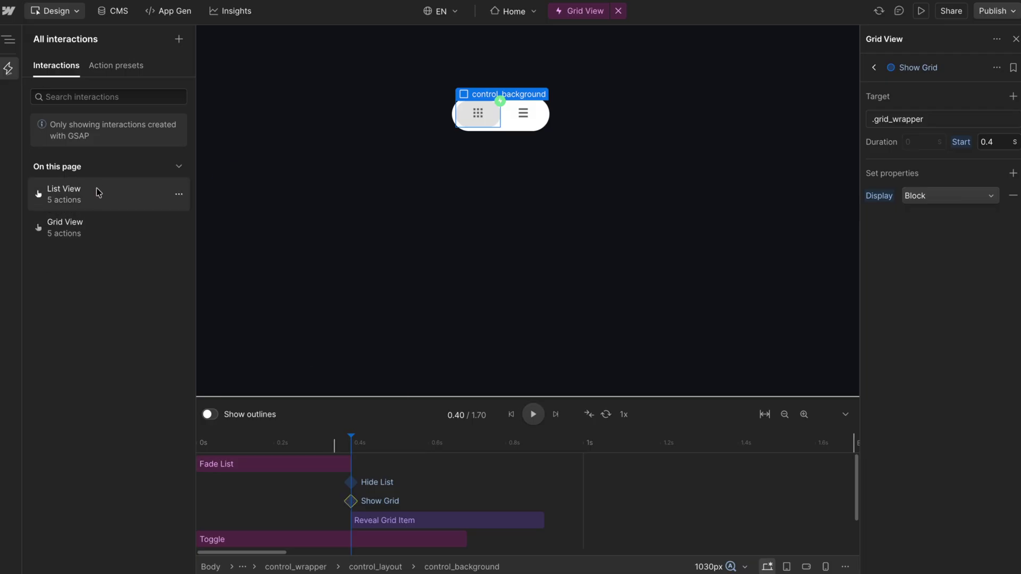
pyautogui.click(1013, 173)
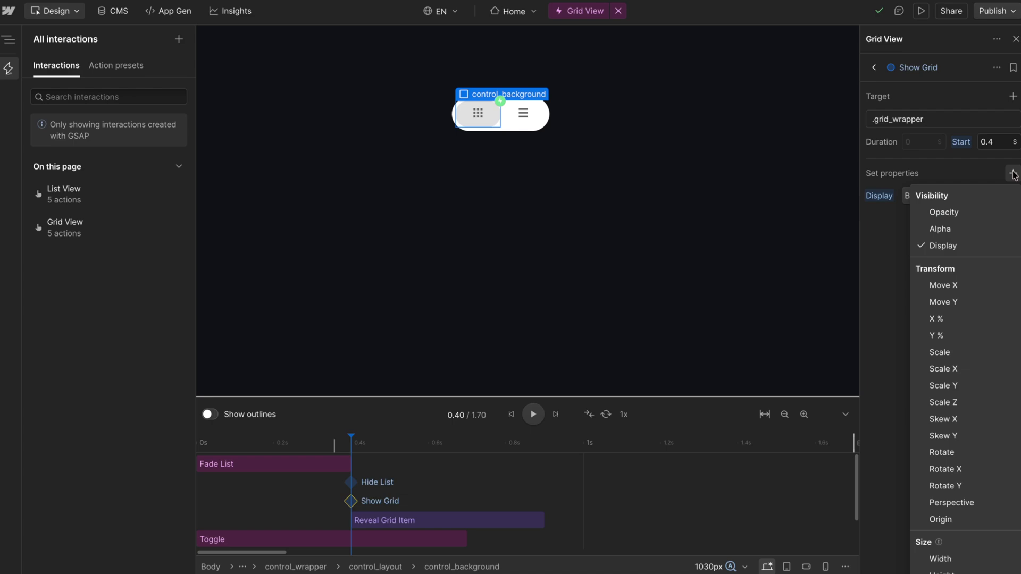
pyautogui.click(955, 212)
pyautogui.click(884, 266)
pyautogui.click(930, 196)
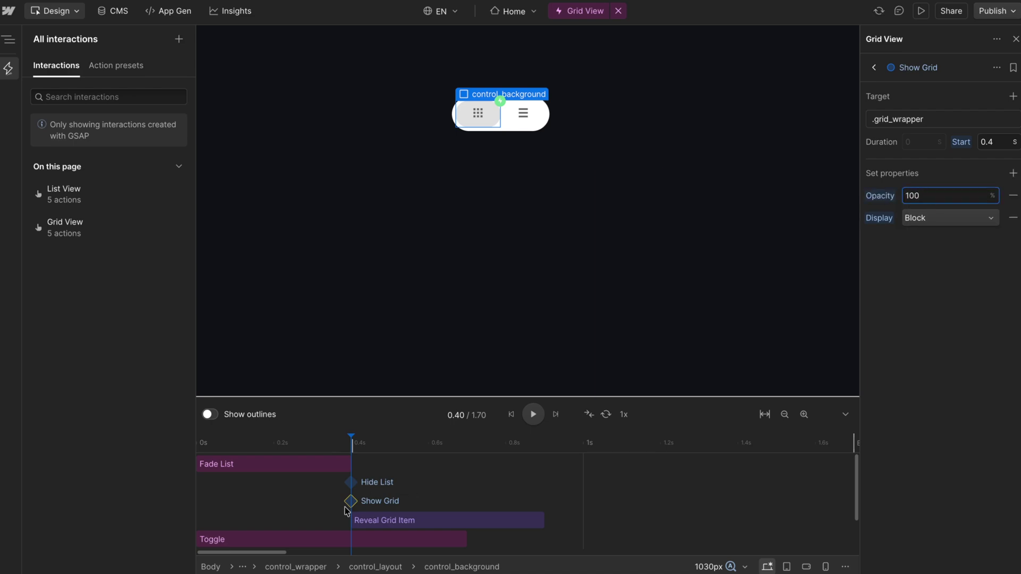
pyautogui.moveTo(323, 444); pyautogui.dragTo(544, 449)
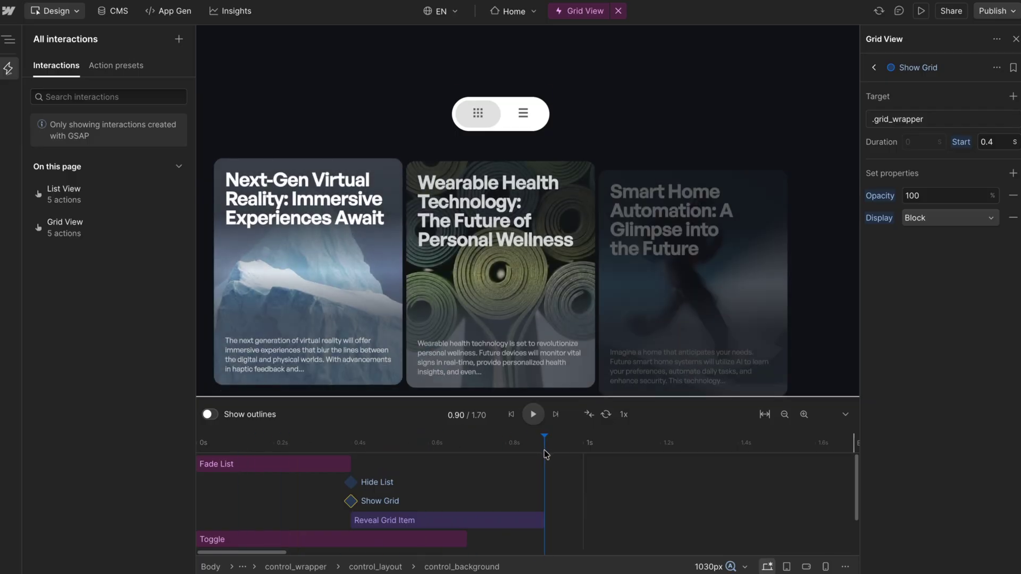
# - Examine the Reveal List Item action through about 0.89 s in List View and the Fade List action's settings in Grid View
pyautogui.click(108, 196)
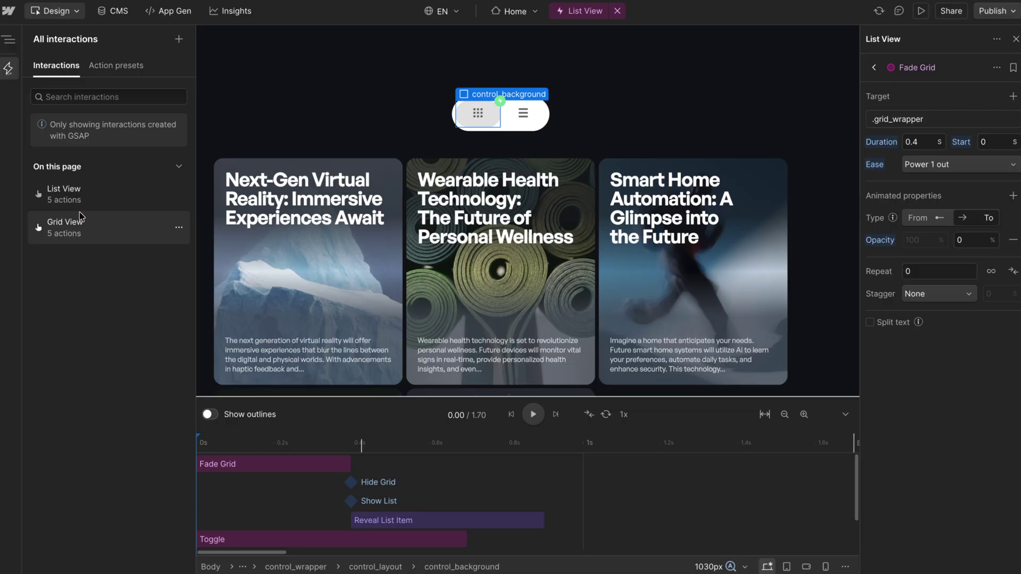
pyautogui.click(386, 519)
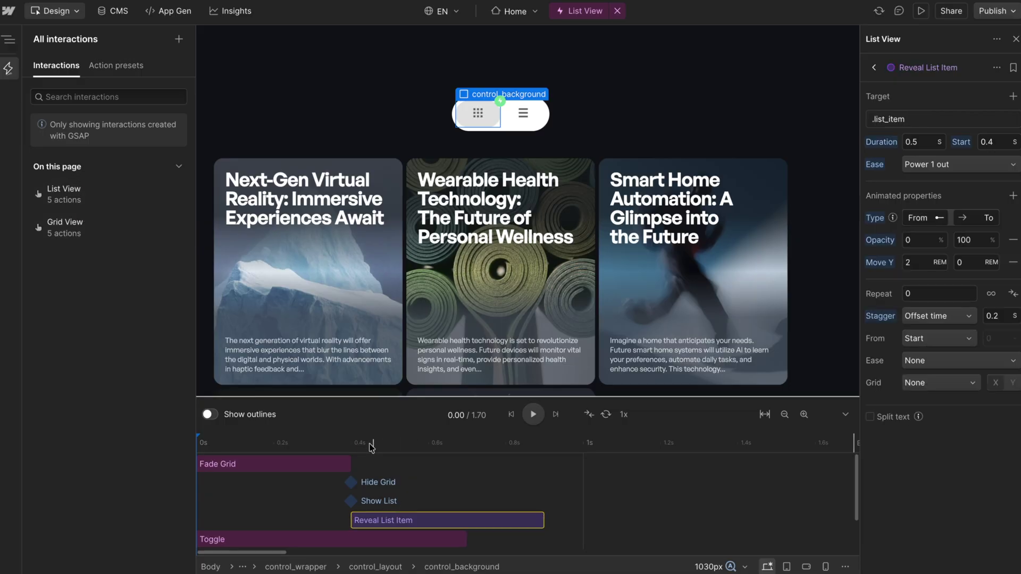
pyautogui.moveTo(343, 444); pyautogui.dragTo(542, 467)
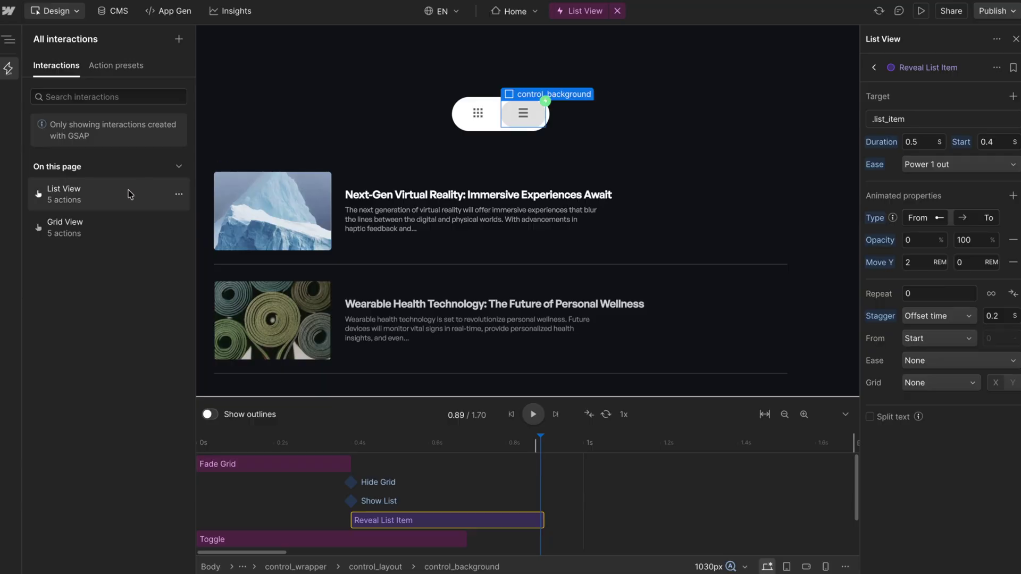
pyautogui.click(64, 227)
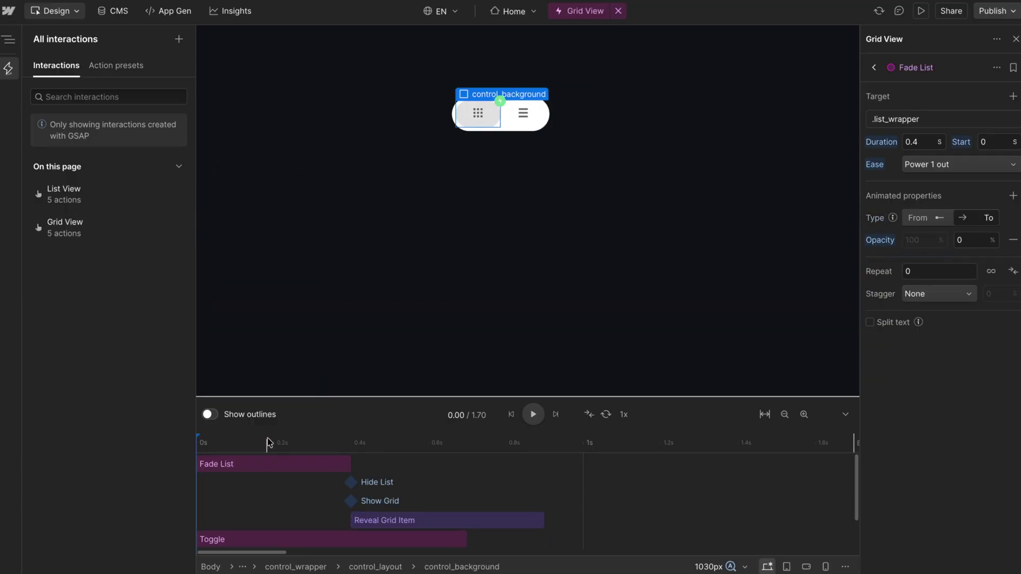
pyautogui.click(220, 444)
pyautogui.click(208, 445)
pyautogui.click(258, 468)
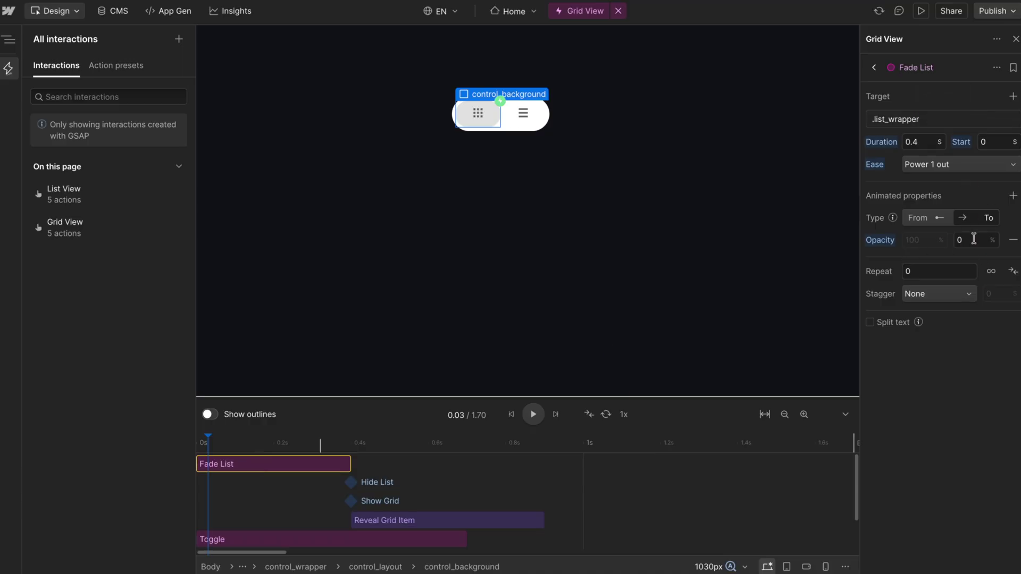
# - Add an Opacity property of 100% to the Show List action in the List View interaction
pyautogui.click(106, 187)
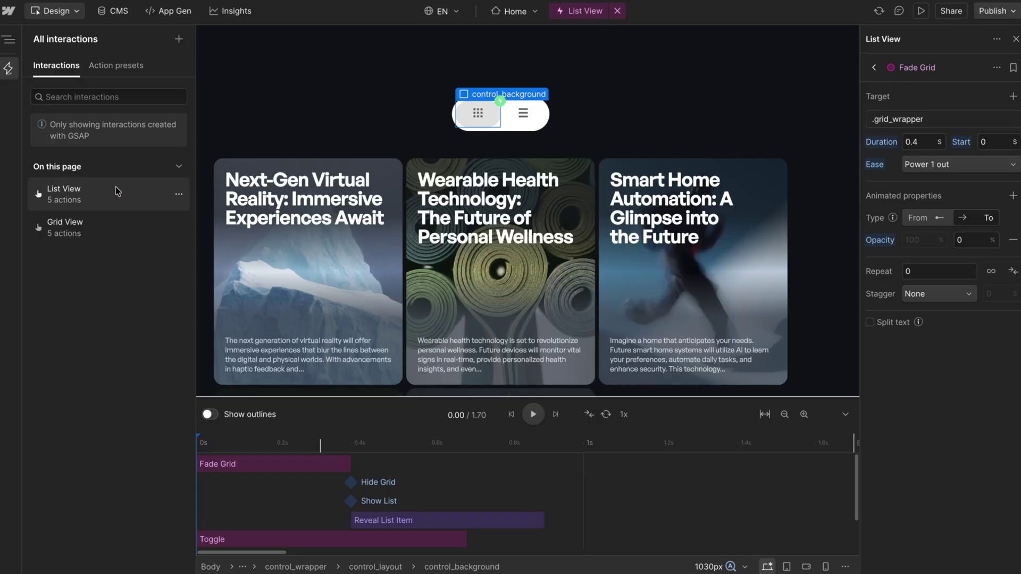
pyautogui.click(351, 501)
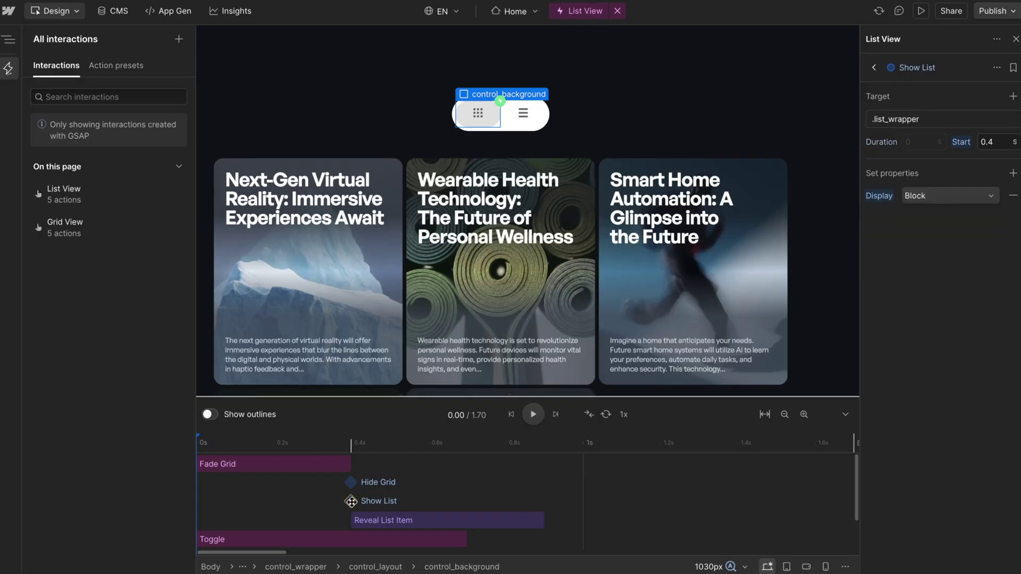
pyautogui.click(351, 443)
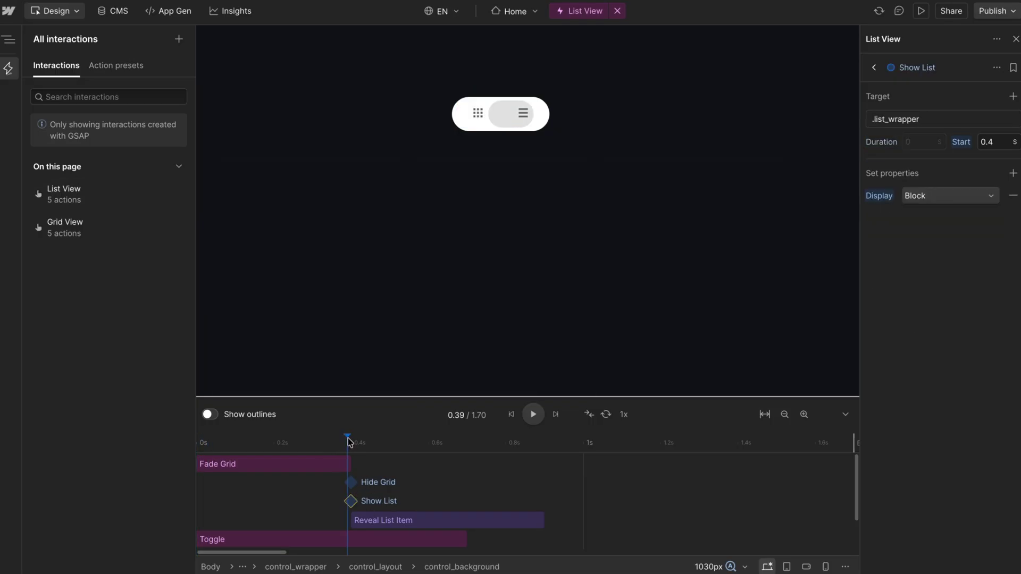
pyautogui.click(1012, 173)
pyautogui.click(953, 213)
pyautogui.click(898, 266)
pyautogui.click(930, 195)
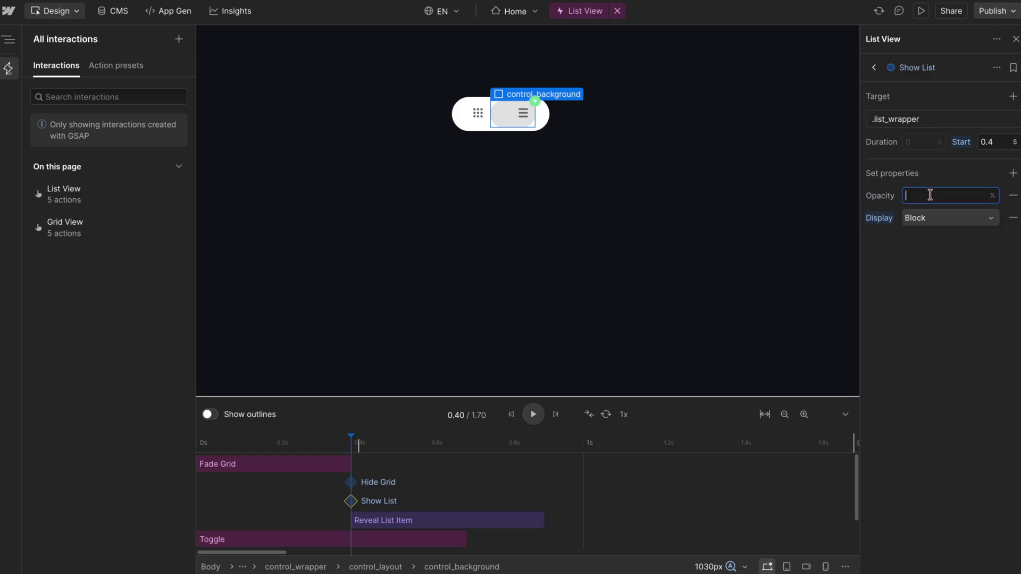
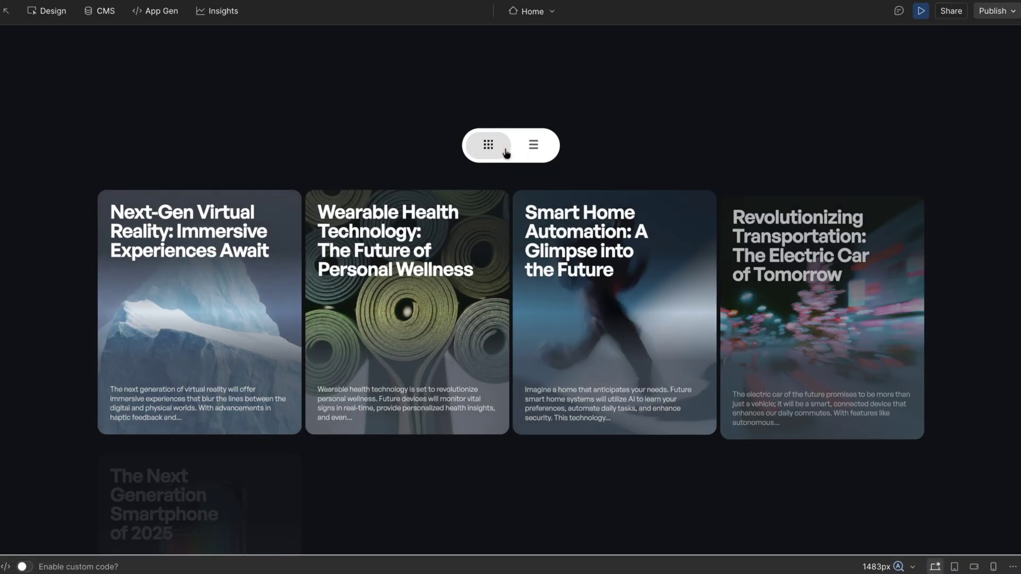
# - Switch the previewed page between list and grid layouts to test the transitions, reload the preview, and return to the design canvas
pyautogui.click(536, 151)
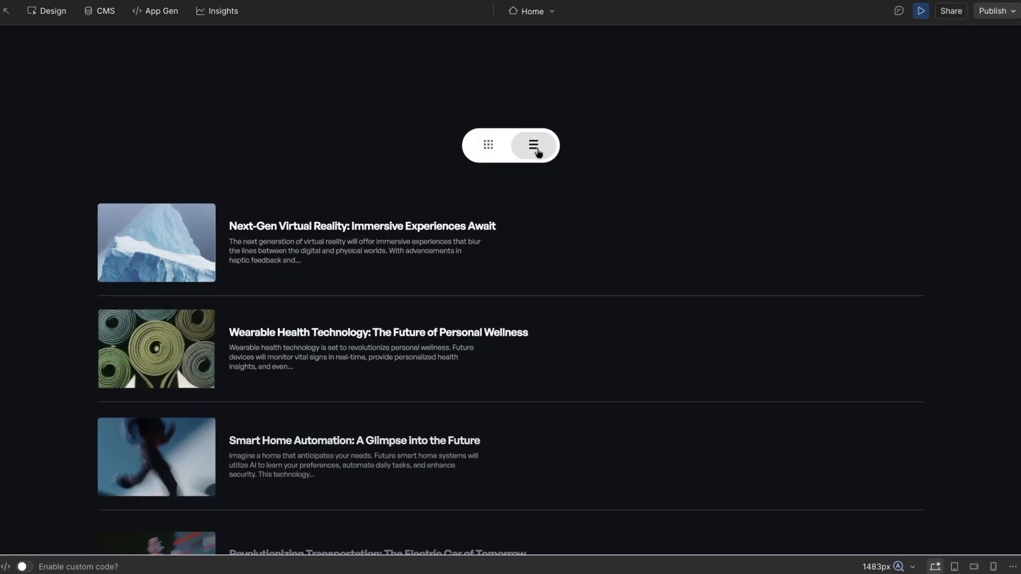
pyautogui.click(483, 151)
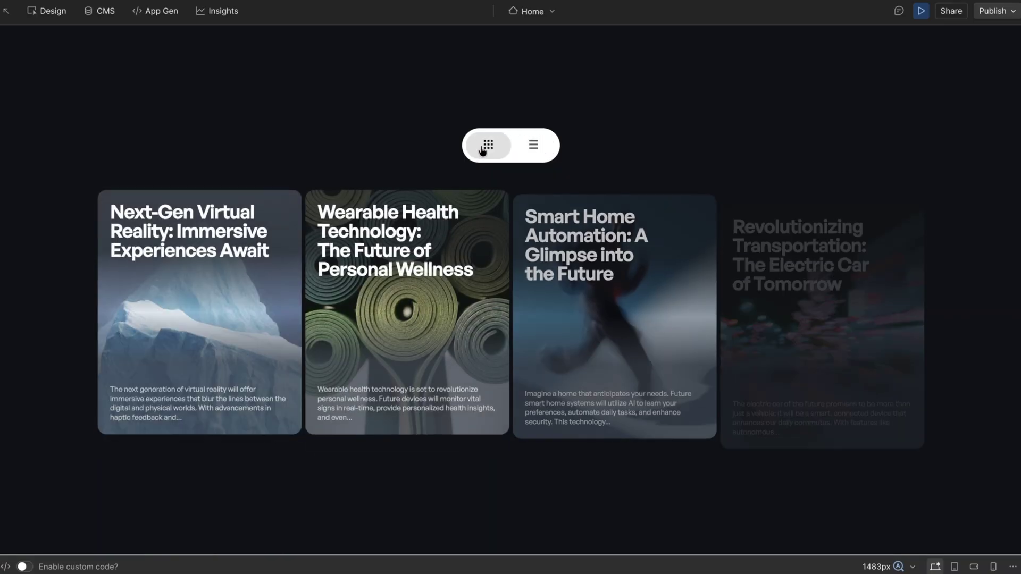
pyautogui.click(531, 149)
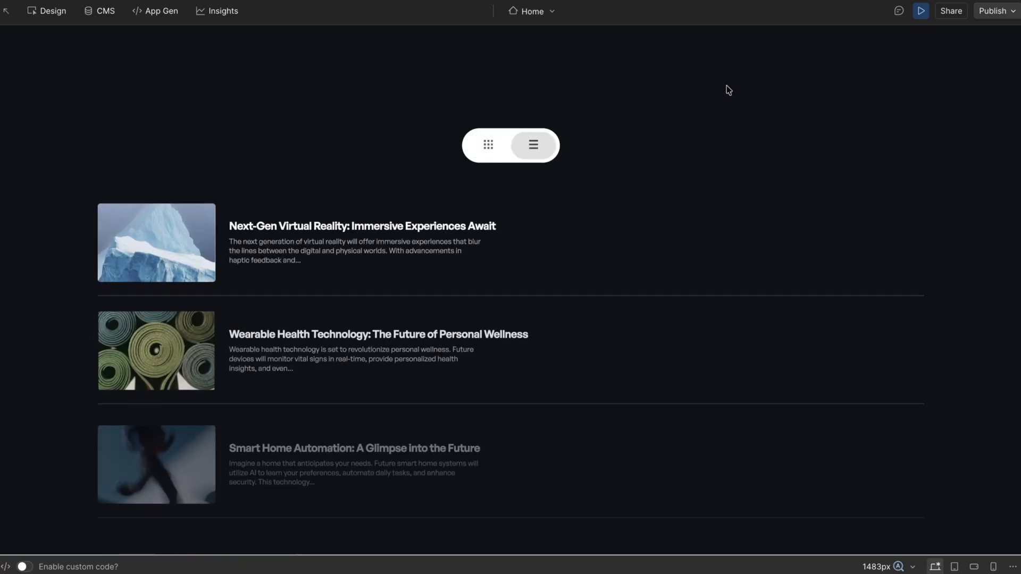
pyautogui.click(922, 13)
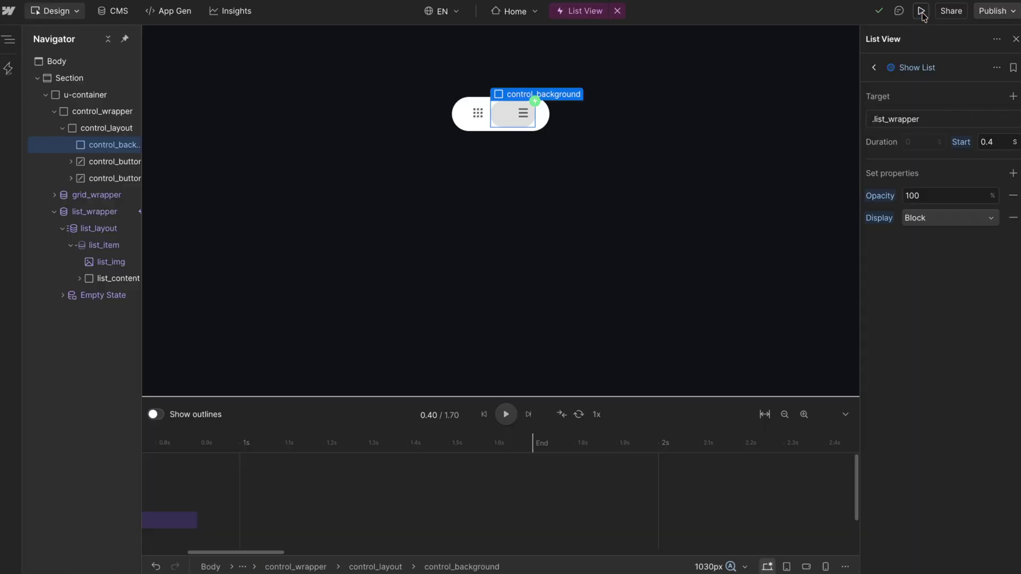
pyautogui.click(922, 12)
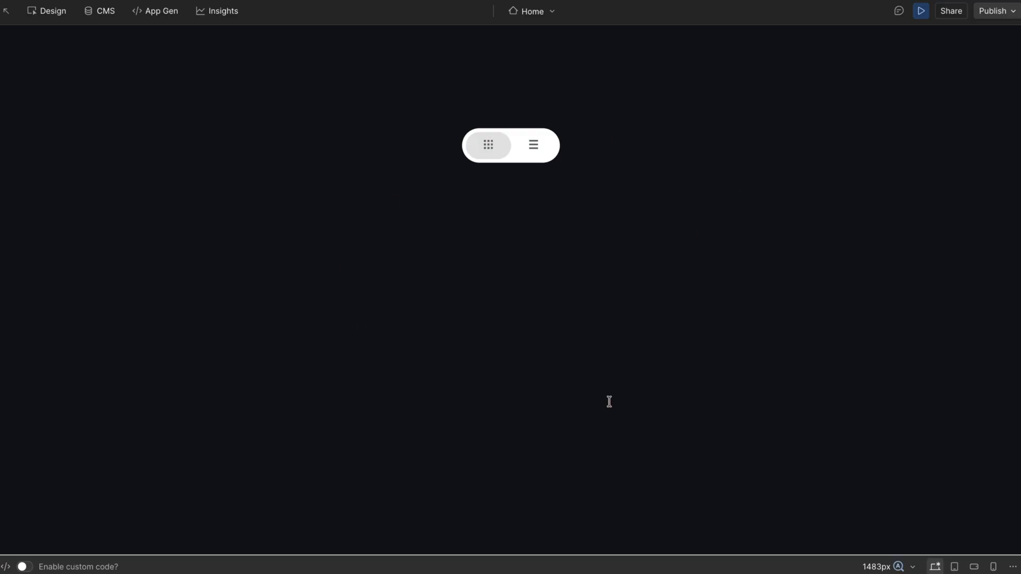
pyautogui.click(922, 12)
# - Examine the Reveal Grid Item action in Grid View by scrubbing through its opacity and Move Y animation
pyautogui.click(8, 68)
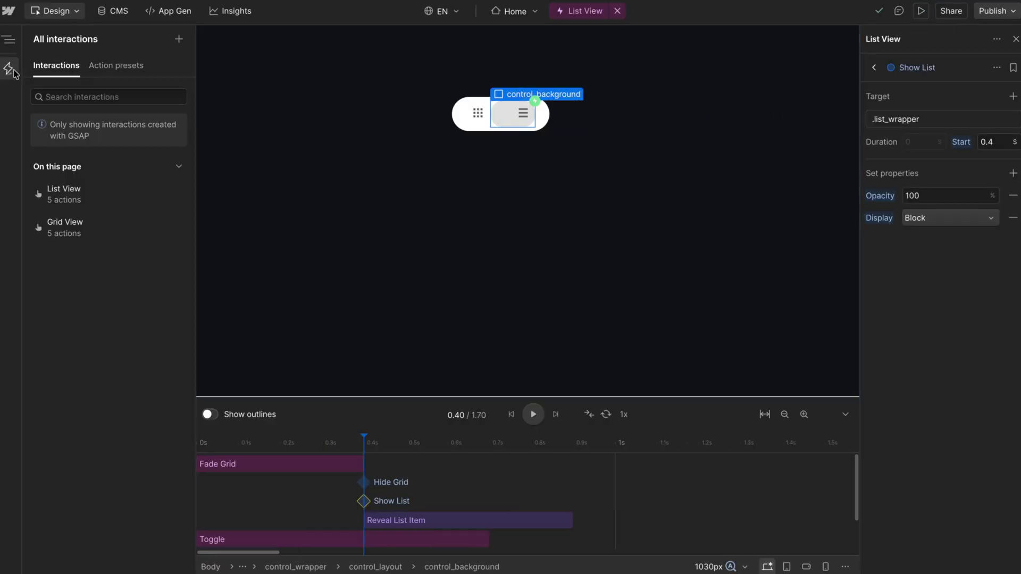
pyautogui.click(114, 230)
pyautogui.click(399, 520)
pyautogui.moveTo(356, 448); pyautogui.dragTo(378, 442)
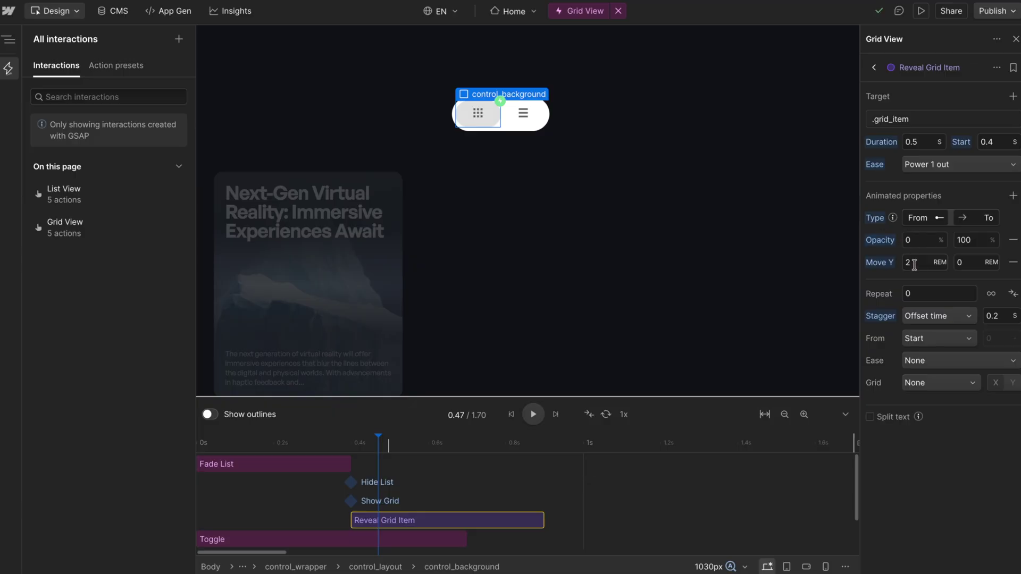
pyautogui.moveTo(358, 443); pyautogui.dragTo(571, 471)
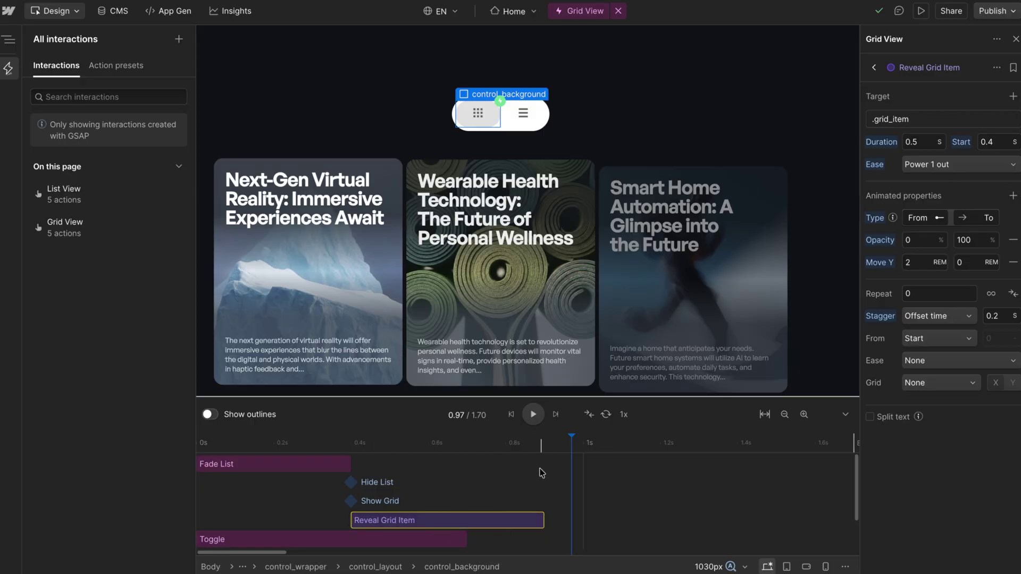
pyautogui.click(343, 446)
pyautogui.moveTo(343, 450); pyautogui.dragTo(436, 447)
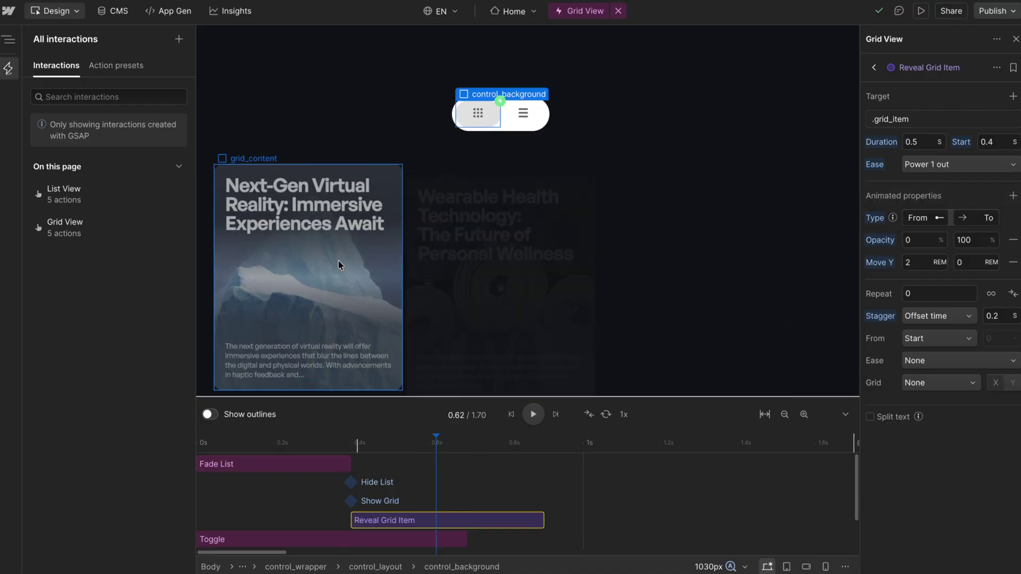
# - Duplicate the Reveal List Item action in List View and rename the copy Grid Items Initial State
pyautogui.click(103, 201)
pyautogui.moveTo(436, 448); pyautogui.dragTo(455, 450)
pyautogui.click(420, 519)
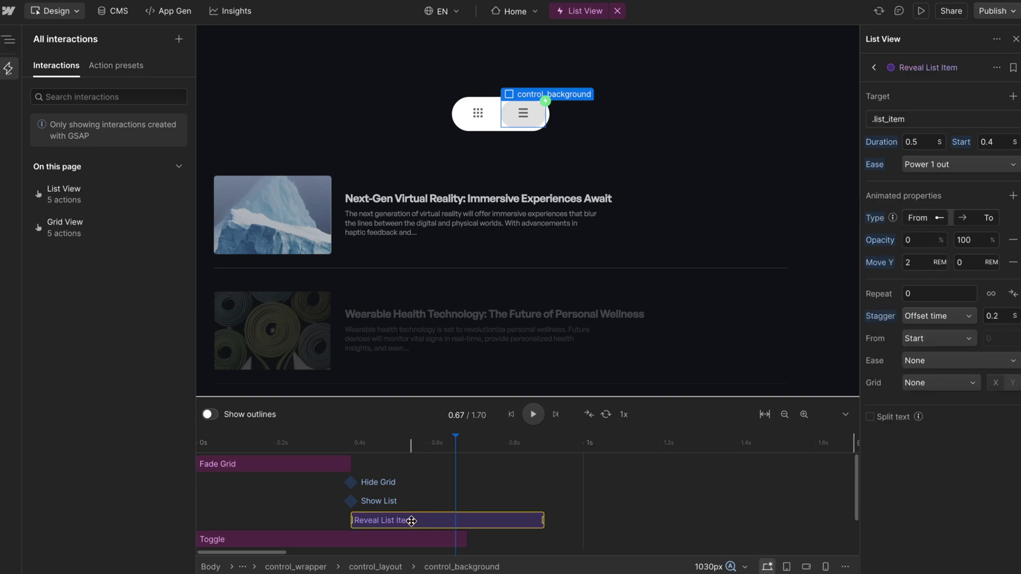
pyautogui.rightClick(410, 521)
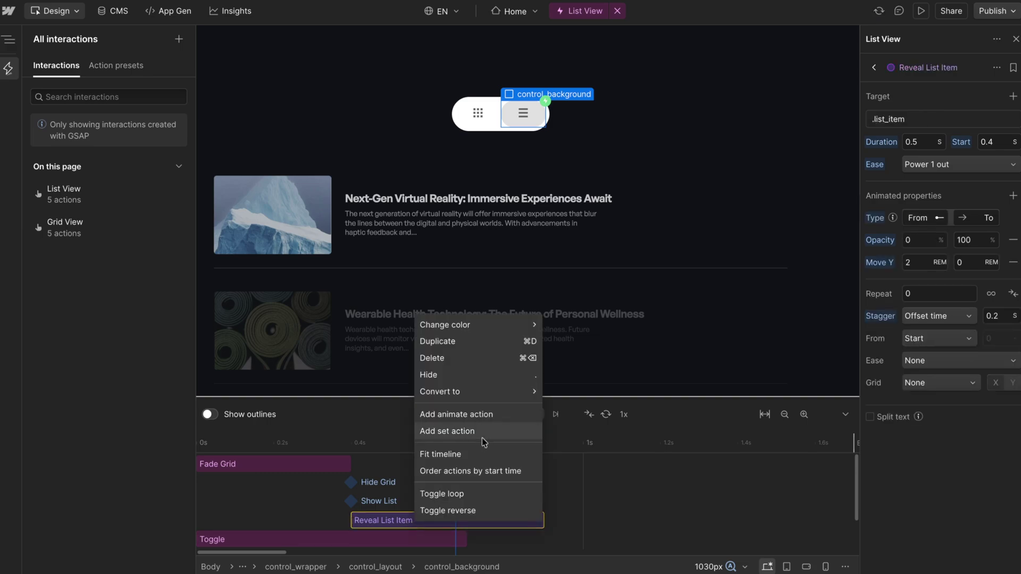
pyautogui.click(458, 343)
pyautogui.click(406, 538)
pyautogui.doubleClick(937, 68)
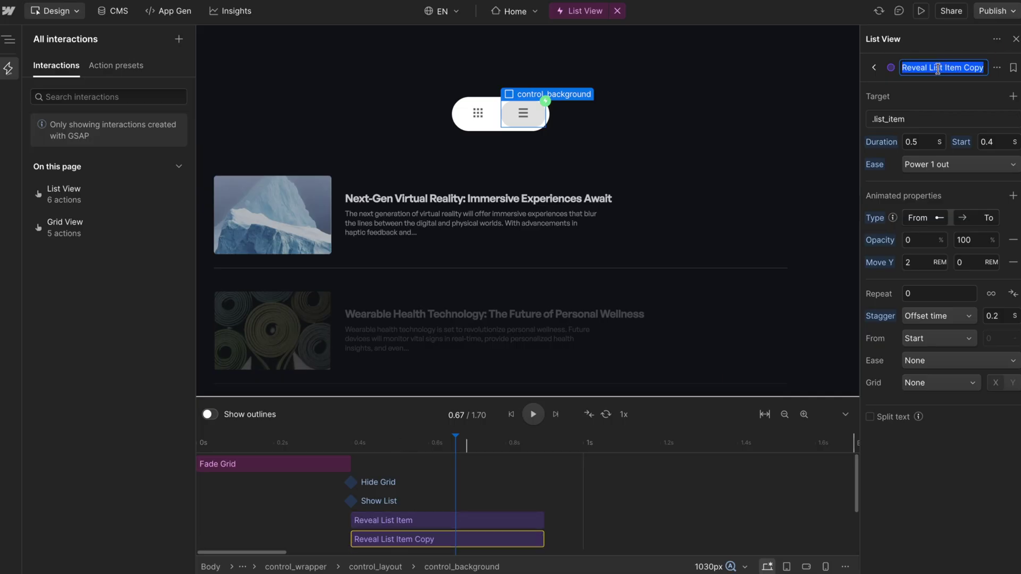
pyautogui.write('Grid Items In')
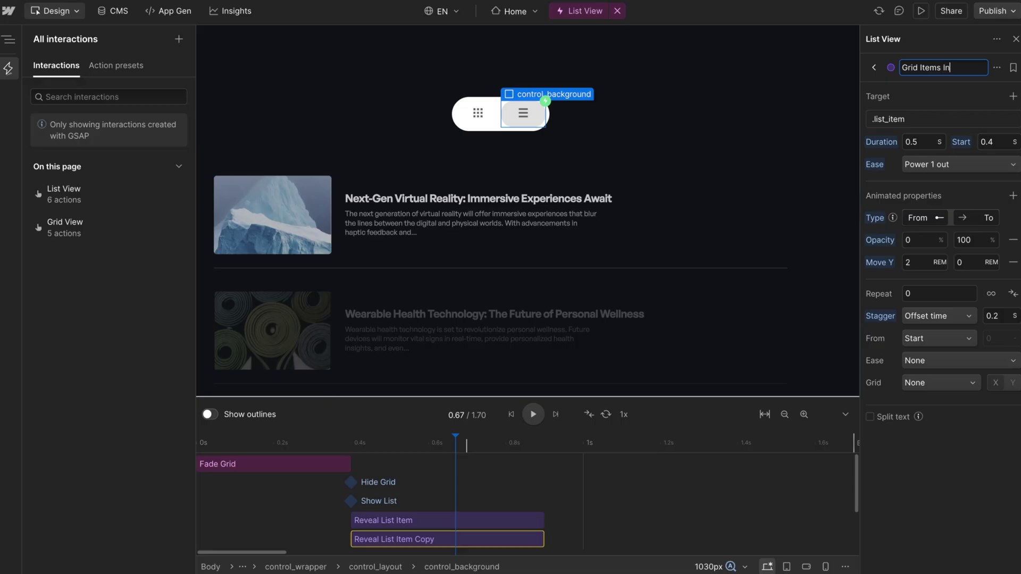
pyautogui.write('itial State')
pyautogui.press('Return')
# - Retarget the Grid Items Initial State action to the grid_item class
pyautogui.click(951, 118)
pyautogui.click(952, 191)
pyautogui.press('BackSpace')
pyautogui.write('grid_')
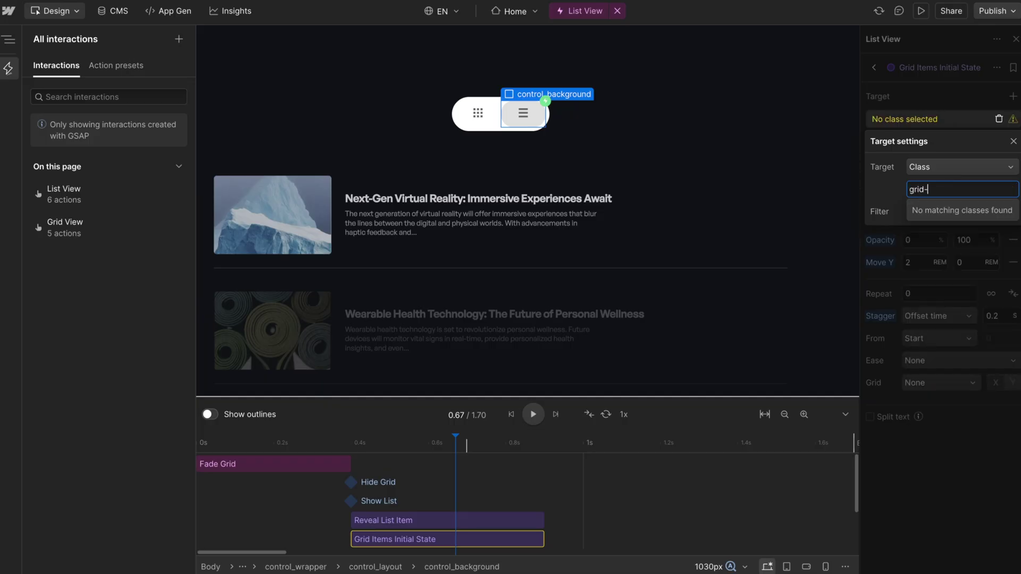
pyautogui.write('it')
pyautogui.click(949, 211)
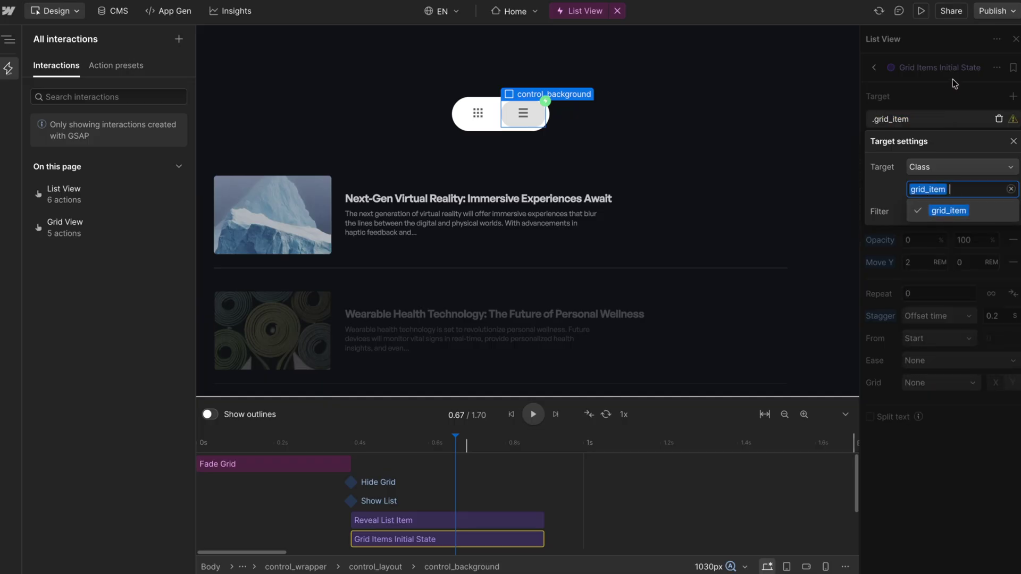
pyautogui.press('Escape')
# - Make Grid Items Initial State a From animation with Opacity 100% and Move Y 0 rem, and reset its stagger
pyautogui.click(967, 220)
pyautogui.click(920, 240)
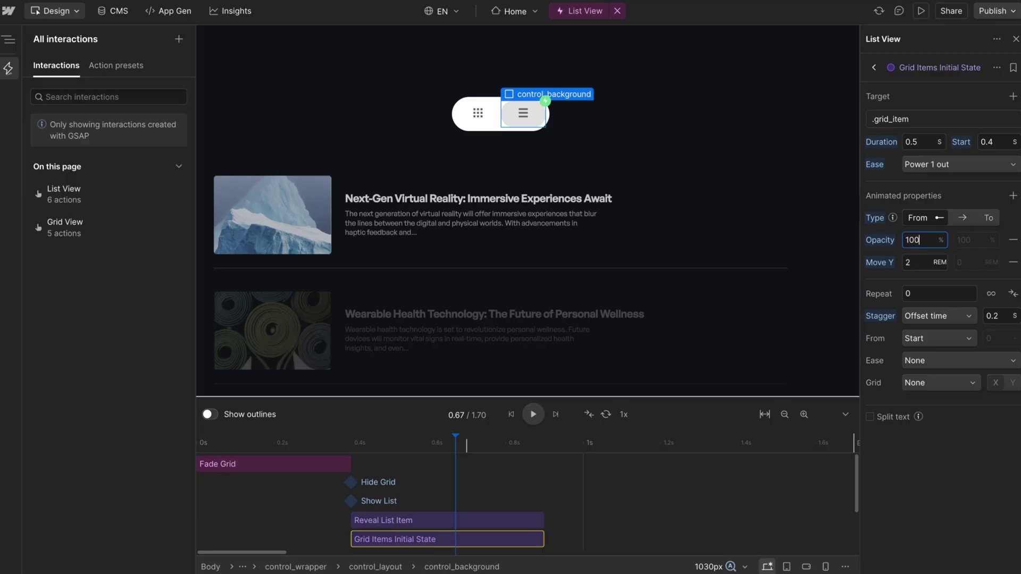
pyautogui.click(923, 262)
pyautogui.click(881, 316)
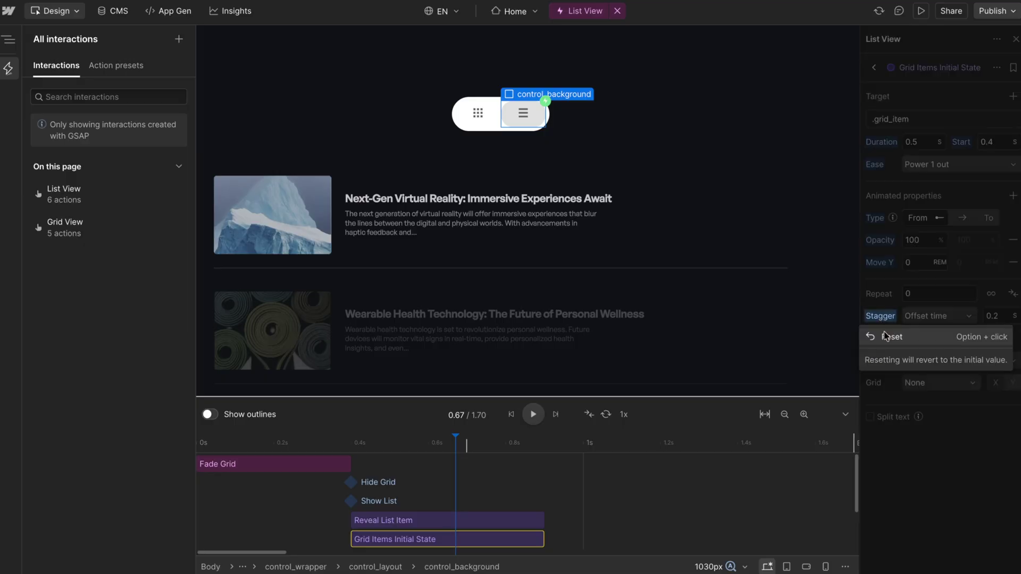
pyautogui.click(886, 335)
# - Set the Grid Items Initial State duration to 0.2 s and move its start to 0.51 s on the List View timeline
pyautogui.click(924, 142)
pyautogui.write('0.2')
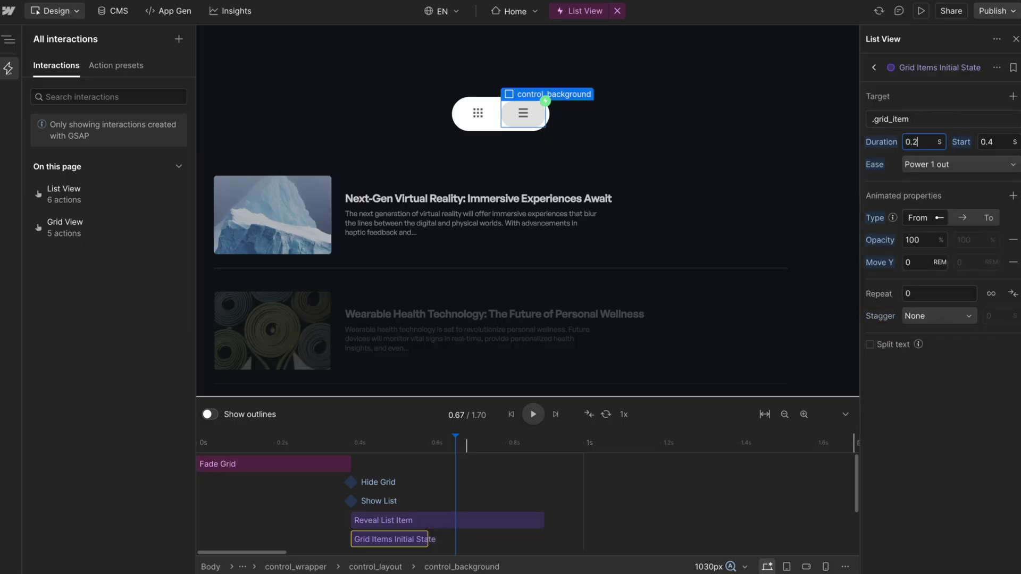
pyautogui.scroll(-1, 370, 534)
pyautogui.moveTo(370, 519); pyautogui.dragTo(413, 520)
# - Scrub List View back to its start, open the Reveal Grid Item action of Grid View, and preview the page
pyautogui.moveTo(314, 442); pyautogui.dragTo(207, 445)
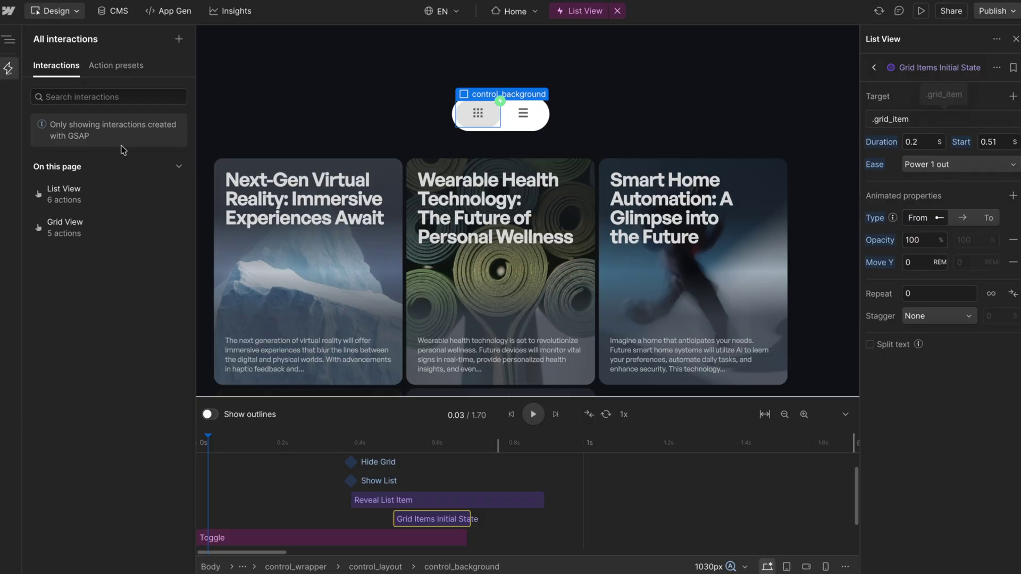
pyautogui.click(86, 235)
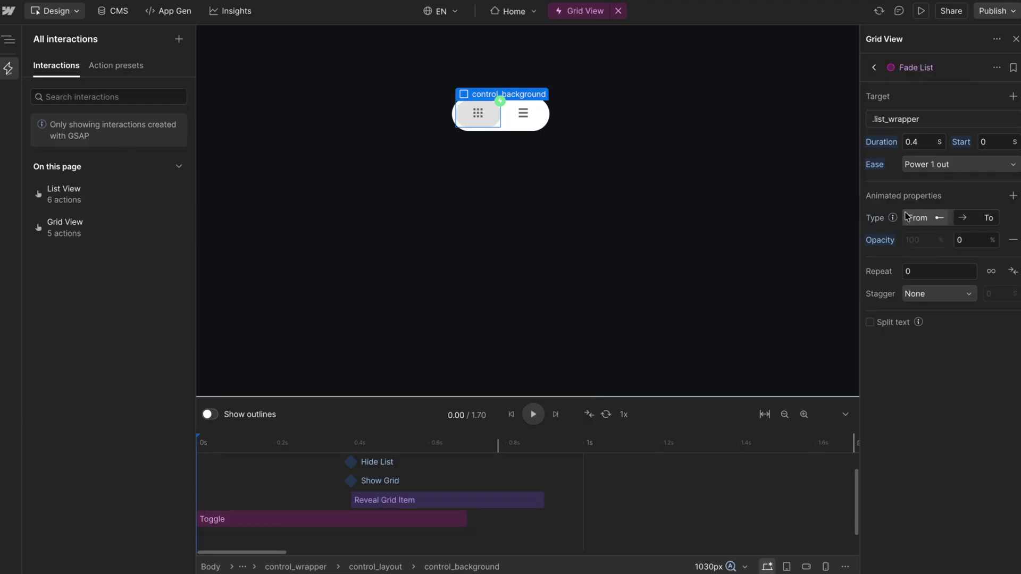
pyautogui.click(392, 495)
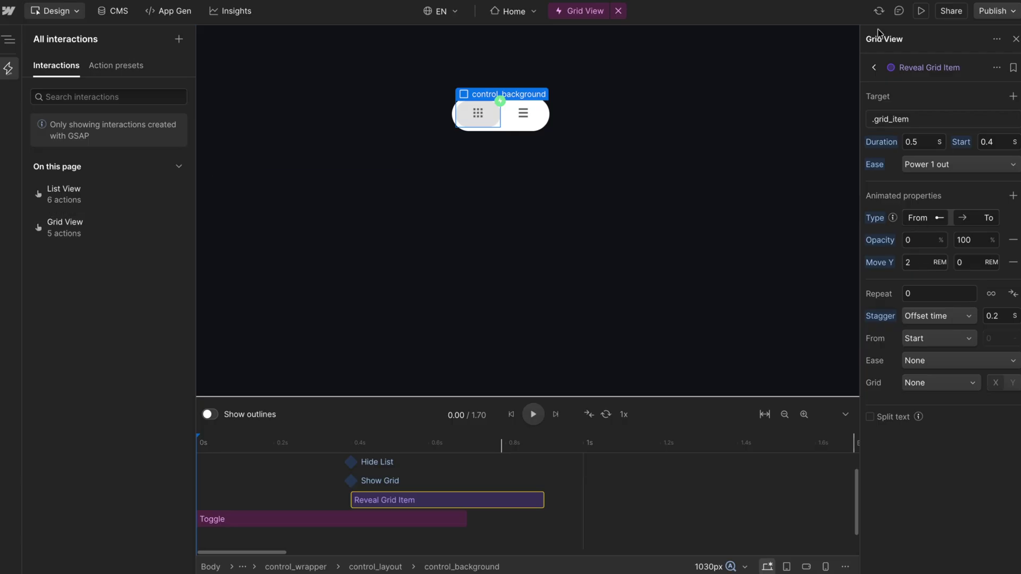
pyautogui.click(921, 12)
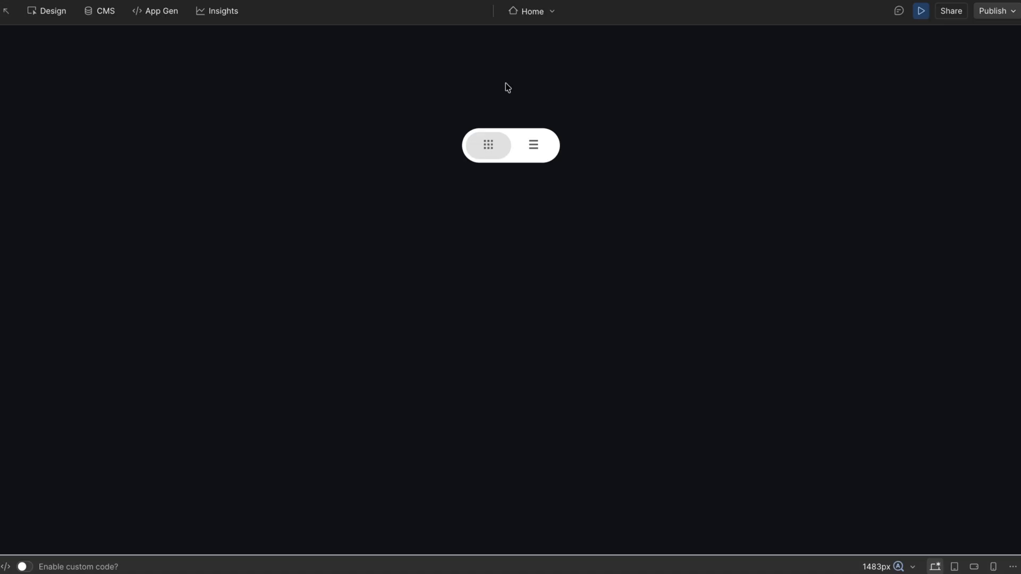
pyautogui.click(921, 12)
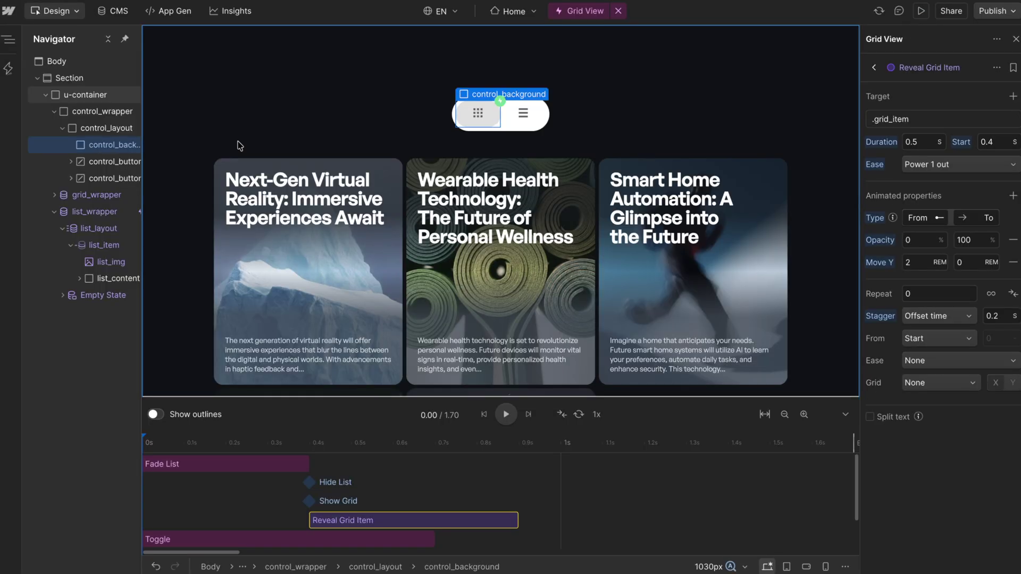
# - Duplicate the List View interaction and delete the original so it runs after Grid View
pyautogui.click(8, 68)
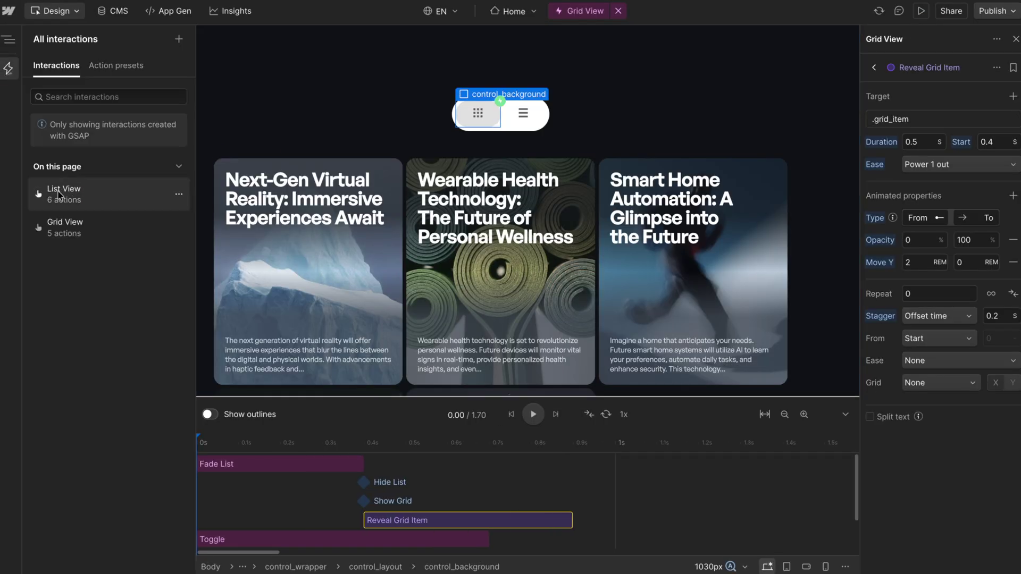
pyautogui.click(179, 194)
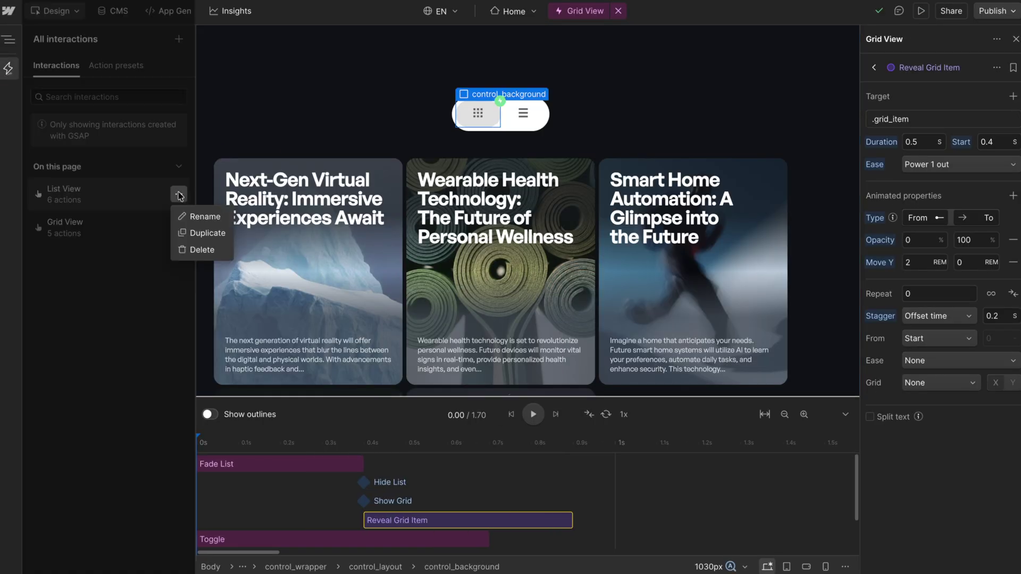
pyautogui.click(201, 238)
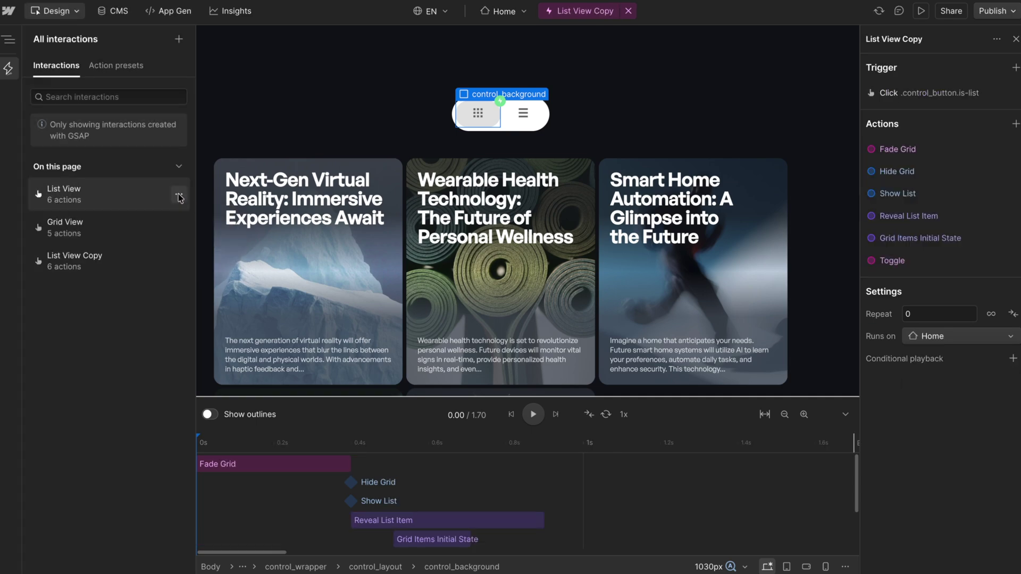
pyautogui.click(179, 194)
pyautogui.click(202, 249)
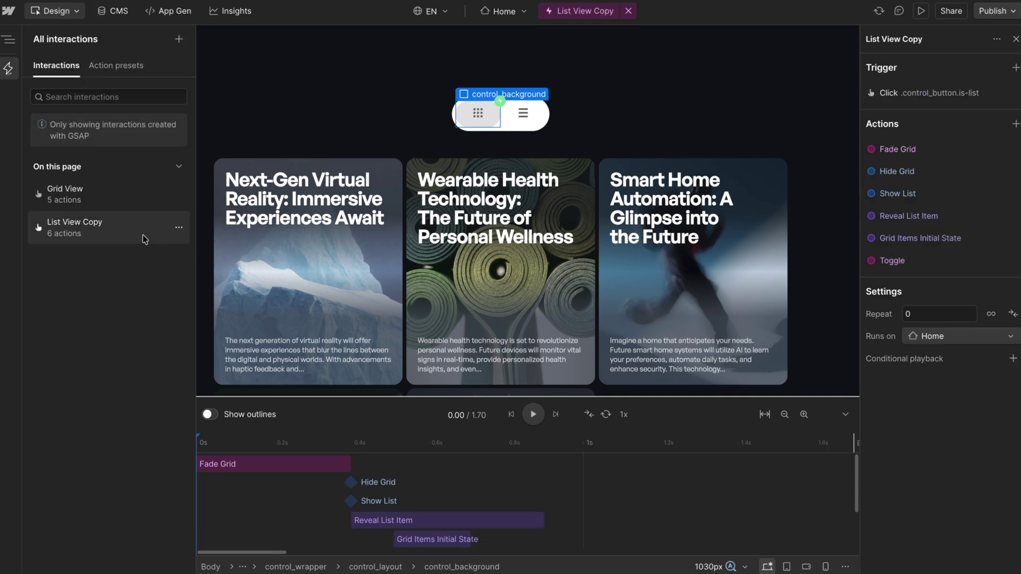
# - Rename the duplicated List View Copy interaction as List View
pyautogui.click(178, 228)
pyautogui.click(203, 247)
pyautogui.click(428, 72)
pyautogui.press('Right')
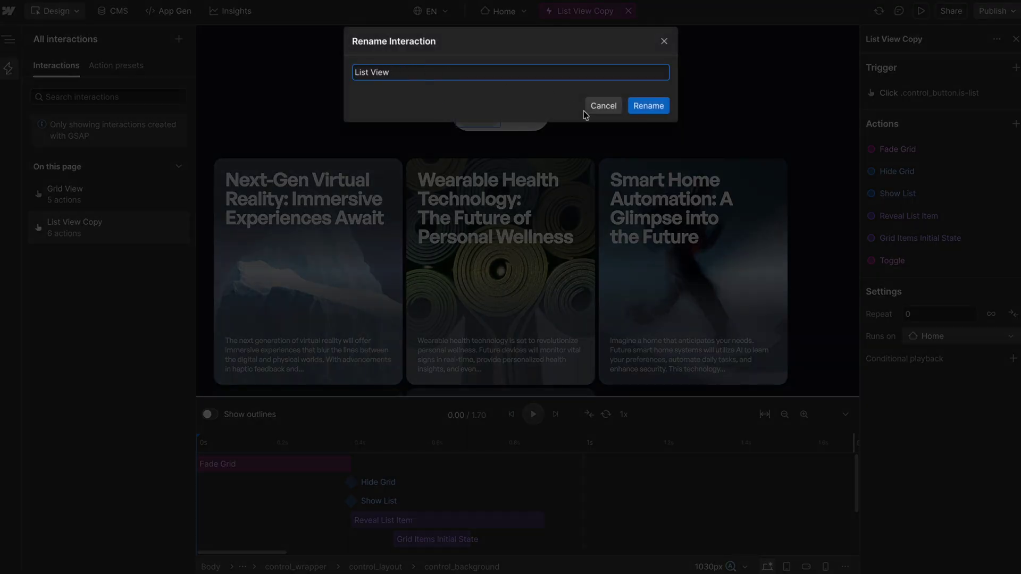
pyautogui.click(641, 108)
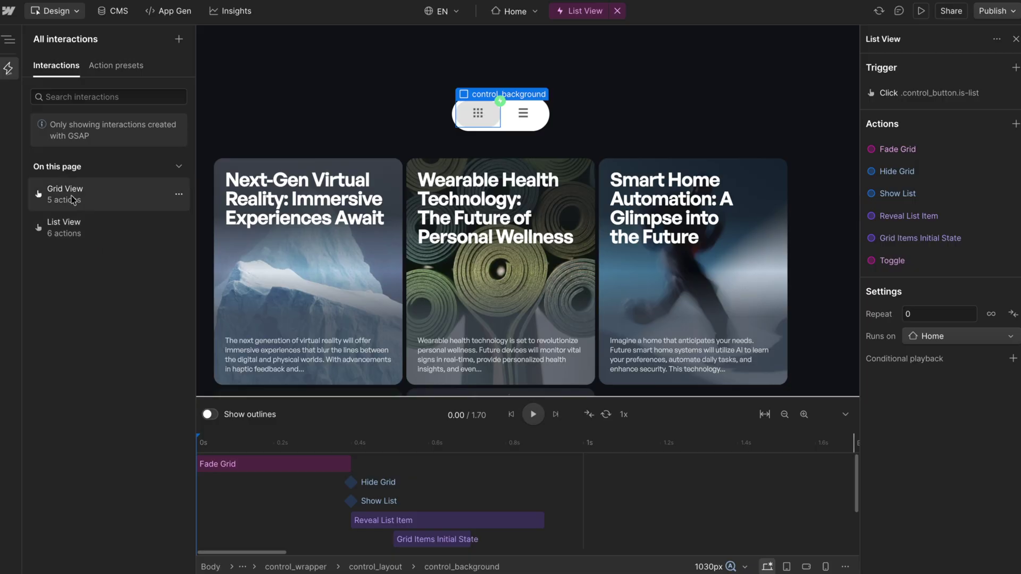
# - Preview the page and test switching between the list and grid layouts, activating each toggle button repeatedly
pyautogui.click(412, 540)
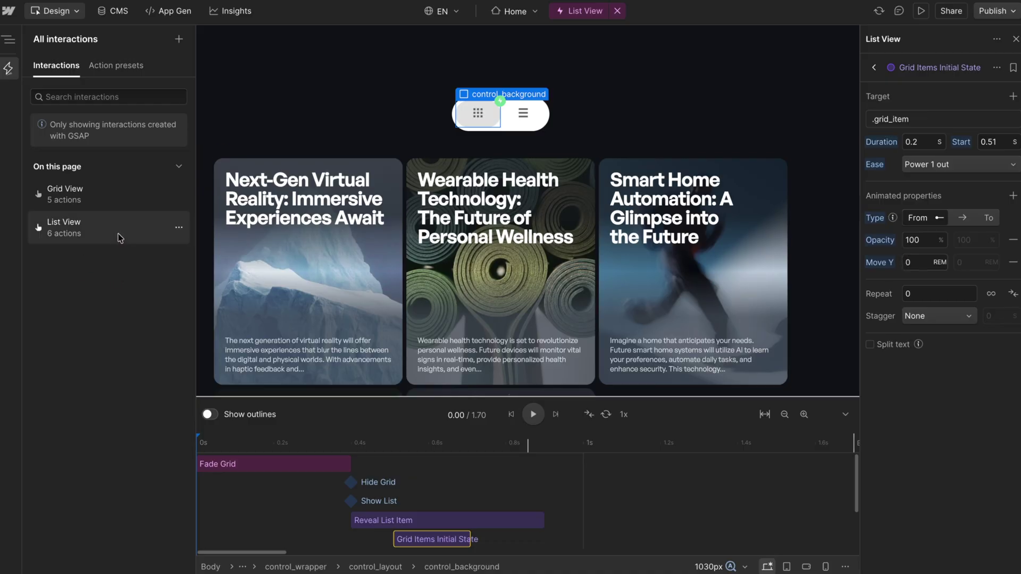
pyautogui.click(920, 17)
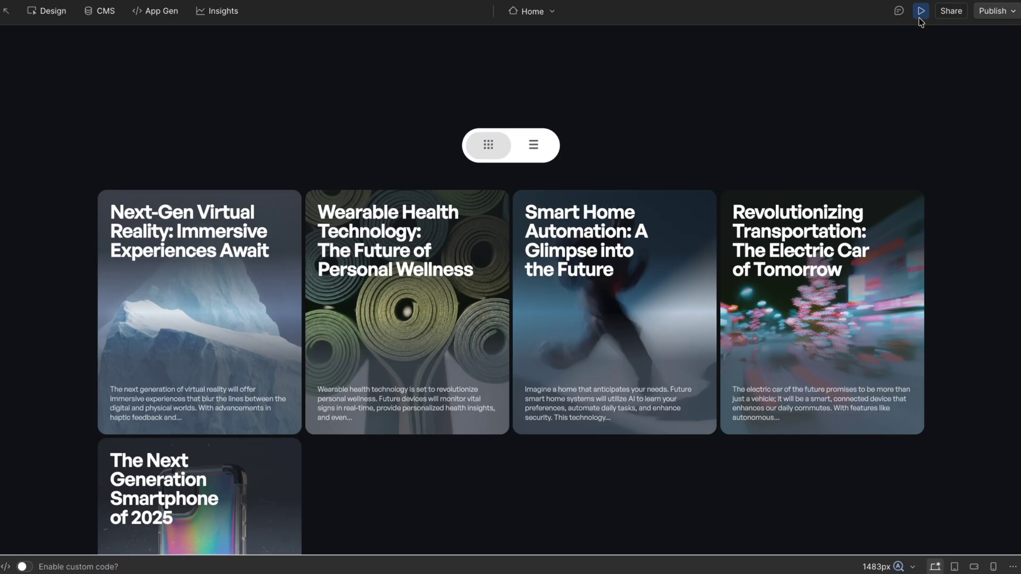
pyautogui.click(532, 148)
pyautogui.click(485, 148)
pyautogui.click(487, 148)
pyautogui.click(488, 149)
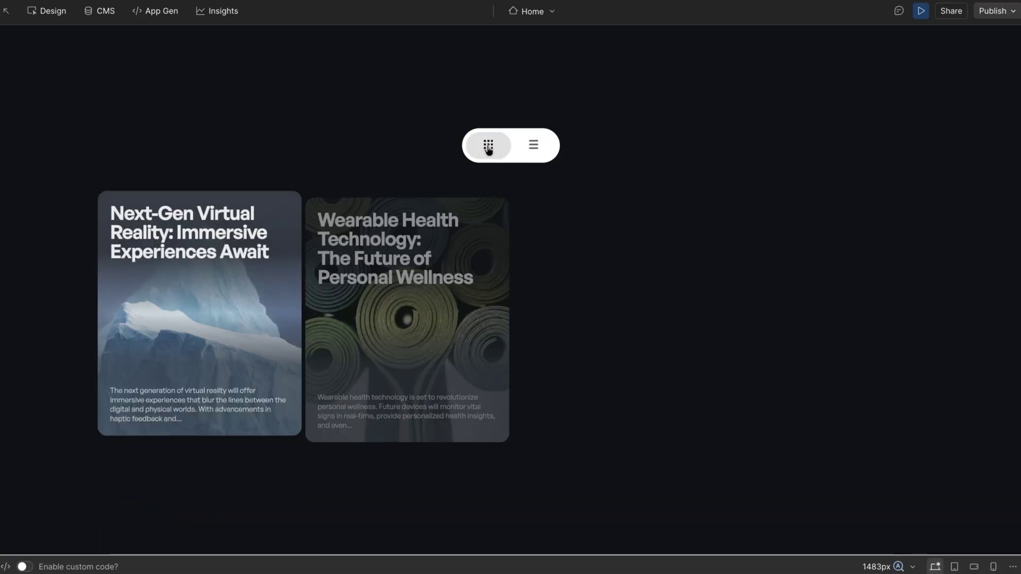
pyautogui.click(535, 150)
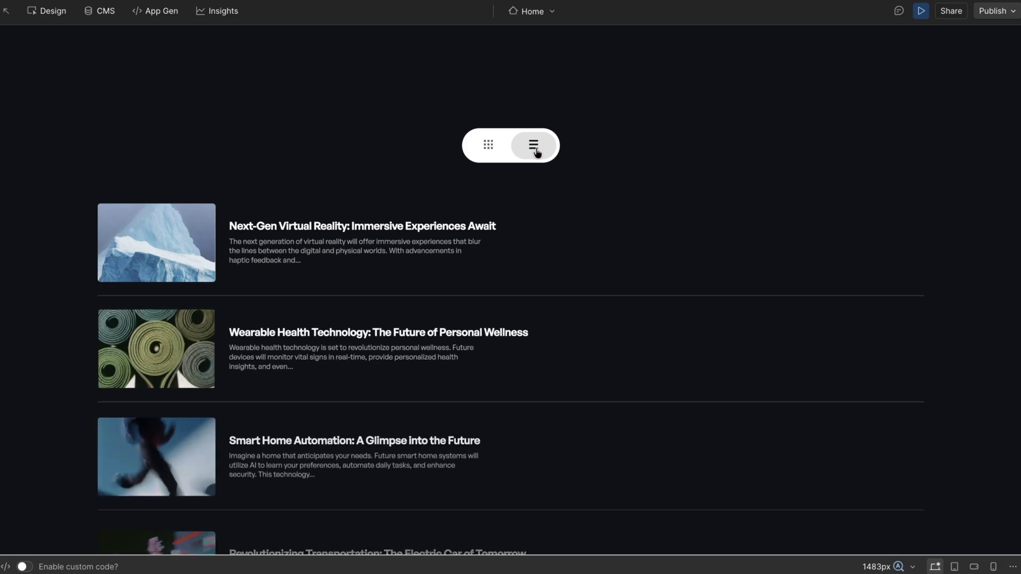
pyautogui.click(534, 150)
pyautogui.click(535, 150)
pyautogui.click(537, 151)
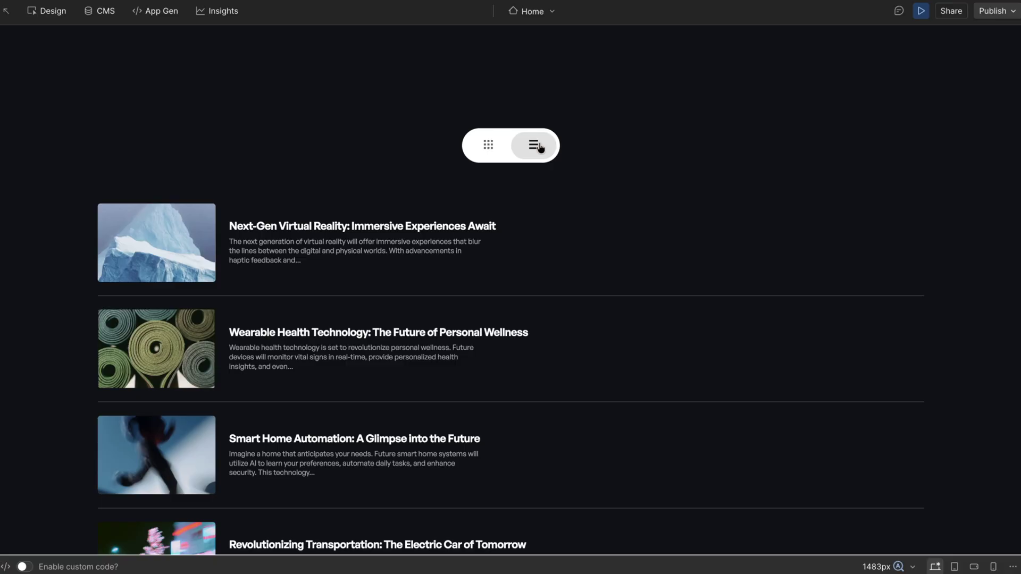
pyautogui.click(474, 151)
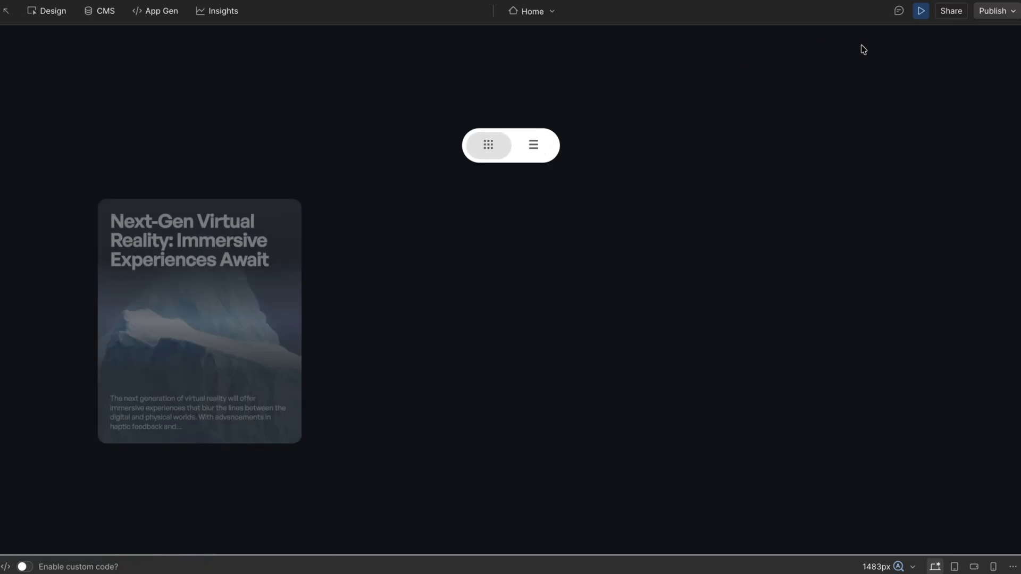
pyautogui.click(921, 10)
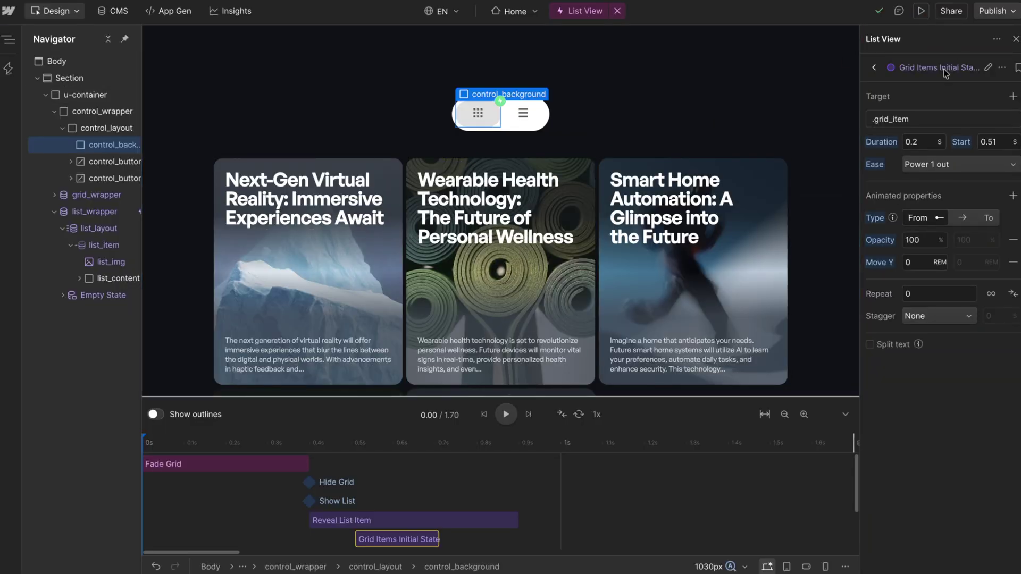
# - Preview the page again, switch to the list layout and retrigger its interaction
pyautogui.click(921, 11)
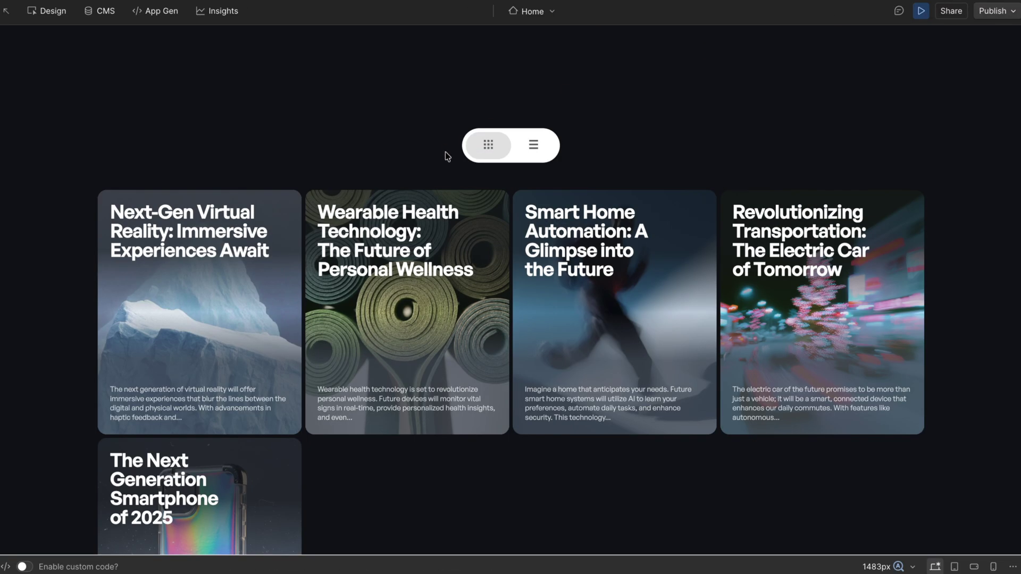
pyautogui.click(533, 145)
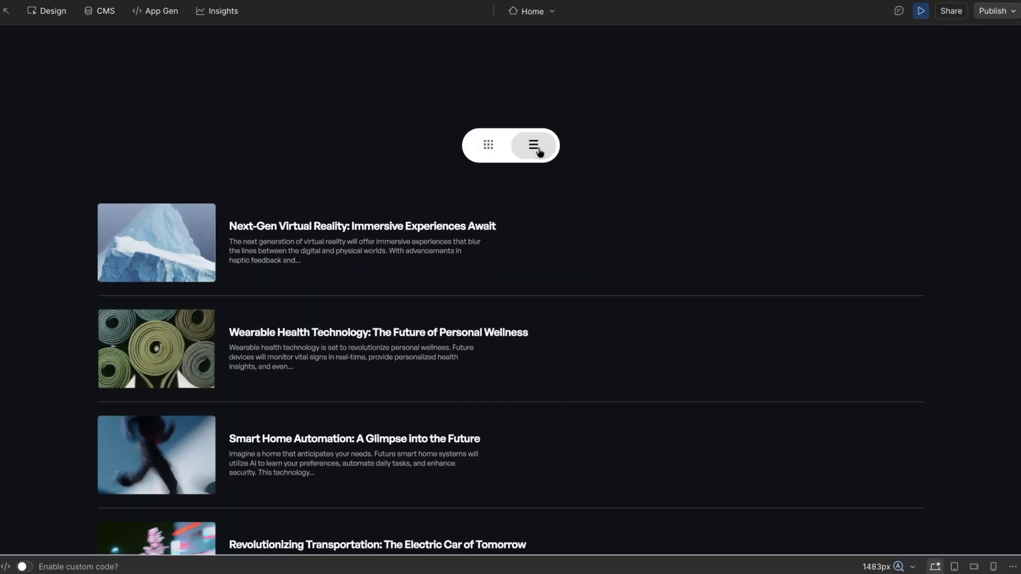
pyautogui.click(538, 152)
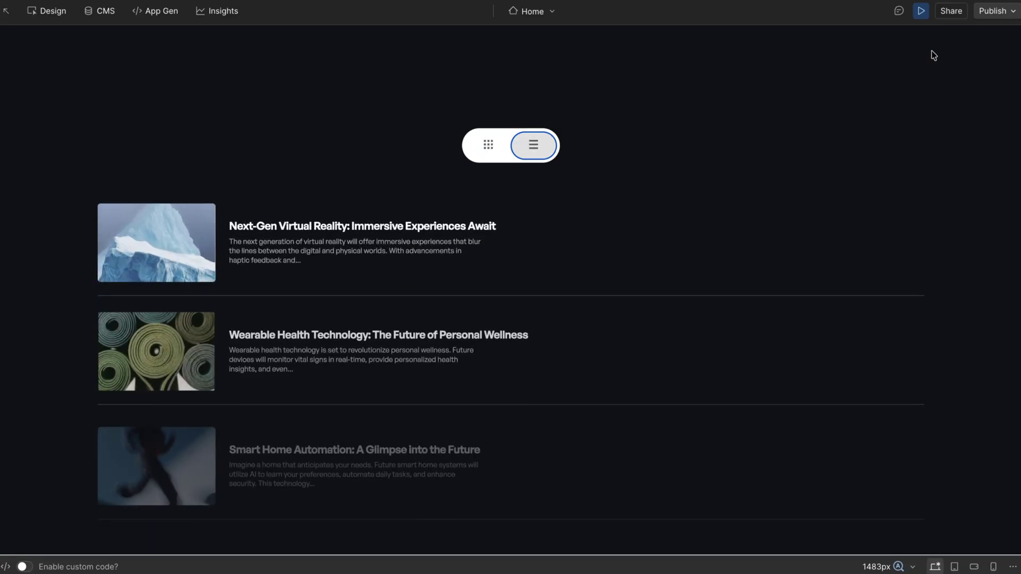
pyautogui.click(921, 13)
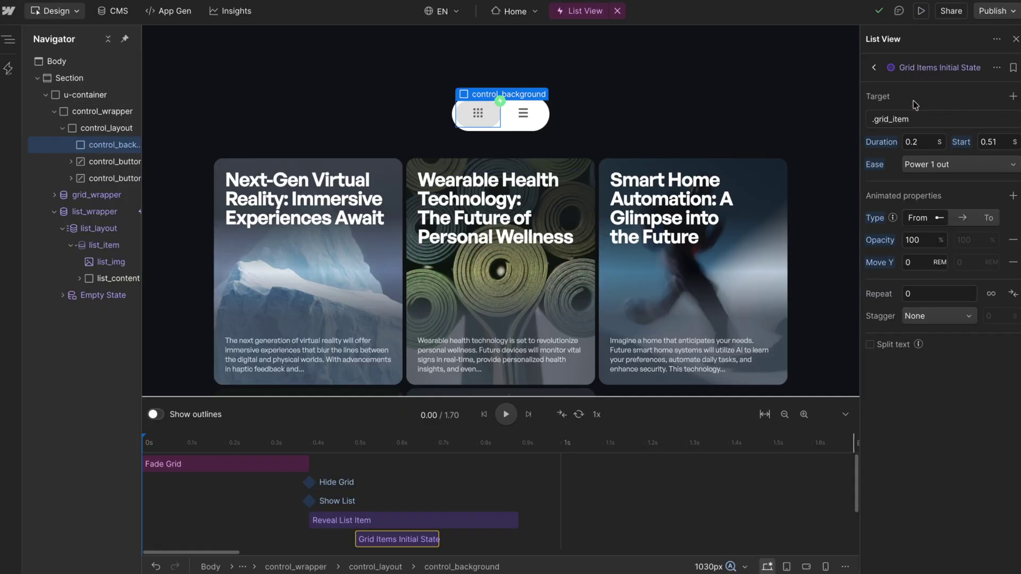
# - Close the List View interaction and give the grid control_button an aria-label attribute with the value Grid view
pyautogui.click(873, 72)
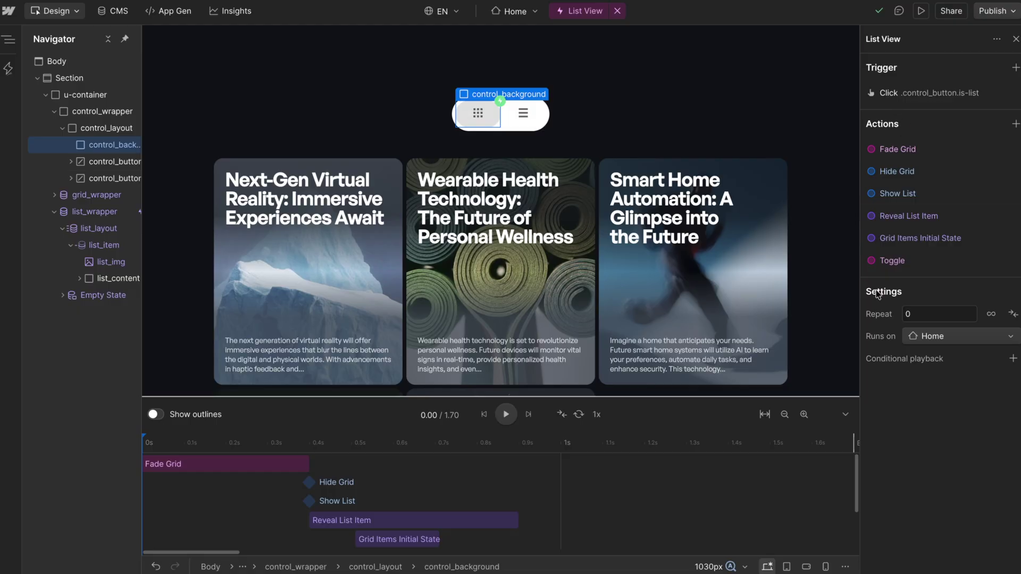
pyautogui.click(1015, 39)
pyautogui.click(910, 60)
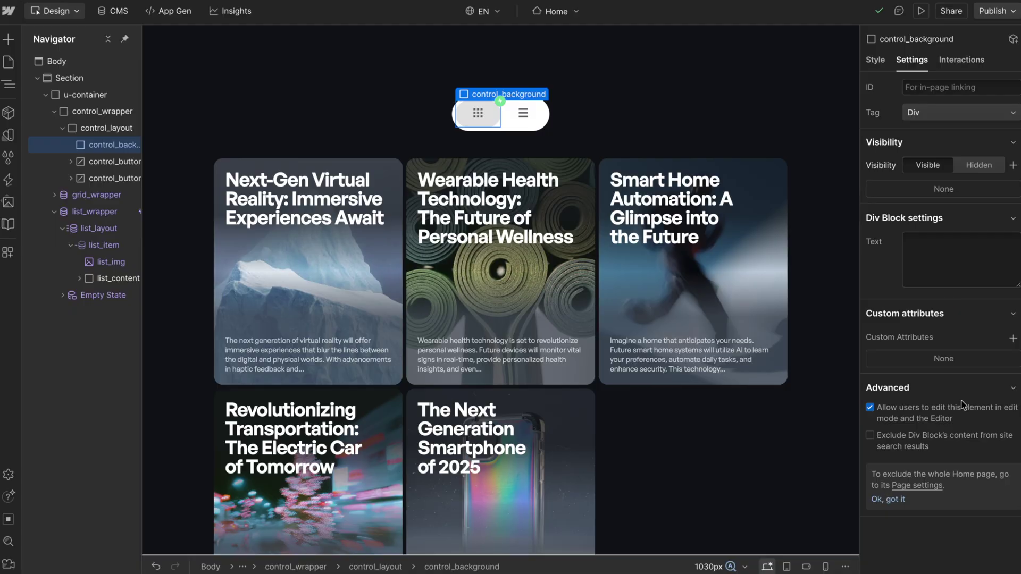
pyautogui.click(88, 161)
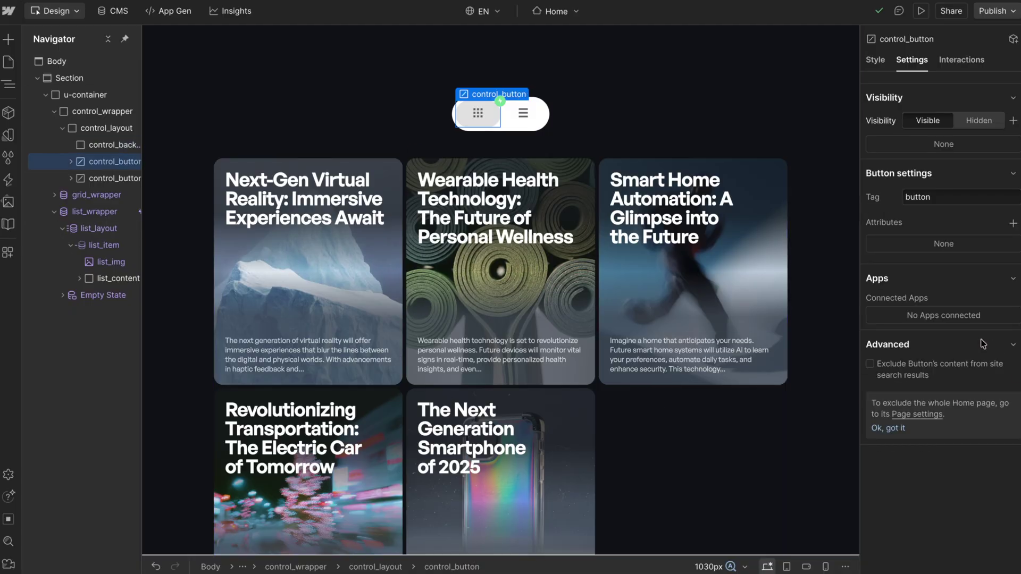
pyautogui.click(1012, 223)
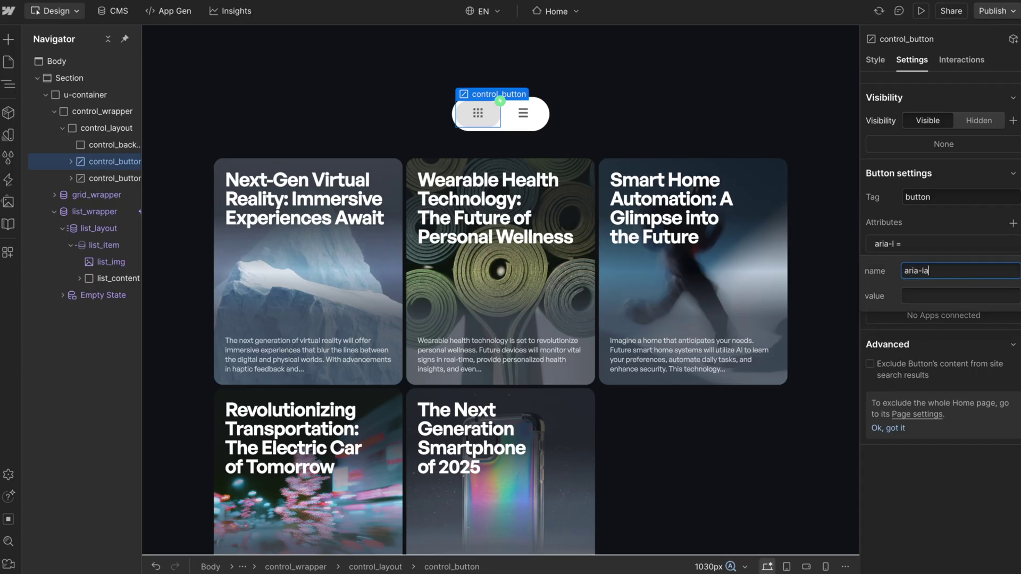
pyautogui.click(960, 296)
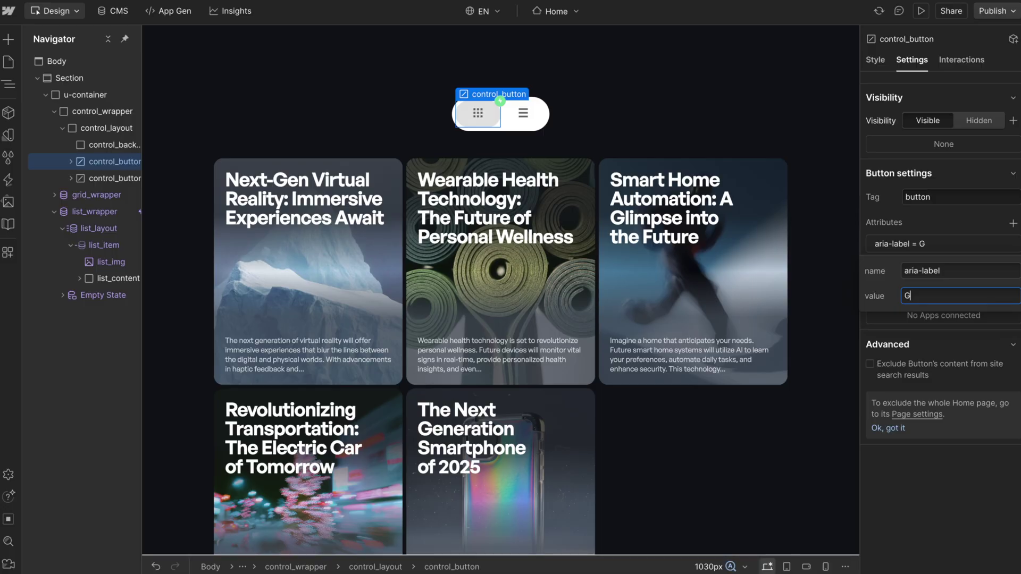
pyautogui.write('Grid view')
pyautogui.press('Return')
# - Give the list control_button an aria-label attribute with the value List view
pyautogui.click(106, 178)
pyautogui.click(1012, 224)
pyautogui.write('a')
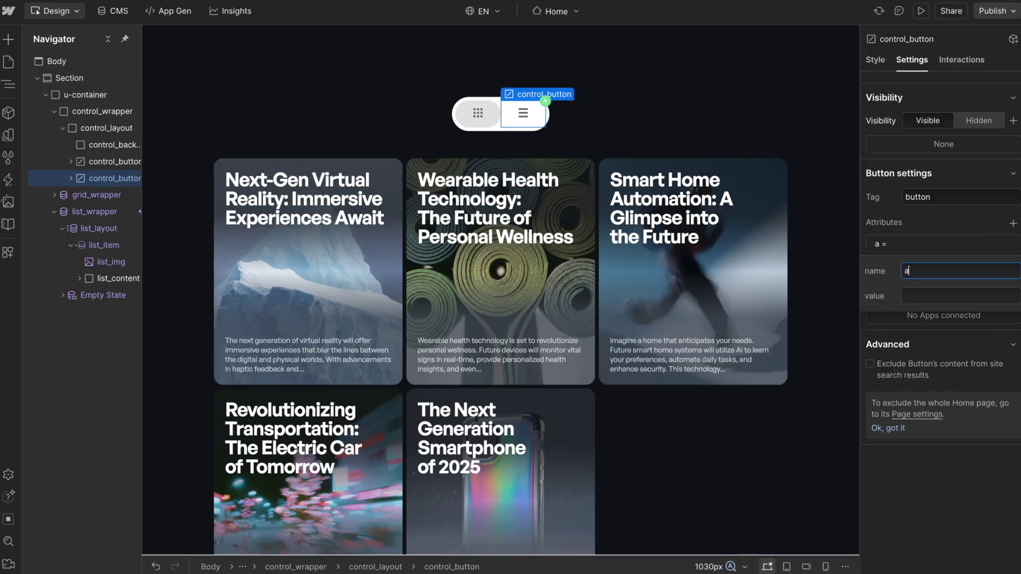
pyautogui.write('ria-label')
pyautogui.click(953, 284)
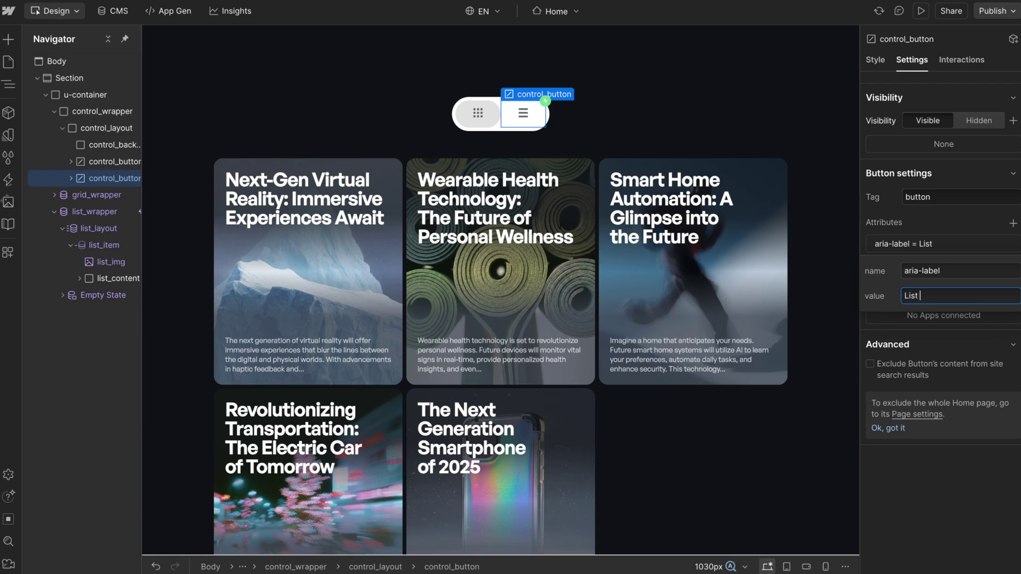
pyautogui.write('w')
pyautogui.press('Return')
# - Add an aria-pressed attribute with the value true to the grid control_button
pyautogui.click(477, 113)
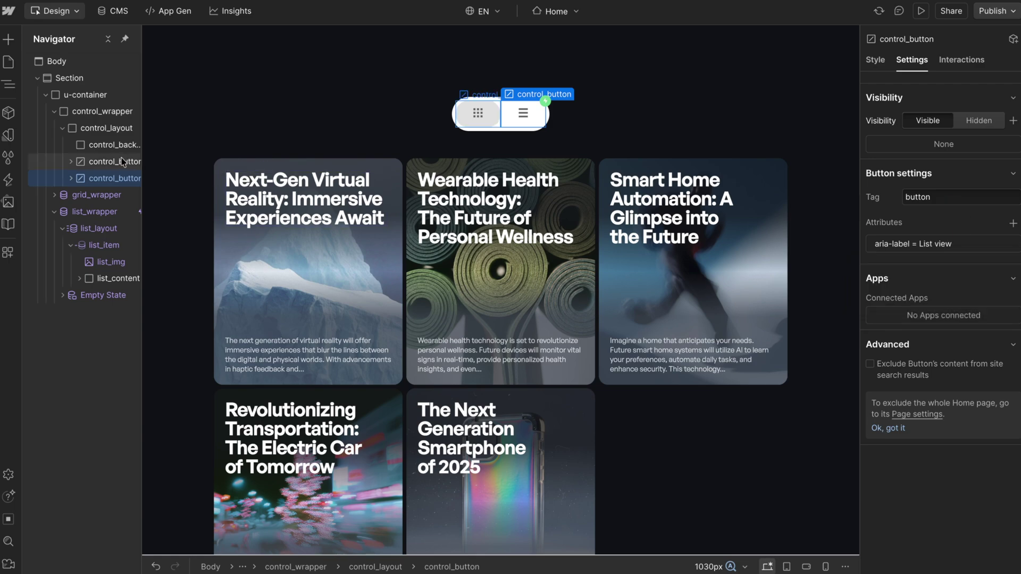
pyautogui.click(1013, 222)
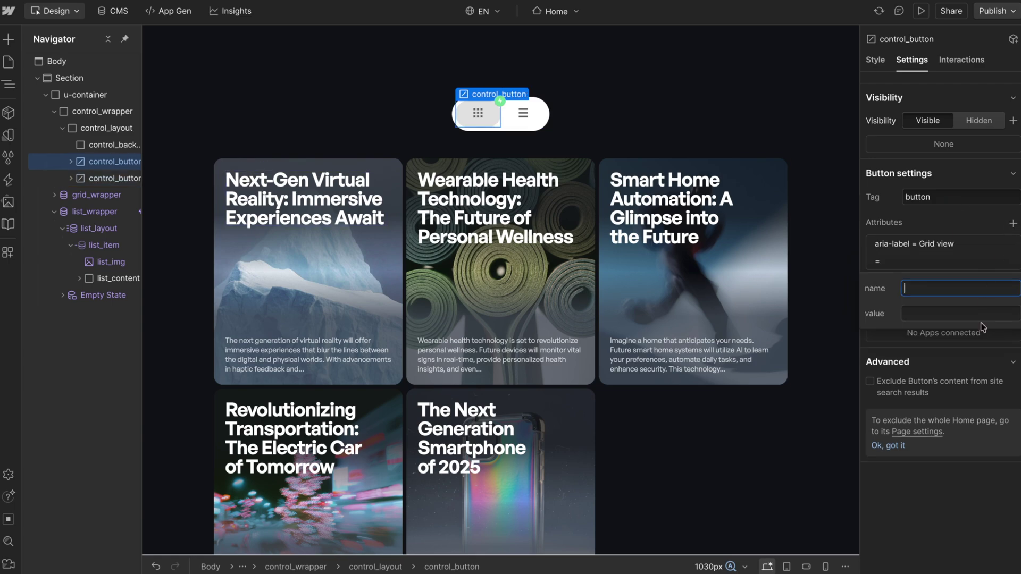
pyautogui.write('aria-pressed')
pyautogui.click(944, 308)
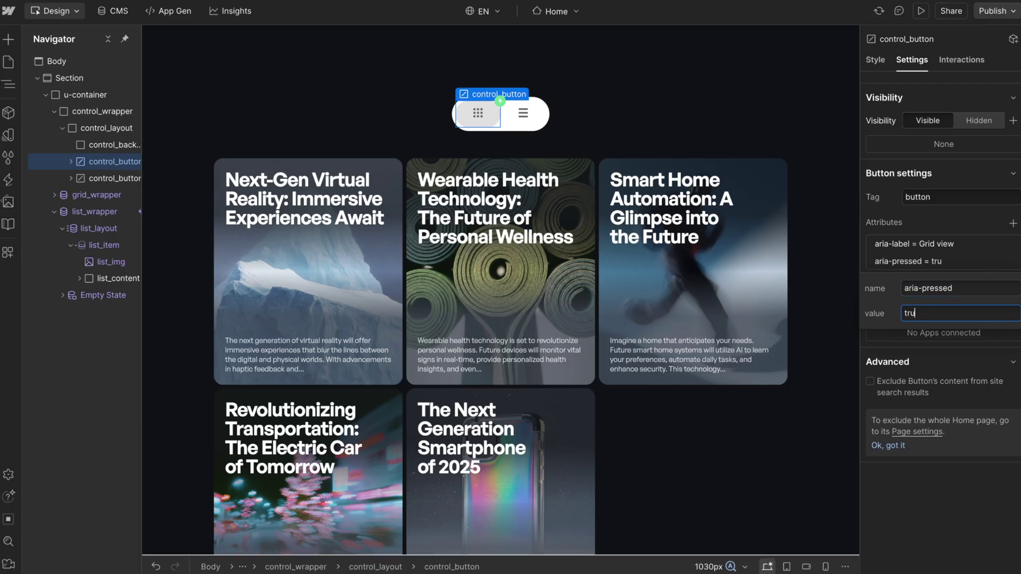
pyautogui.press('Return')
# - Add an aria-pressed attribute with the value false to the list control_button, and reselect the grid button
pyautogui.click(524, 113)
pyautogui.click(1013, 223)
pyautogui.write('aria-pressed')
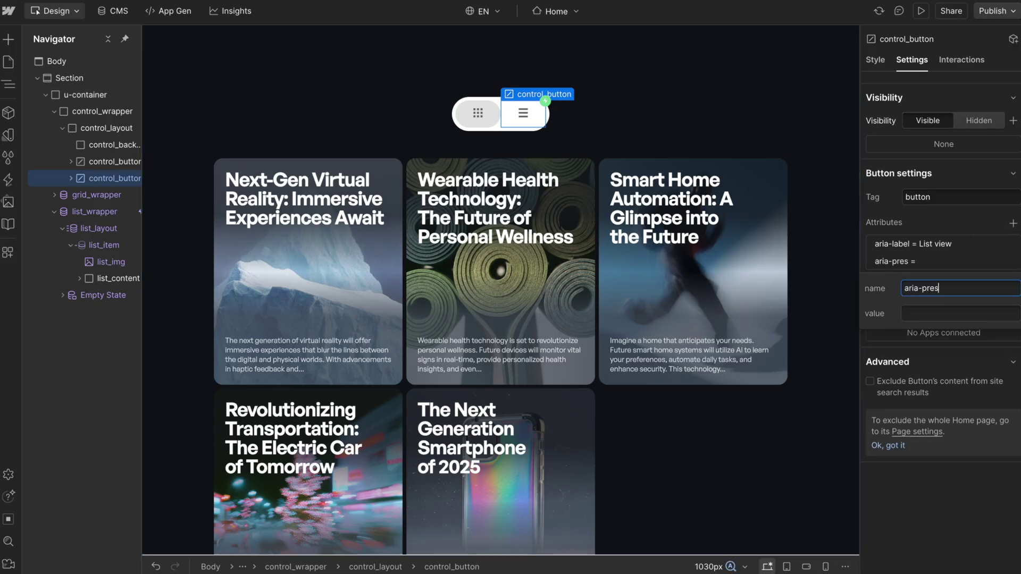
pyautogui.click(943, 313)
pyautogui.write('false')
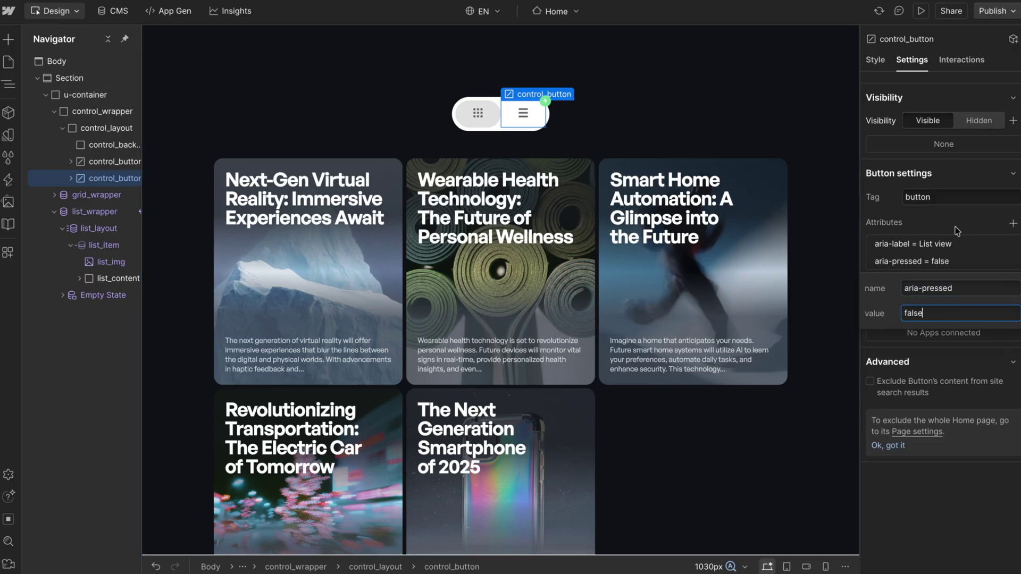
pyautogui.press('Return')
pyautogui.click(478, 112)
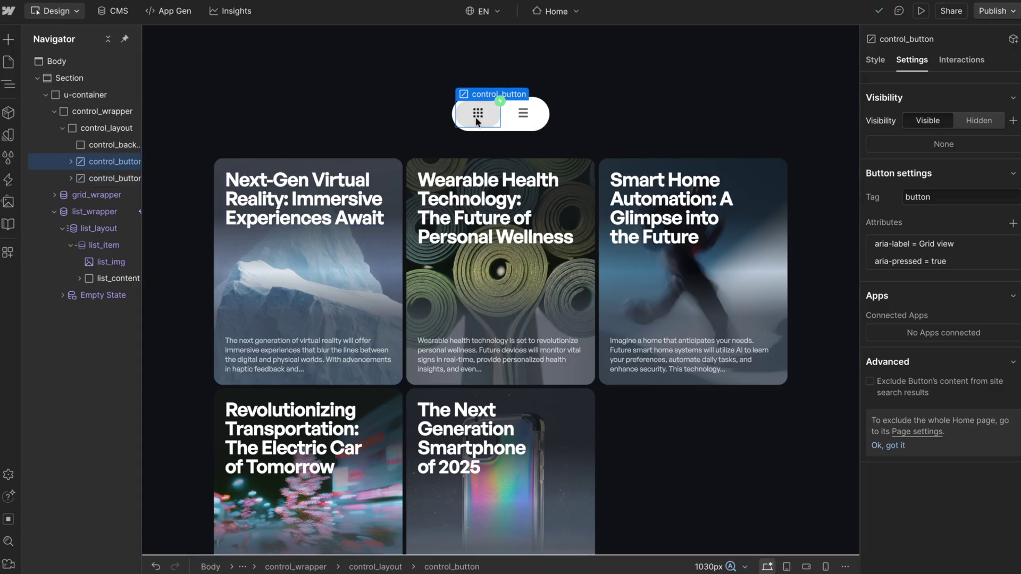
# - Check the aria-label and aria-pressed attributes on the list and grid control_buttons
pyautogui.click(520, 114)
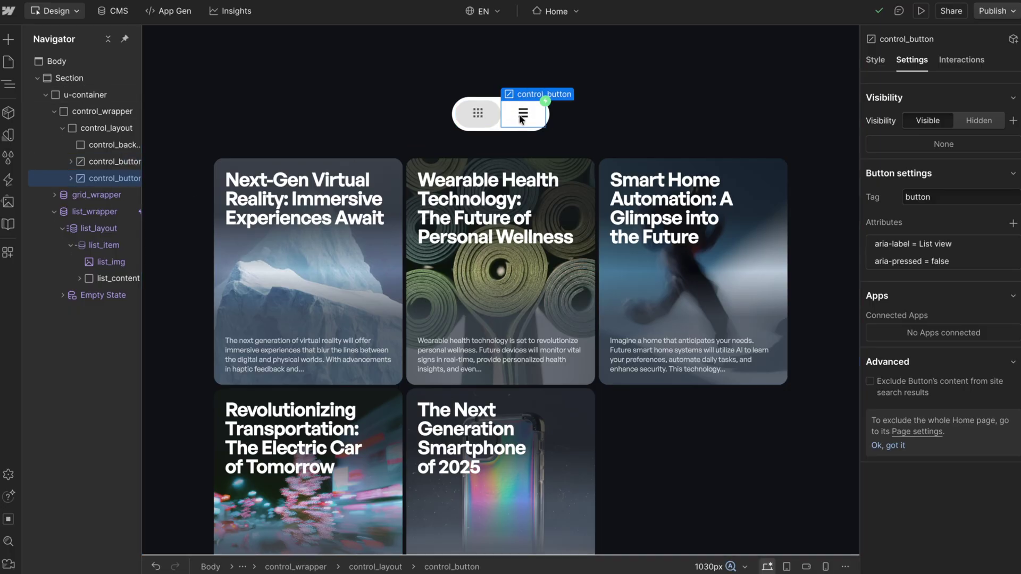
pyautogui.click(945, 261)
pyautogui.press('Tab')
pyautogui.click(942, 364)
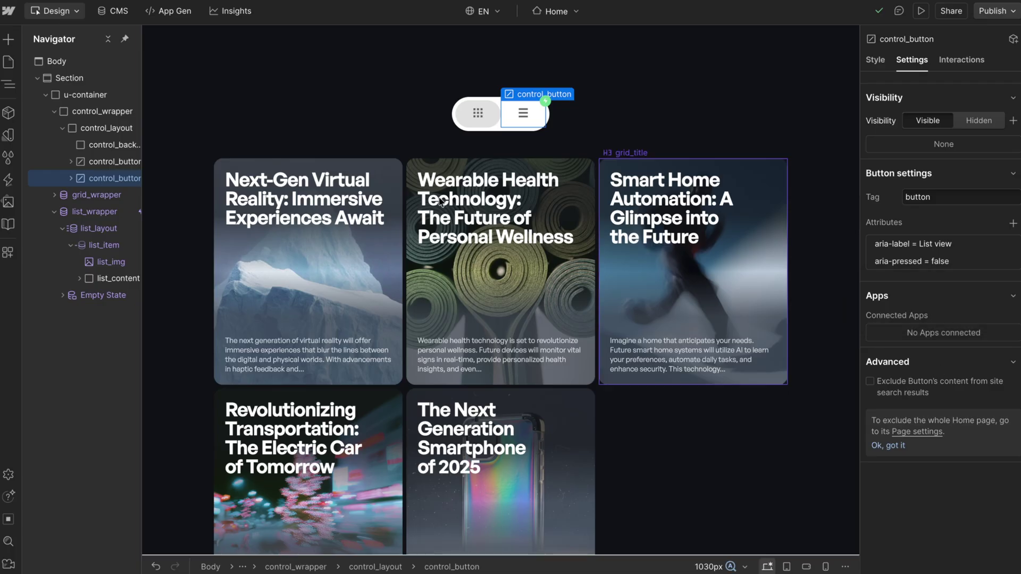
pyautogui.click(112, 161)
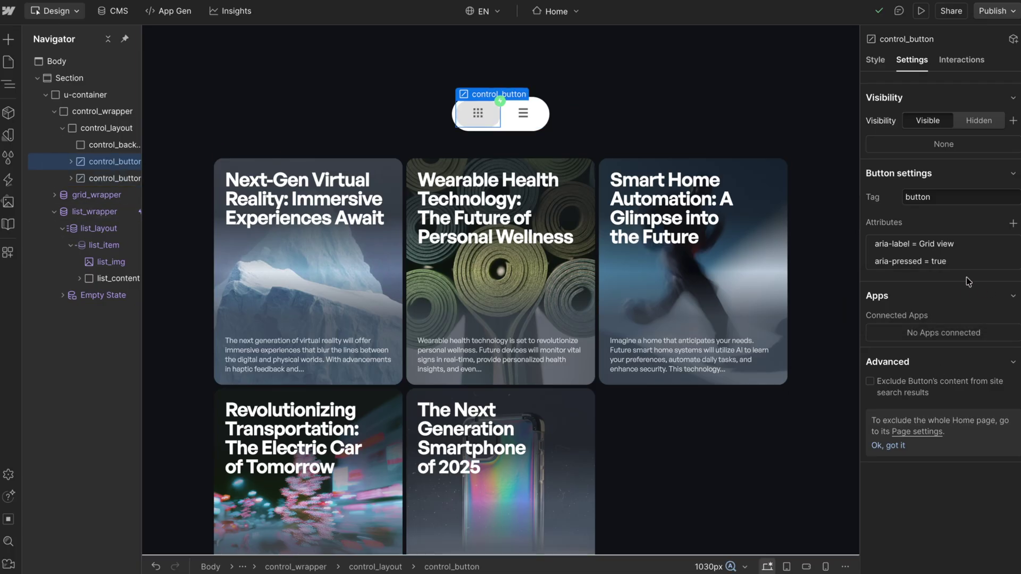
pyautogui.click(945, 262)
pyautogui.doubleClick(909, 313)
pyautogui.click(958, 232)
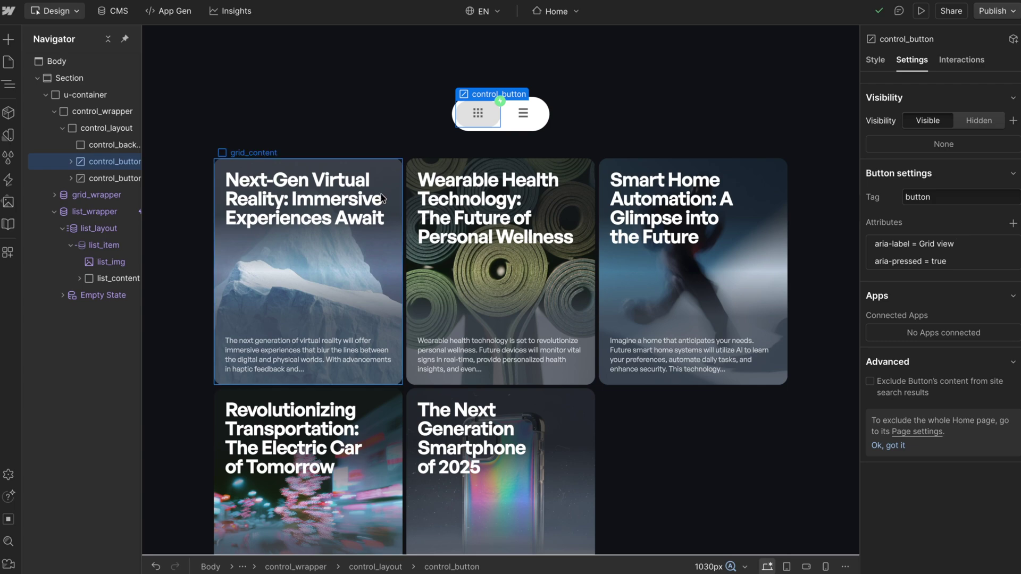
pyautogui.click(529, 116)
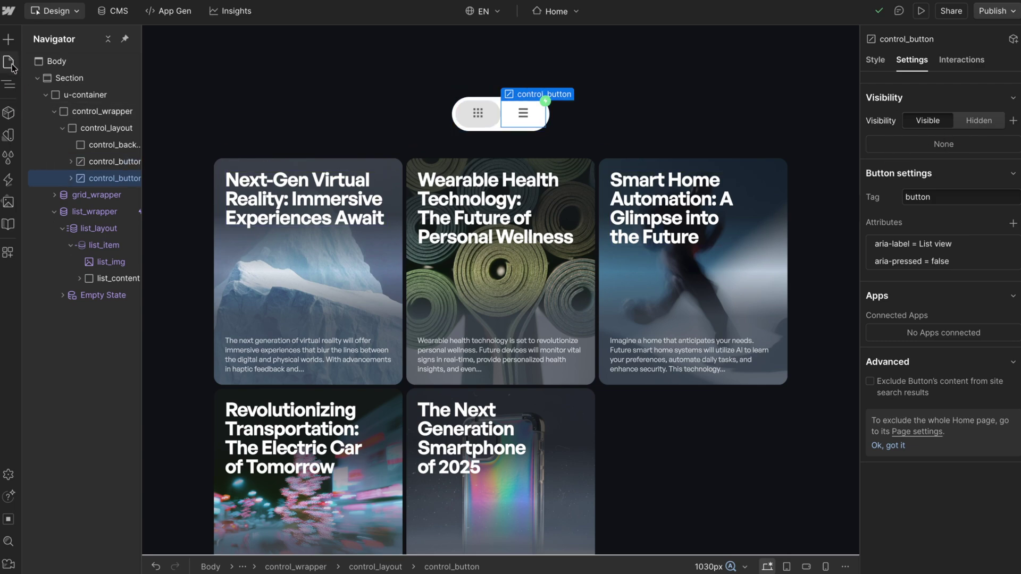
# - Open the Home page's Before </body> tag code and examine the gridButton and listButton selector lines
pyautogui.click(8, 64)
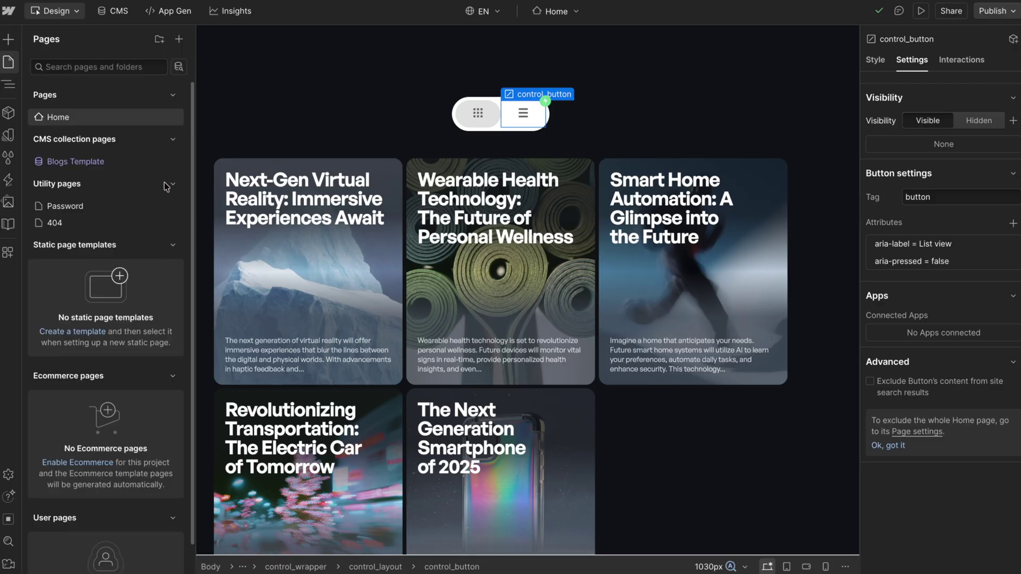
pyautogui.click(175, 116)
pyautogui.scroll(-10, 425, 335)
pyautogui.scroll(-5, 426, 335)
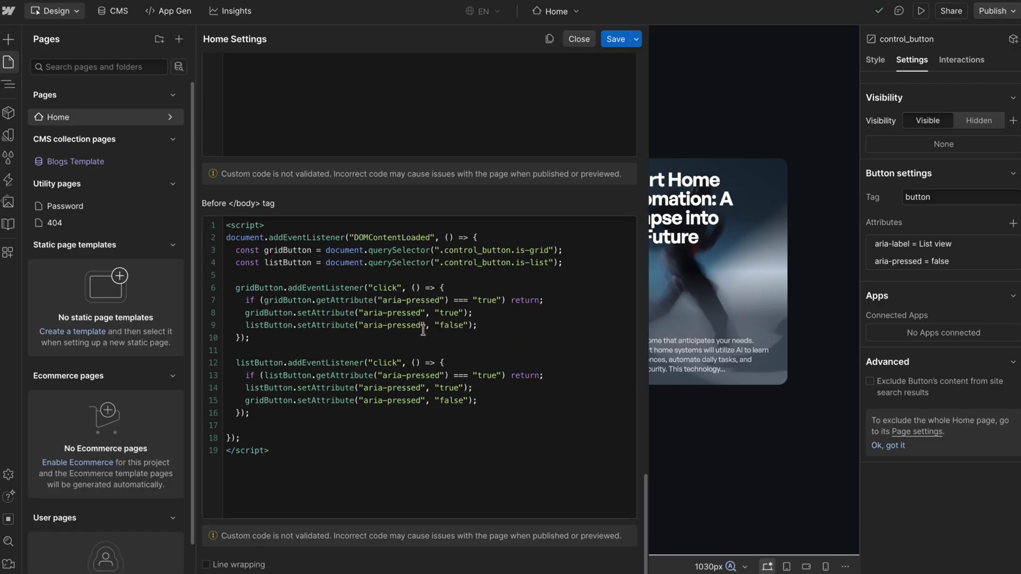
pyautogui.moveTo(265, 250); pyautogui.dragTo(547, 252)
pyautogui.moveTo(478, 250); pyautogui.dragTo(550, 253)
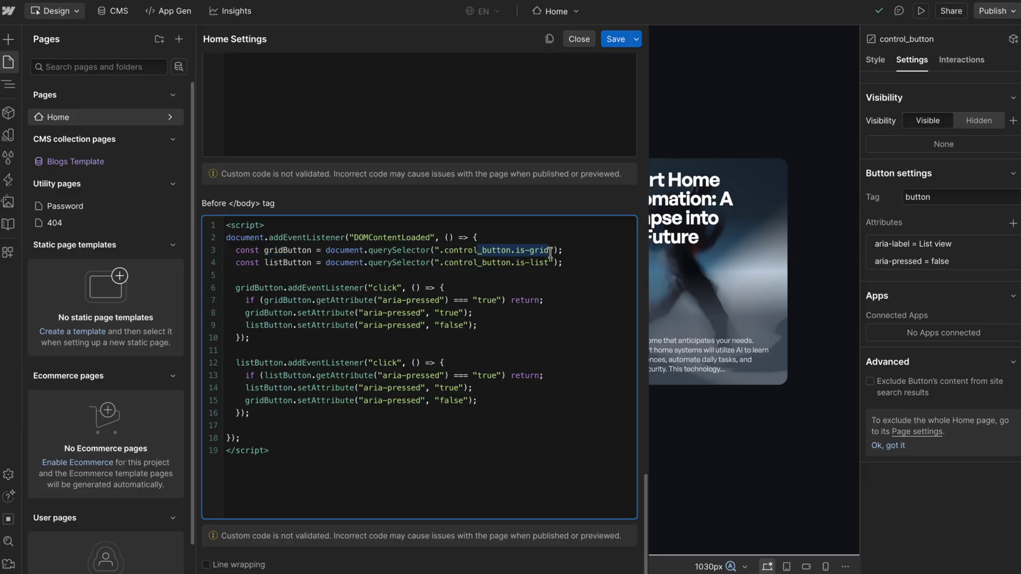
pyautogui.moveTo(261, 263); pyautogui.dragTo(312, 263)
pyautogui.moveTo(459, 262); pyautogui.dragTo(542, 265)
pyautogui.click(542, 266)
# - Examine the click listeners for both buttons and the aria-pressed setAttribute lines inside them
pyautogui.moveTo(236, 287); pyautogui.dragTo(444, 288)
pyautogui.click(444, 287)
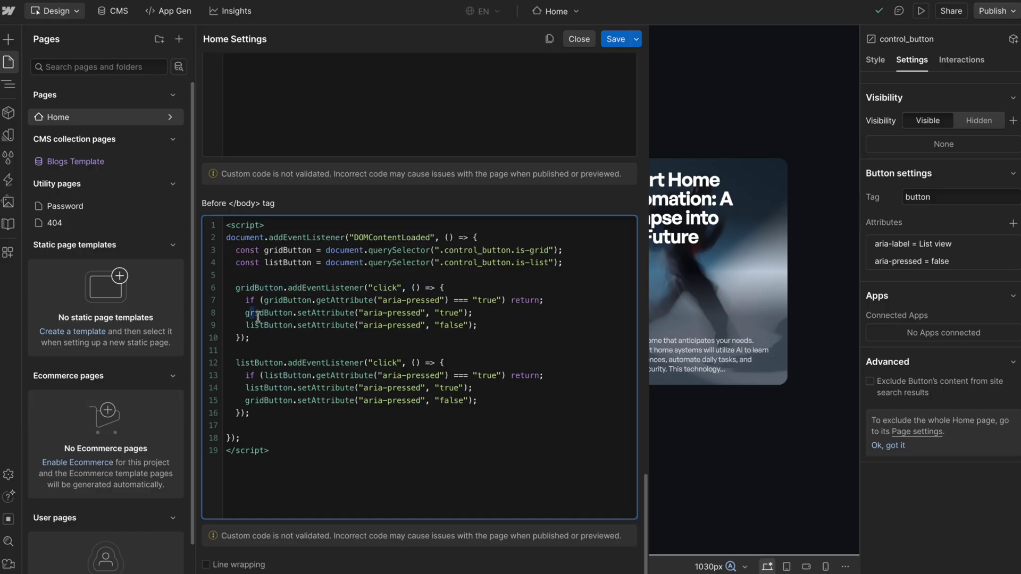
pyautogui.moveTo(254, 315); pyautogui.dragTo(470, 313)
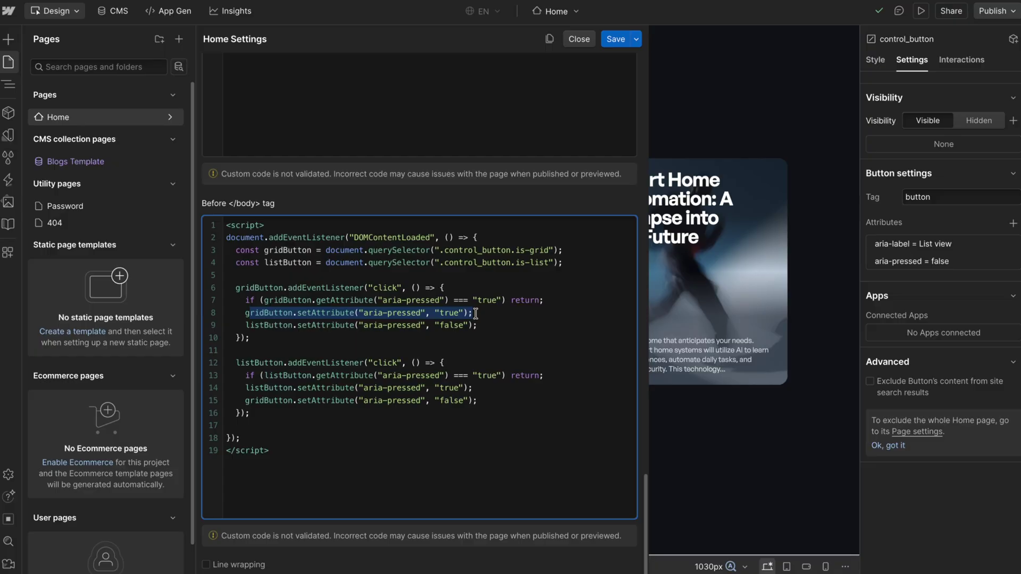
pyautogui.moveTo(245, 325); pyautogui.dragTo(481, 325)
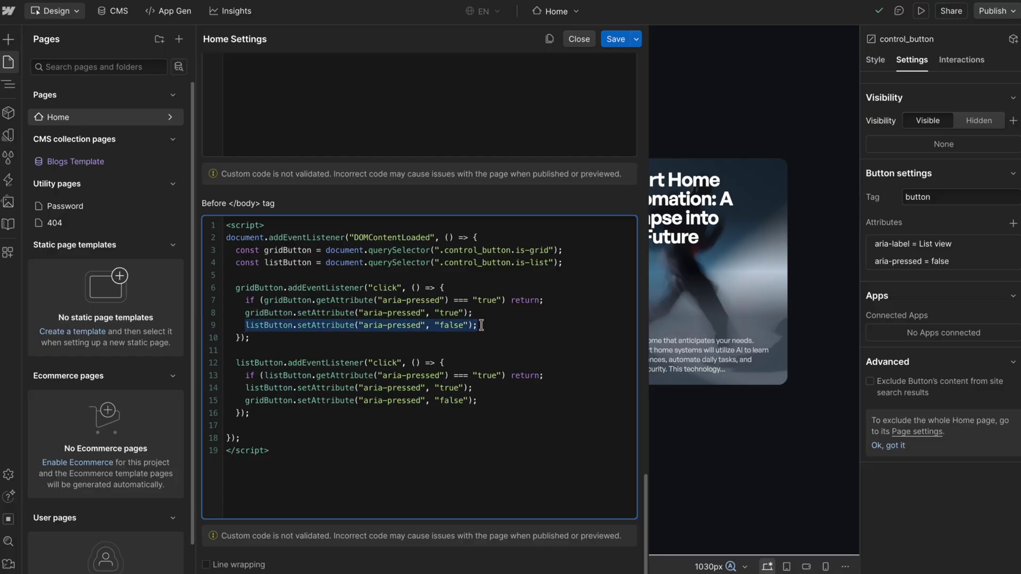
pyautogui.moveTo(237, 362); pyautogui.dragTo(425, 363)
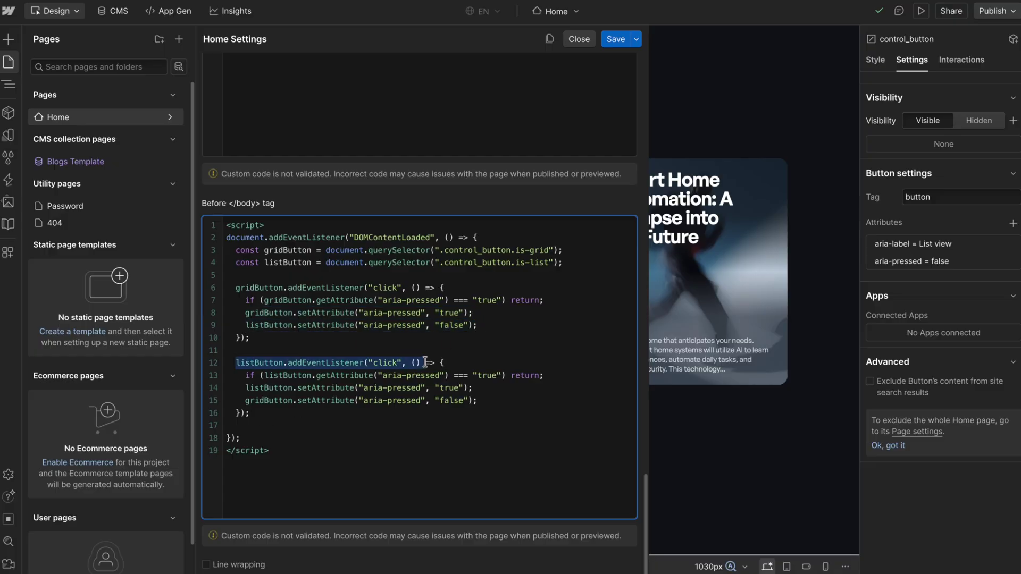
pyautogui.moveTo(258, 390); pyautogui.dragTo(460, 388)
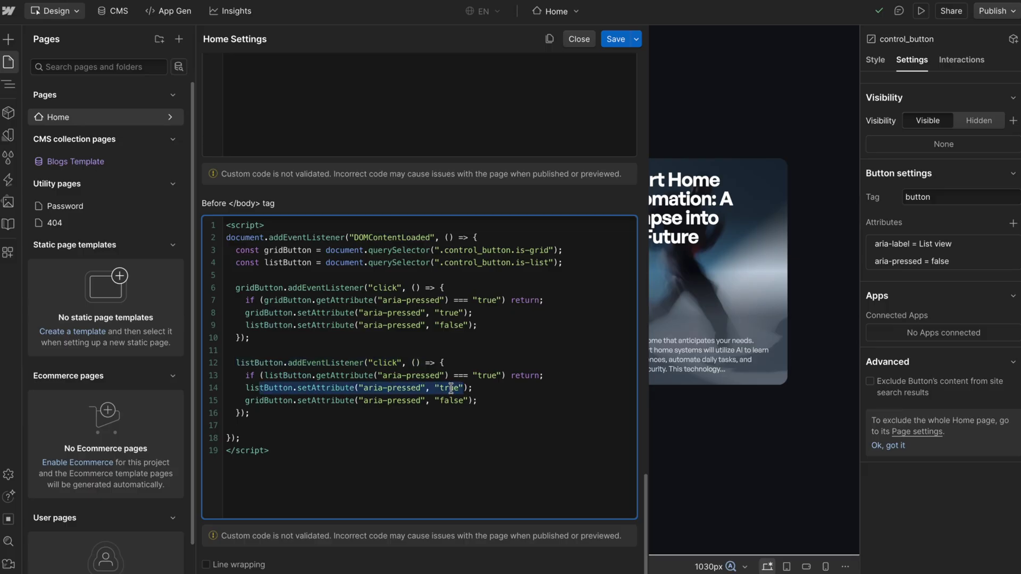
pyautogui.moveTo(265, 404); pyautogui.dragTo(484, 401)
pyautogui.click(481, 401)
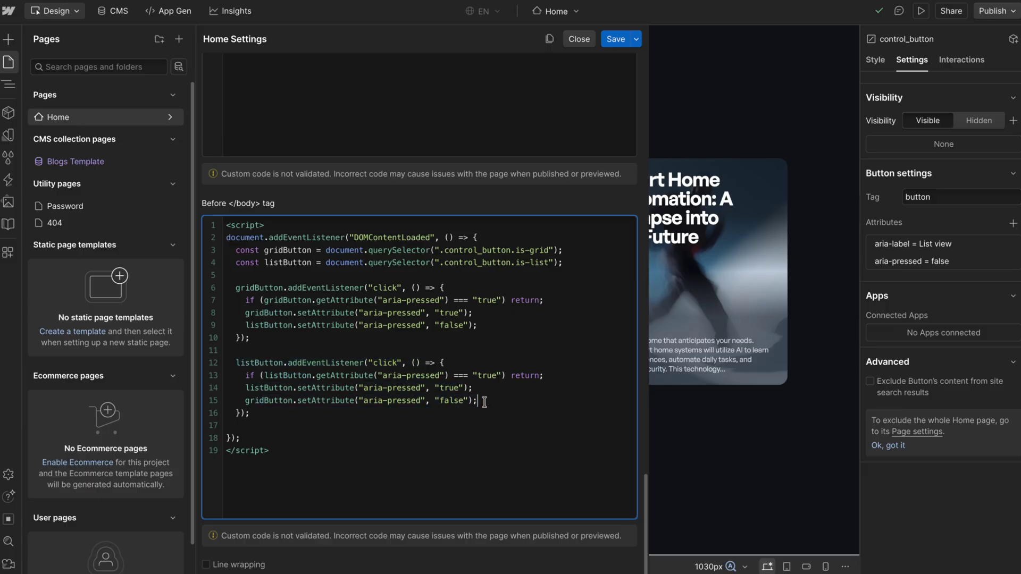
# - Review the early-return check in the gridButton click listener and save the Home page settings
pyautogui.moveTo(259, 302); pyautogui.dragTo(530, 299)
pyautogui.click(530, 299)
pyautogui.moveTo(255, 287); pyautogui.dragTo(434, 288)
pyautogui.moveTo(246, 302); pyautogui.dragTo(556, 301)
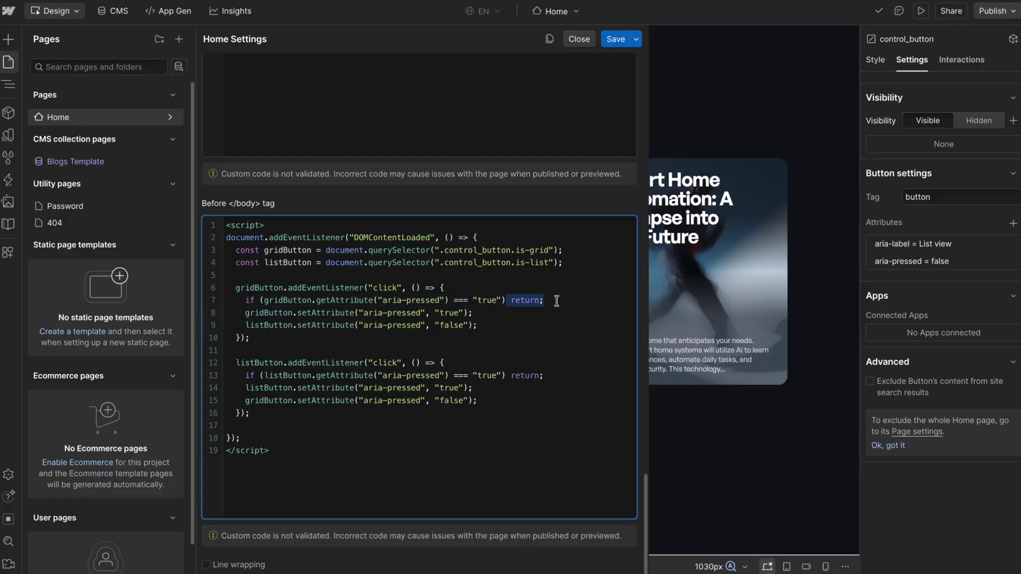
pyautogui.moveTo(246, 313); pyautogui.dragTo(478, 326)
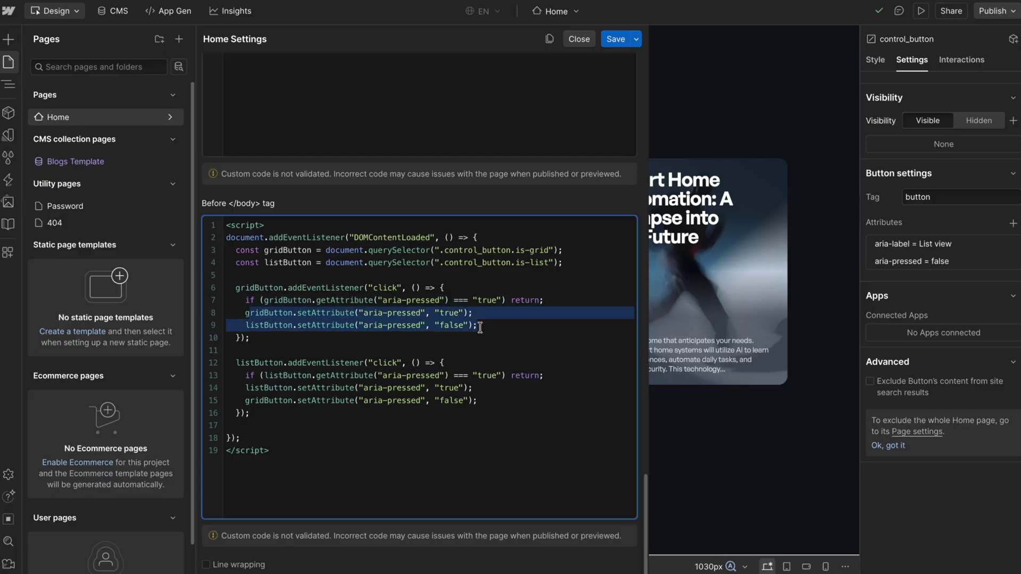
pyautogui.click(482, 327)
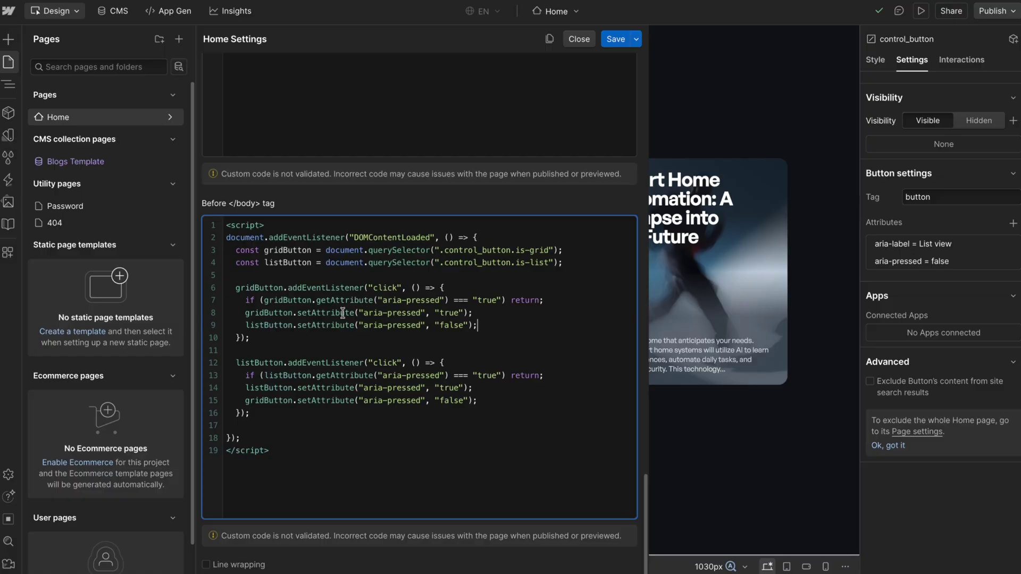
pyautogui.moveTo(246, 313); pyautogui.dragTo(478, 325)
pyautogui.click(485, 321)
pyautogui.moveTo(278, 292); pyautogui.dragTo(530, 301)
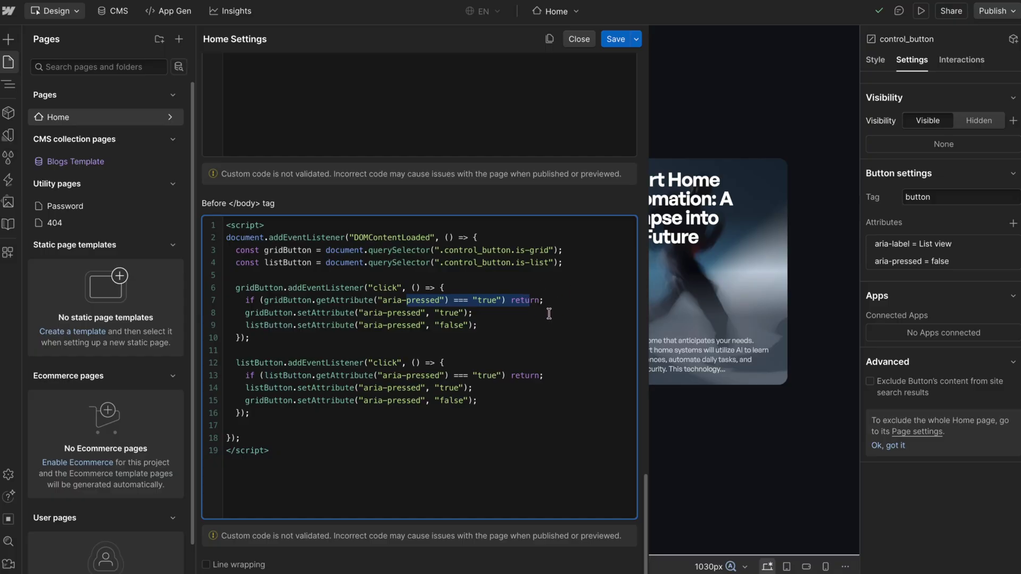
pyautogui.click(509, 327)
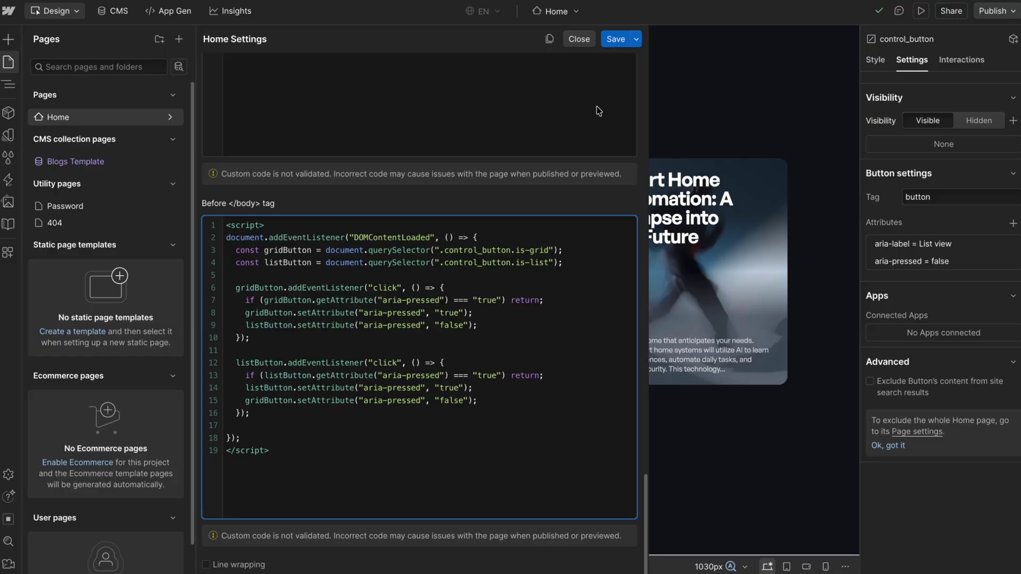
pyautogui.click(615, 40)
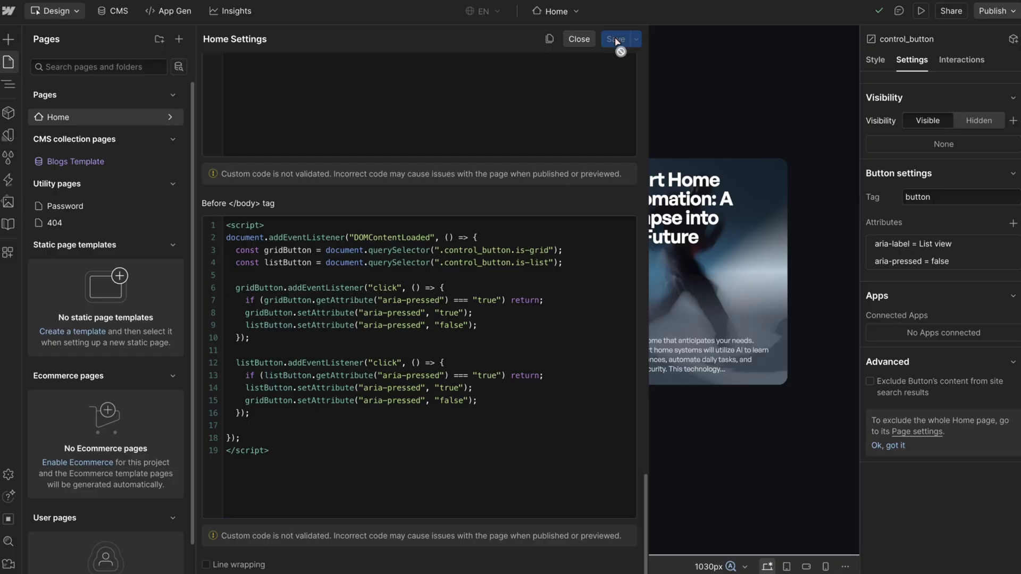
# - Replace the Grid View interaction's click trigger with a custom event named grid-view
pyautogui.click(8, 135)
pyautogui.click(7, 156)
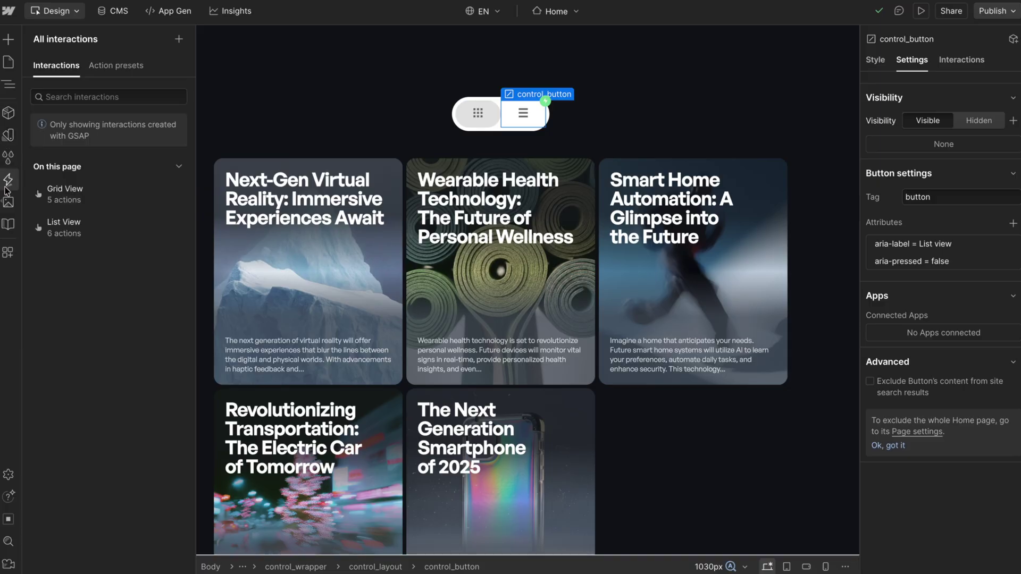
pyautogui.click(65, 194)
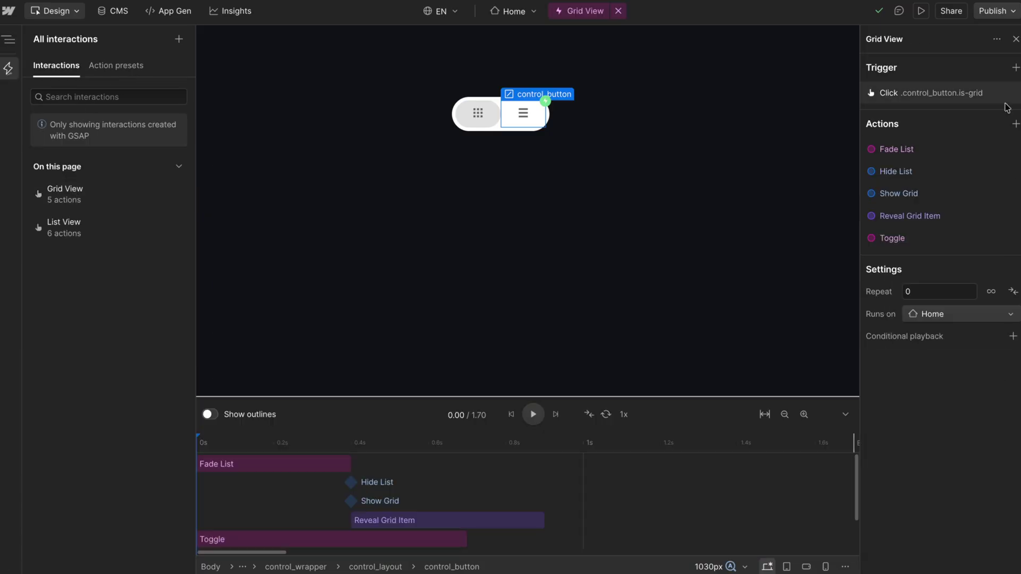
pyautogui.click(943, 94)
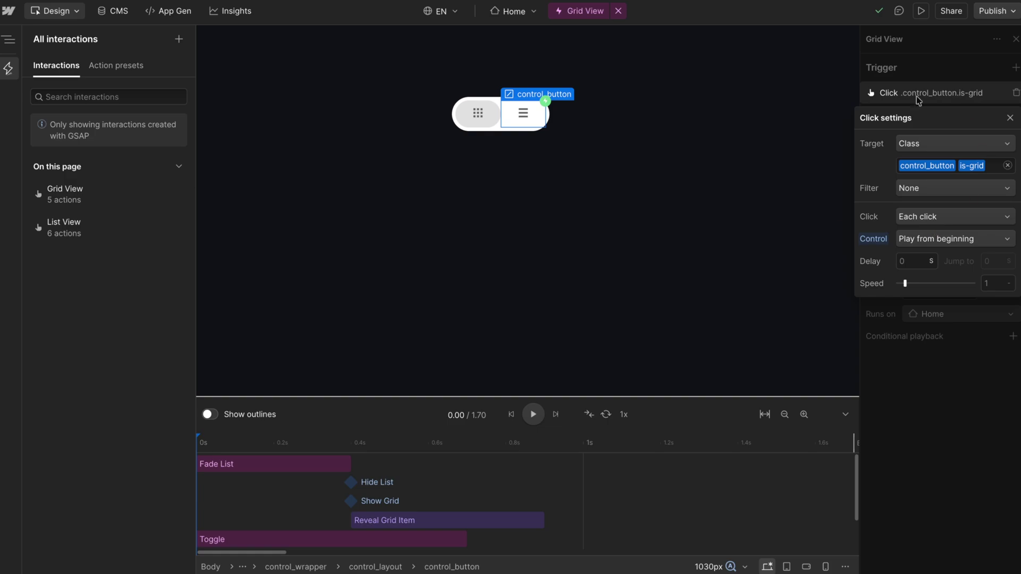
pyautogui.click(962, 91)
pyautogui.click(1015, 68)
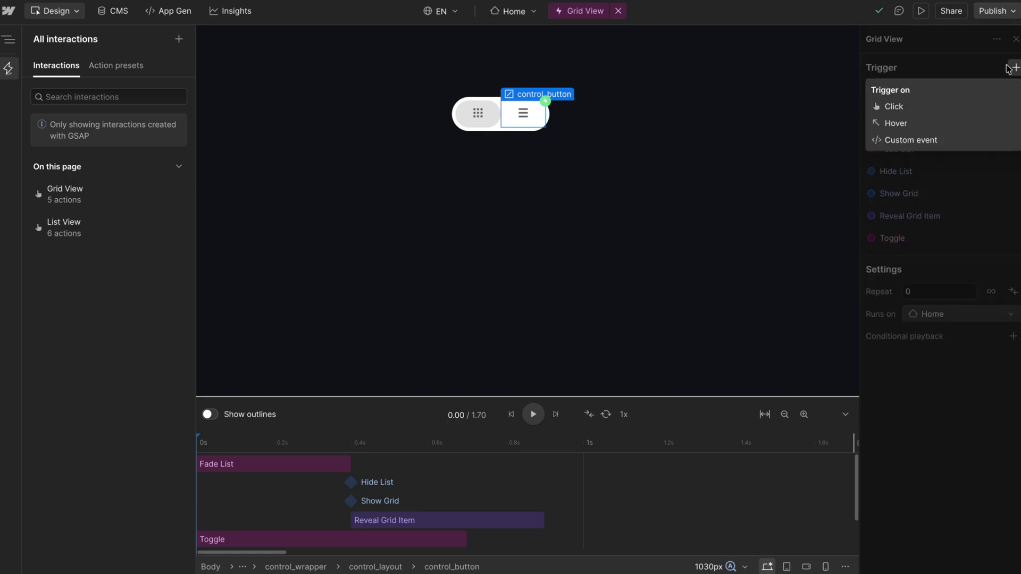
pyautogui.click(913, 140)
pyautogui.click(1015, 94)
pyautogui.click(921, 97)
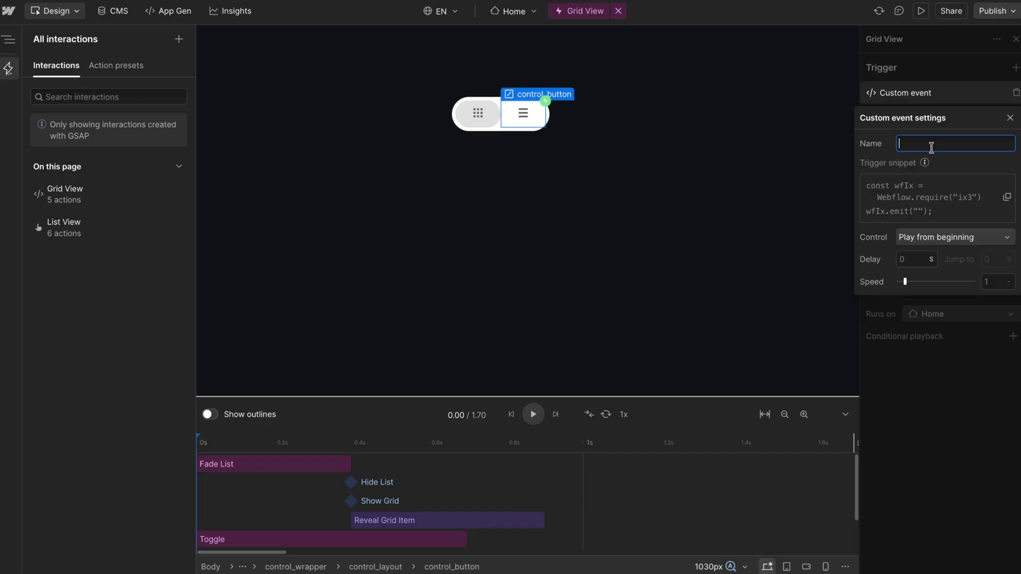
pyautogui.write('grid-view')
pyautogui.click(959, 74)
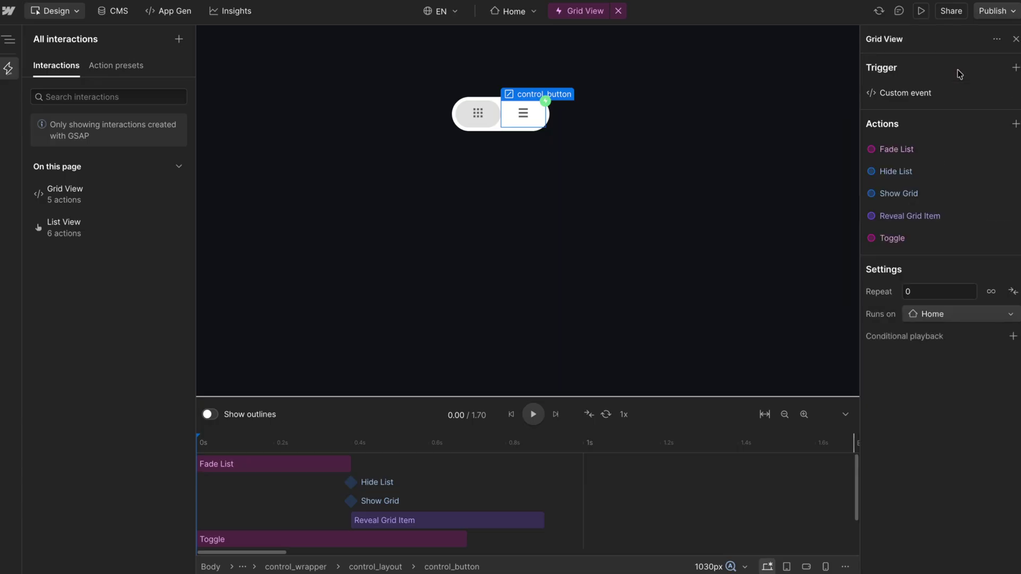
# - Replace the List View interaction's click trigger with a custom event named list-view
pyautogui.click(95, 229)
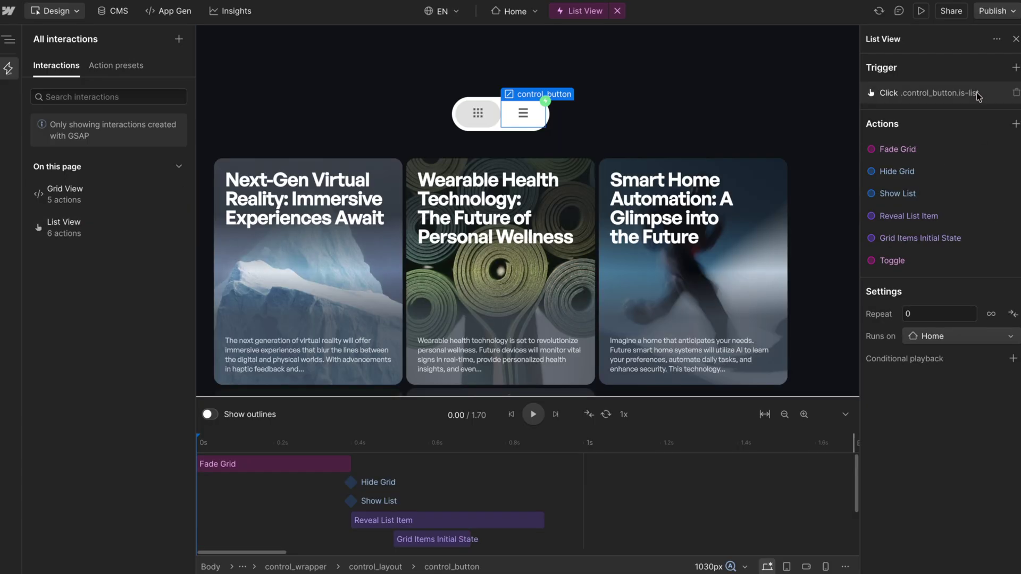
pyautogui.click(1016, 67)
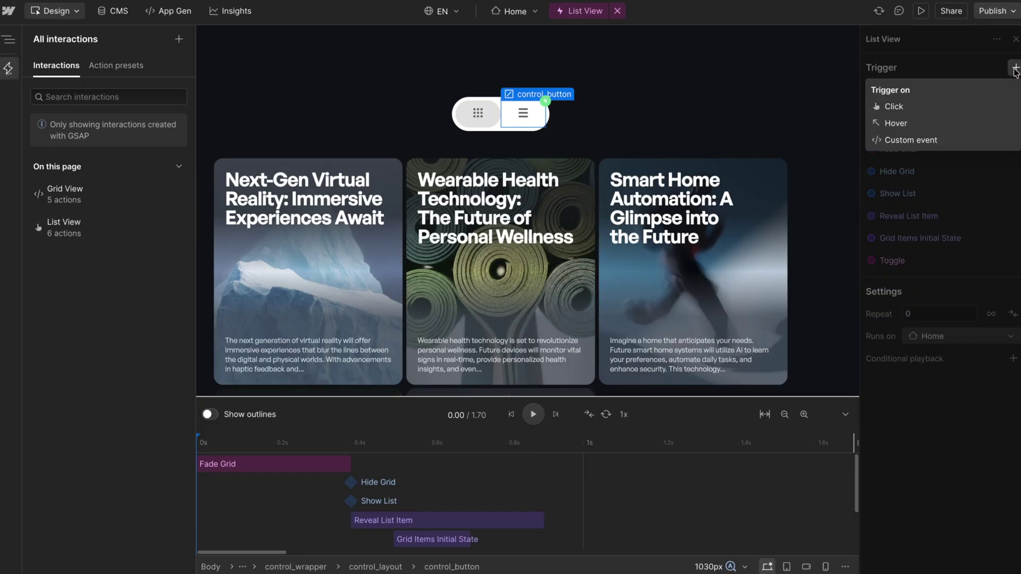
pyautogui.click(936, 145)
pyautogui.click(920, 116)
pyautogui.write('list-view')
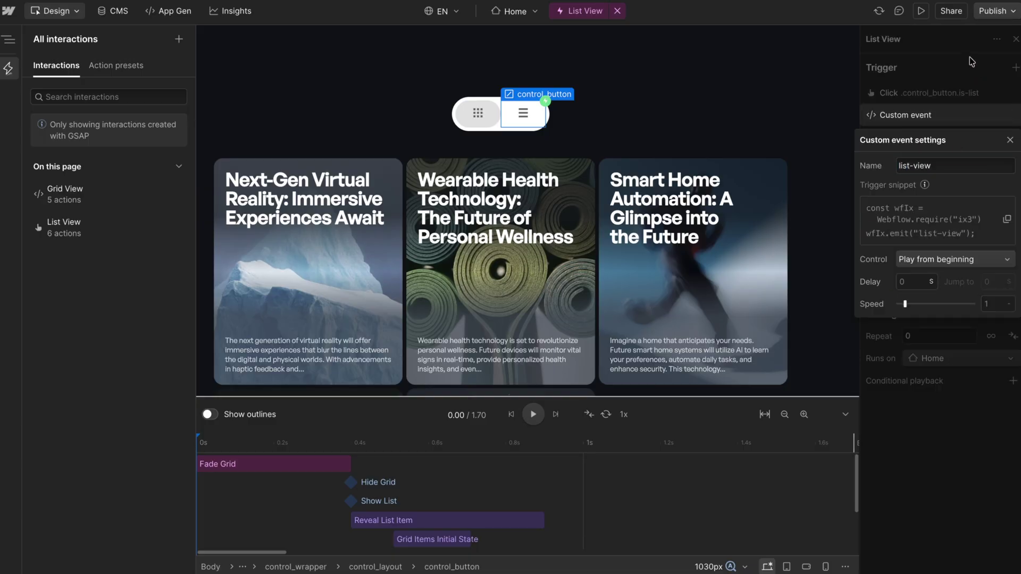
pyautogui.click(973, 62)
pyautogui.click(1015, 94)
# - Copy the trigger snippet of the list-view custom event and close the List View interaction
pyautogui.click(940, 99)
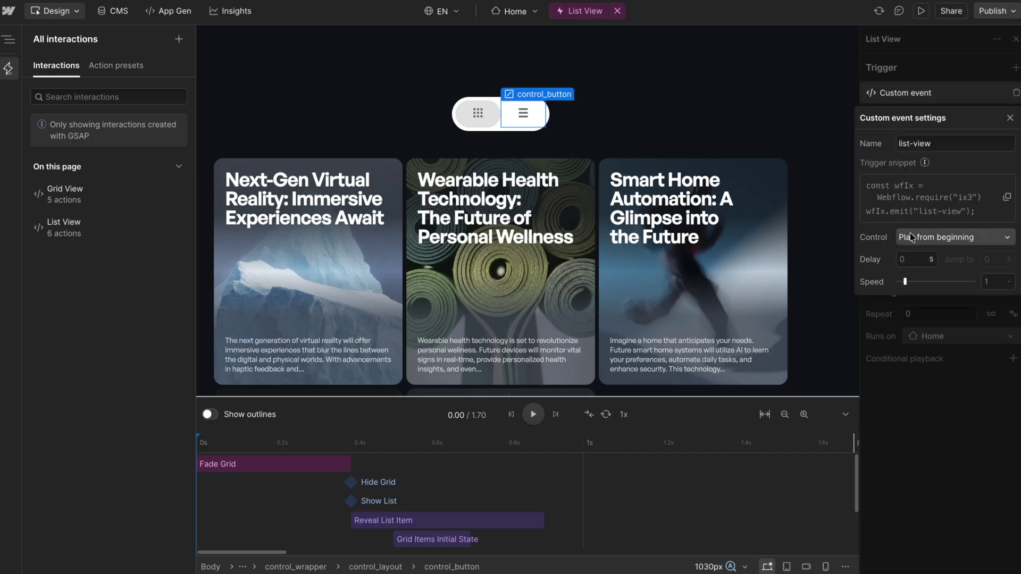
pyautogui.click(1007, 197)
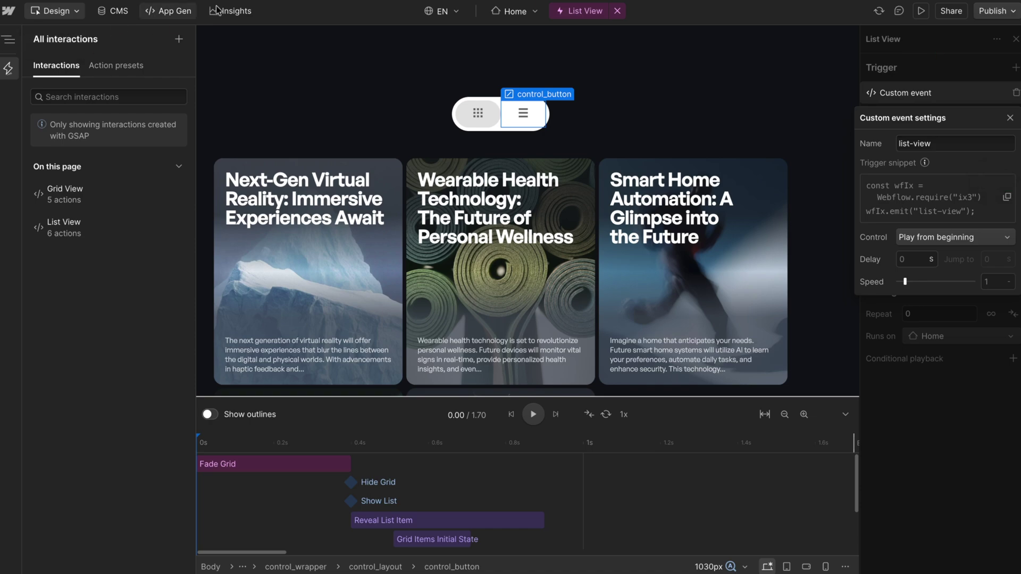
pyautogui.press('Escape')
pyautogui.press('Escape')
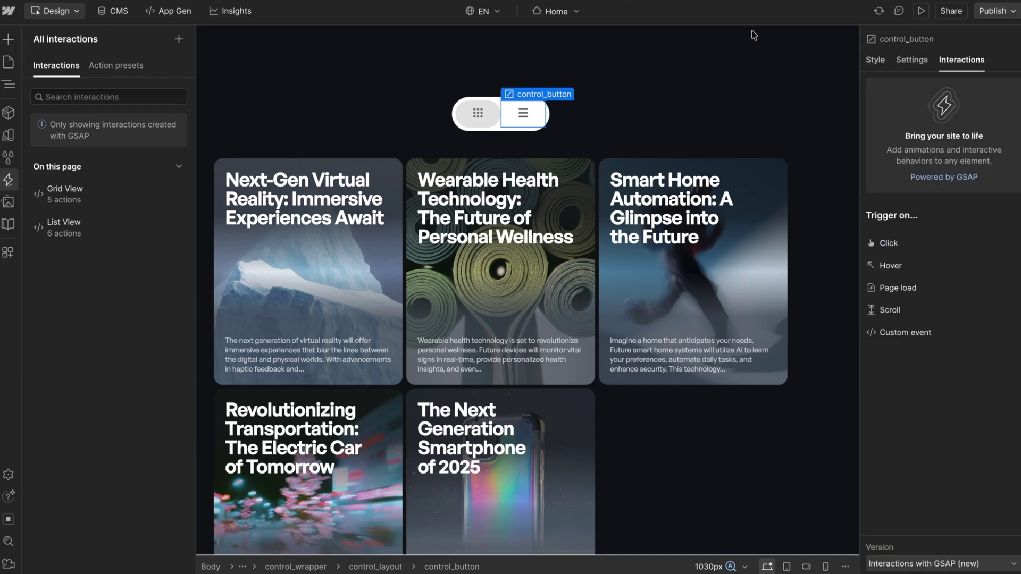
# - Paste the copied list-view snippet at the end of the listButton click listener in the Home page's before-body code, indented to match
pyautogui.click(8, 63)
pyautogui.click(170, 117)
pyautogui.scroll(-15, 387, 301)
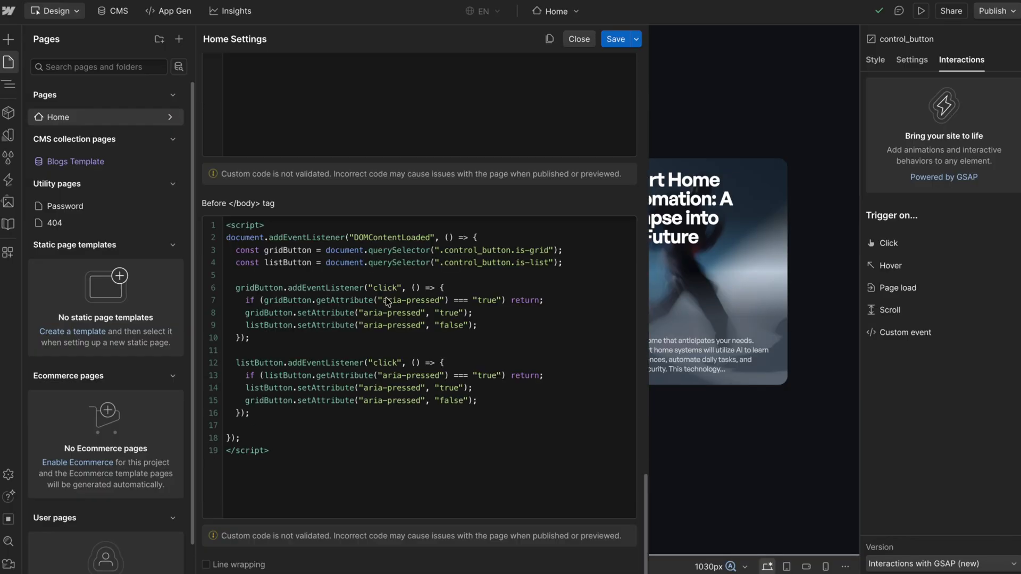
pyautogui.moveTo(239, 363); pyautogui.dragTo(411, 363)
pyautogui.click(411, 362)
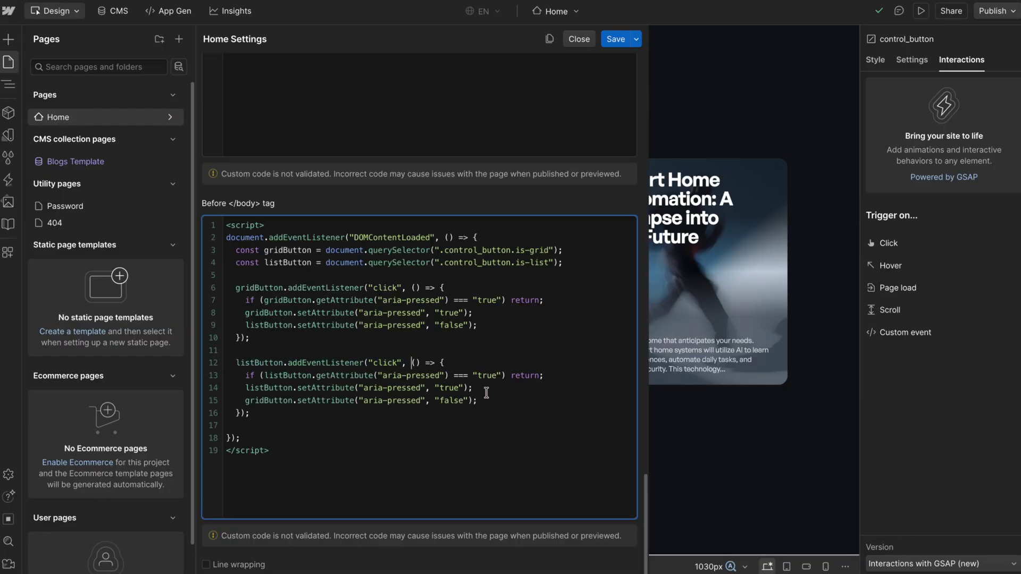
pyautogui.press('Return')
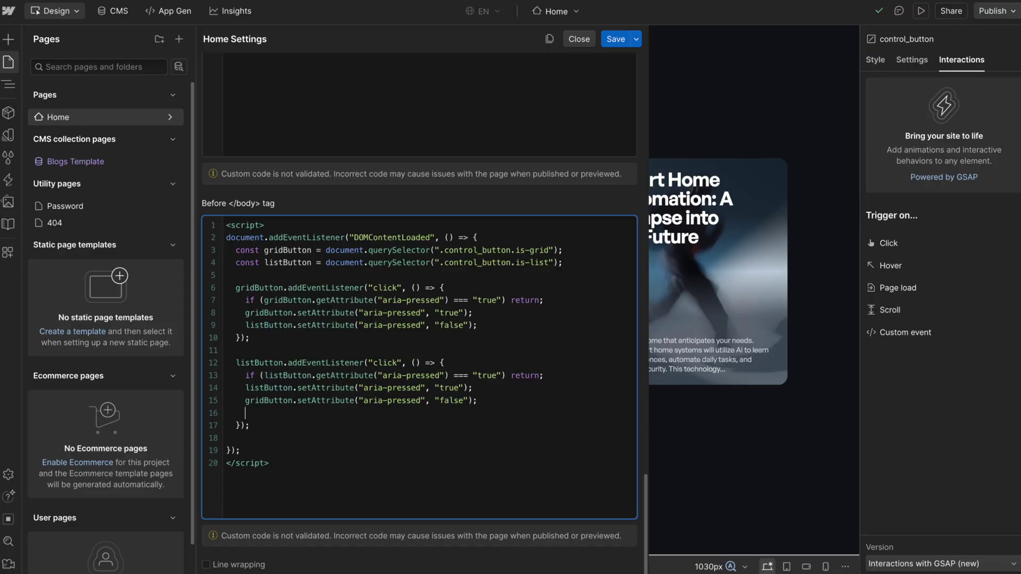
pyautogui.hotkey('ctrl', 'v')
pyautogui.click(226, 425)
pyautogui.press('Tab')
pyautogui.press('Tab')
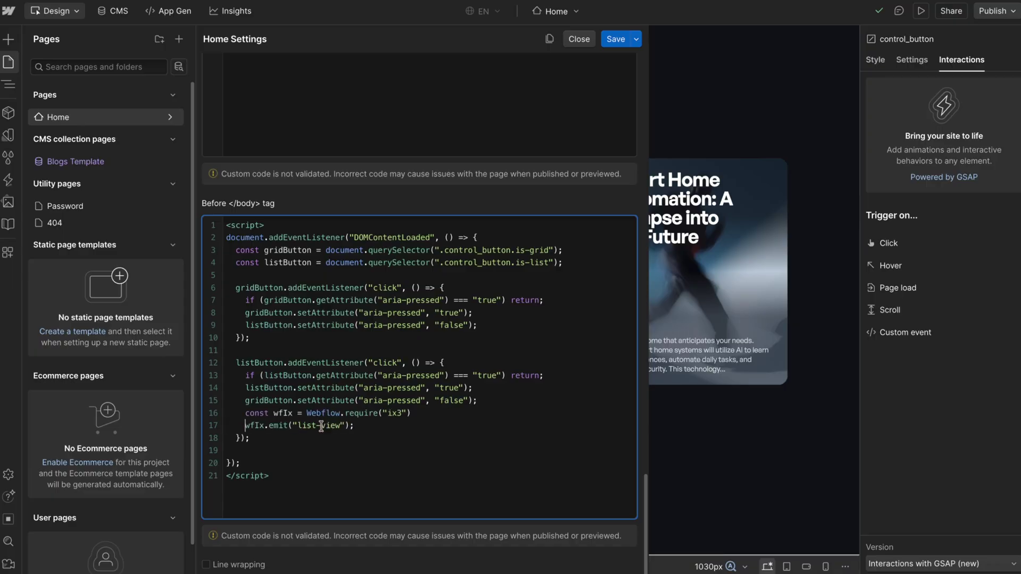
# - Review the list-view emit lines and the listButton early-return check, and save the Home page settings
pyautogui.moveTo(255, 414); pyautogui.dragTo(383, 426)
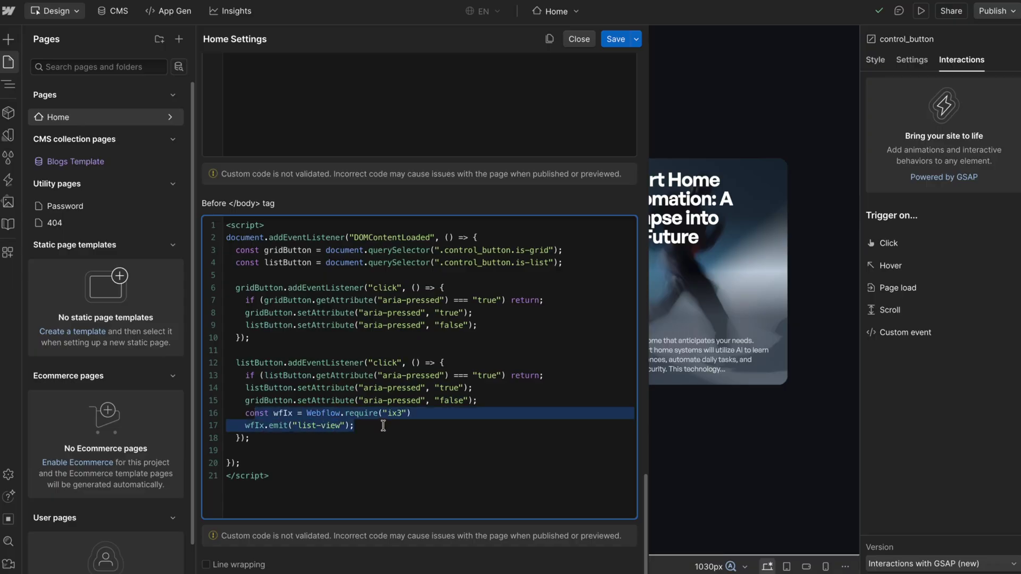
pyautogui.moveTo(325, 376); pyautogui.dragTo(542, 374)
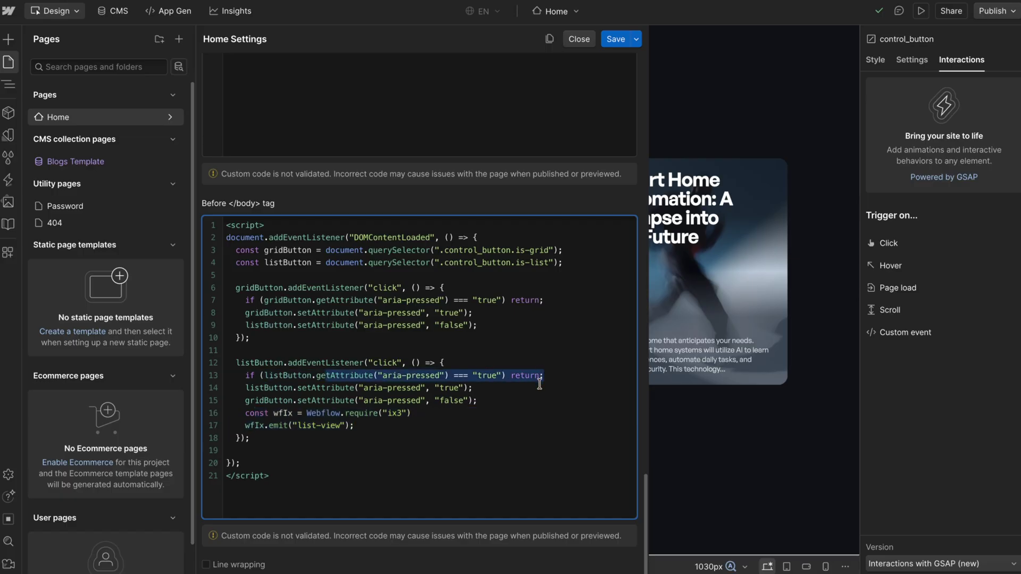
pyautogui.click(615, 39)
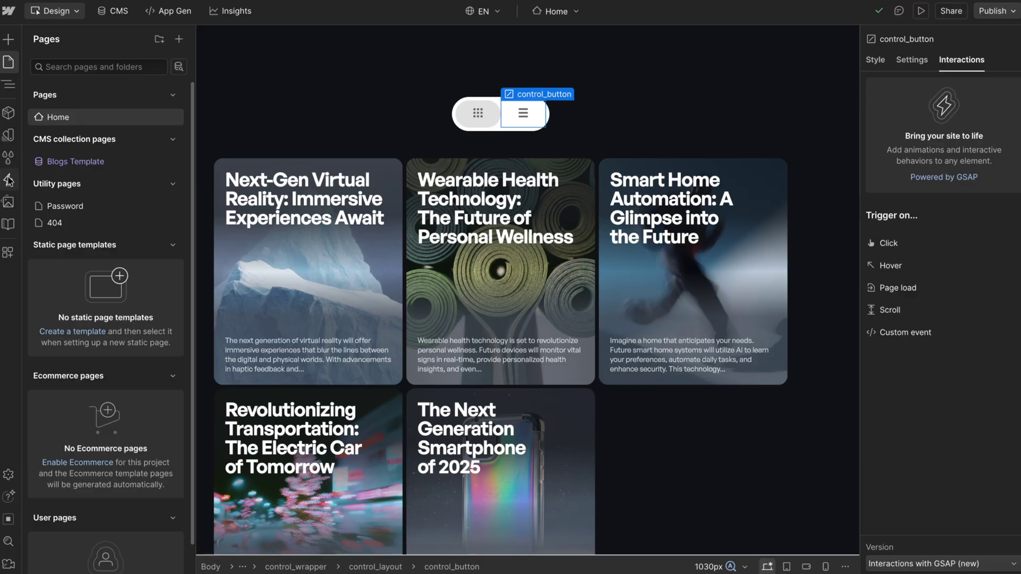
# - Copy the trigger snippet of the grid-view custom event and close the Grid View interaction
pyautogui.click(8, 181)
pyautogui.click(101, 201)
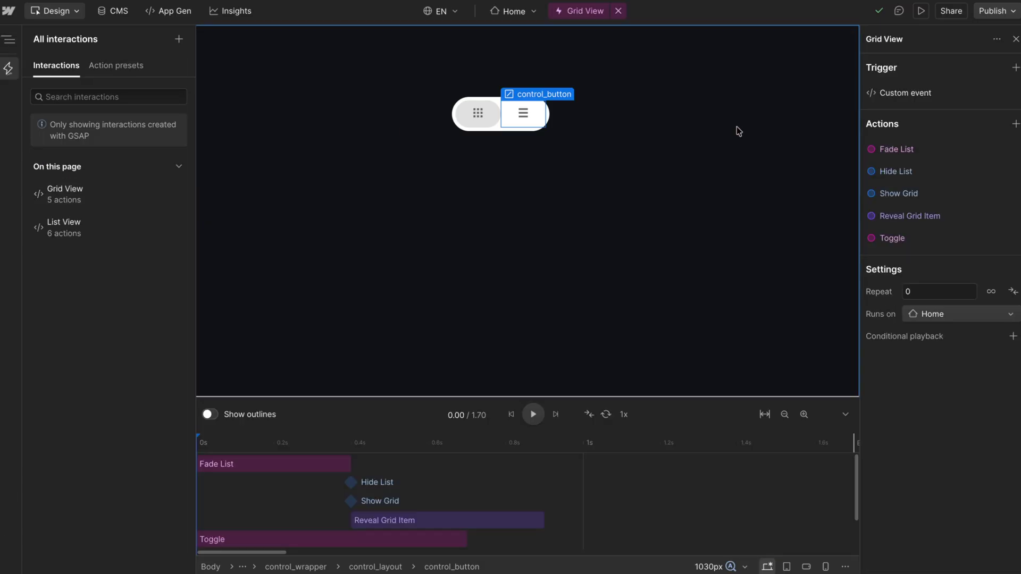
pyautogui.click(956, 99)
pyautogui.click(1007, 197)
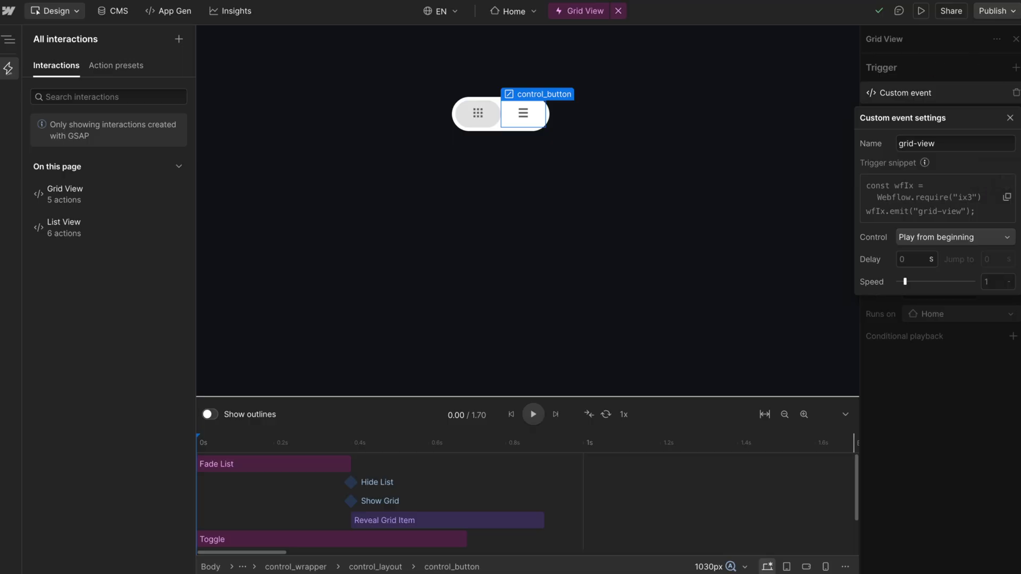
pyautogui.click(1016, 66)
pyautogui.click(1016, 39)
# - Paste the grid-view snippet at the end of the gridButton click listener in the Home page's before-body code, indented to match
pyautogui.click(8, 62)
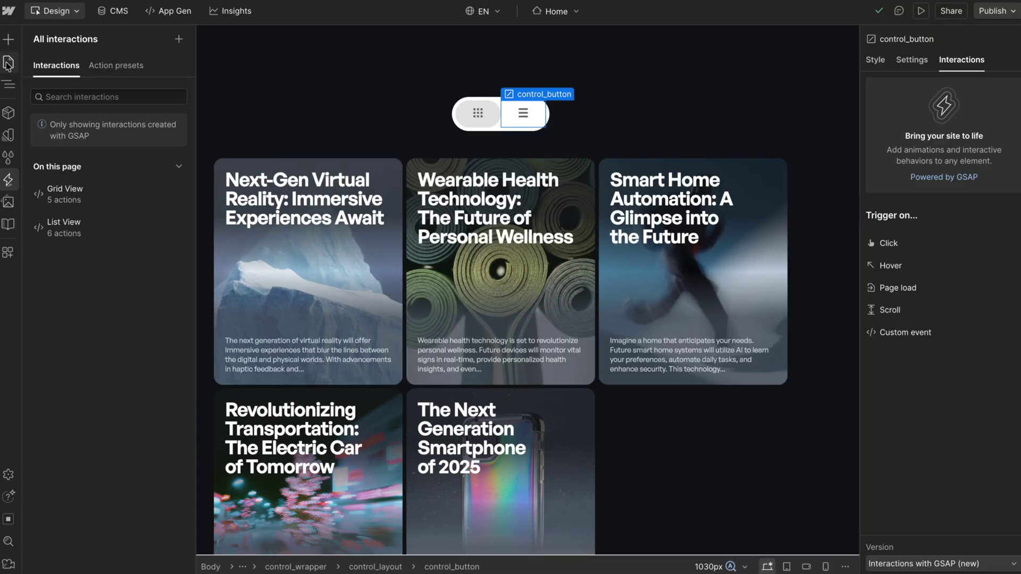
pyautogui.click(170, 117)
pyautogui.scroll(-15, 319, 386)
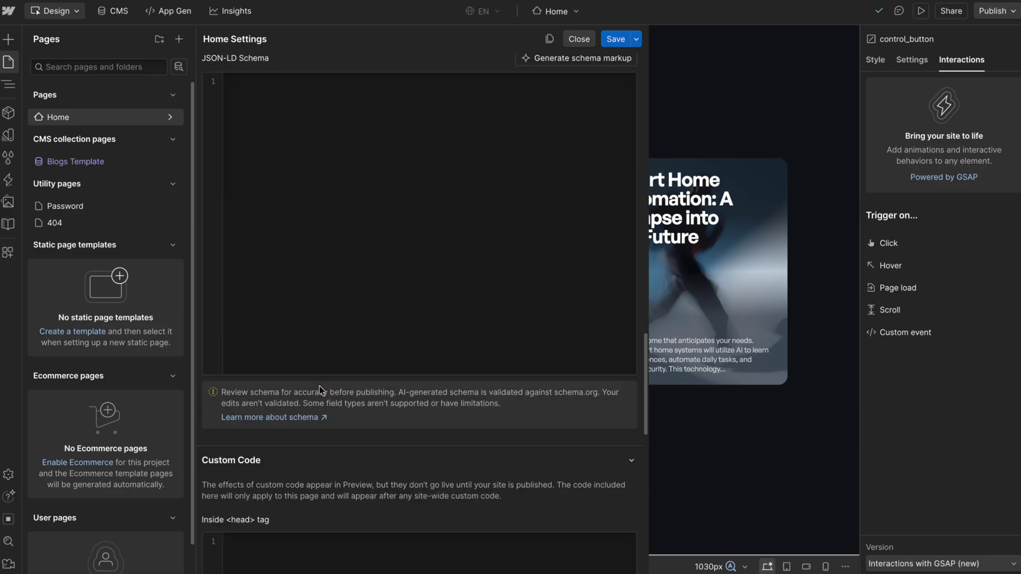
pyautogui.scroll(-2, 319, 386)
pyautogui.click(485, 325)
pyautogui.press('Return')
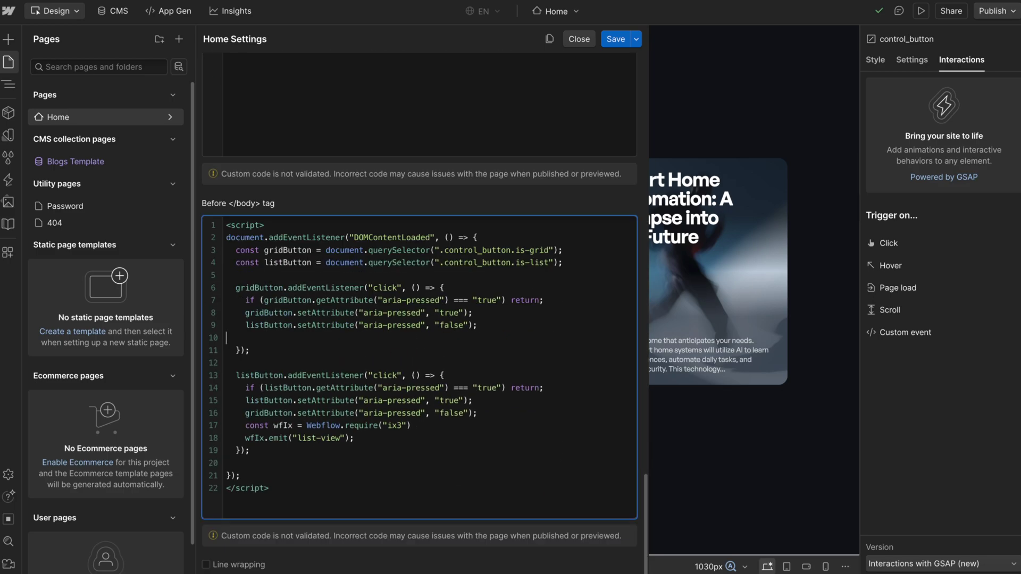
pyautogui.hotkey('ctrl', 'v')
pyautogui.click(227, 351)
pyautogui.press('Tab')
pyautogui.press('Tab')
# - Review the grid-view emit lines and the gridButton early-return check, and save the Home page settings
pyautogui.moveTo(282, 340); pyautogui.dragTo(354, 351)
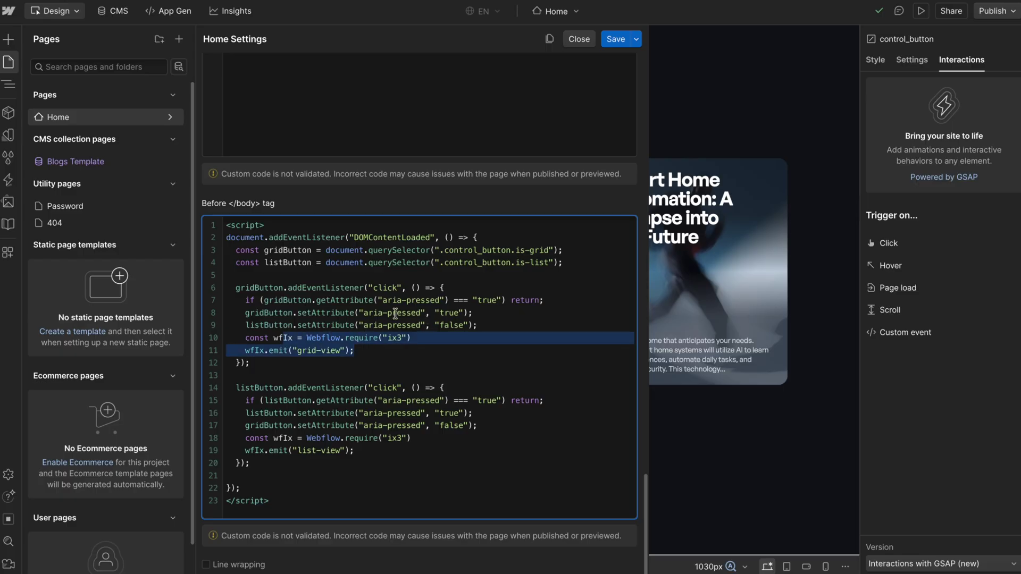
pyautogui.moveTo(315, 301); pyautogui.dragTo(544, 300)
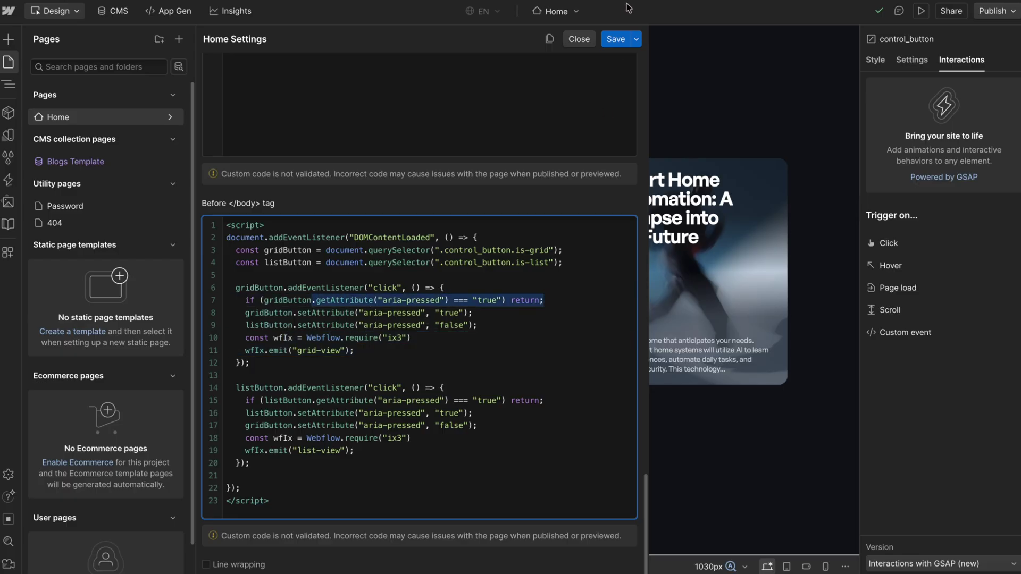
pyautogui.click(612, 43)
# - Preview the Home page with custom code enabled, test switching between list and grid views, and exit the preview
pyautogui.click(922, 12)
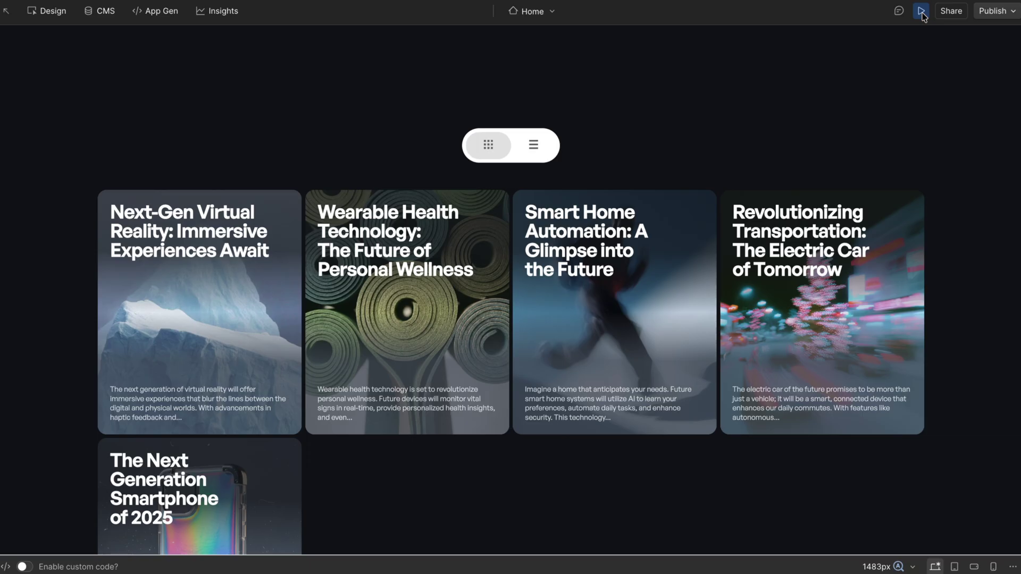
pyautogui.click(24, 567)
pyautogui.click(546, 153)
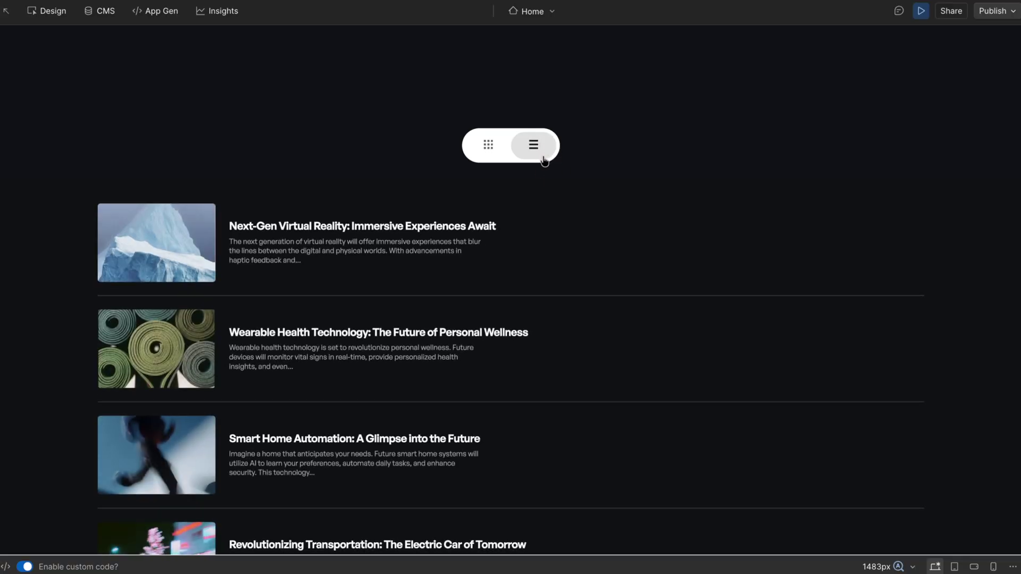
pyautogui.click(485, 144)
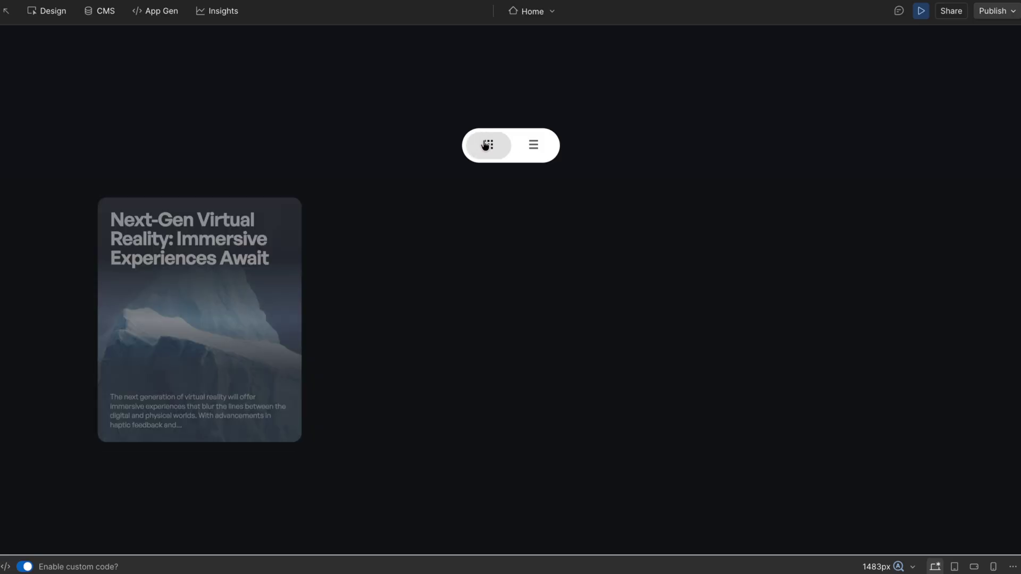
pyautogui.click(542, 150)
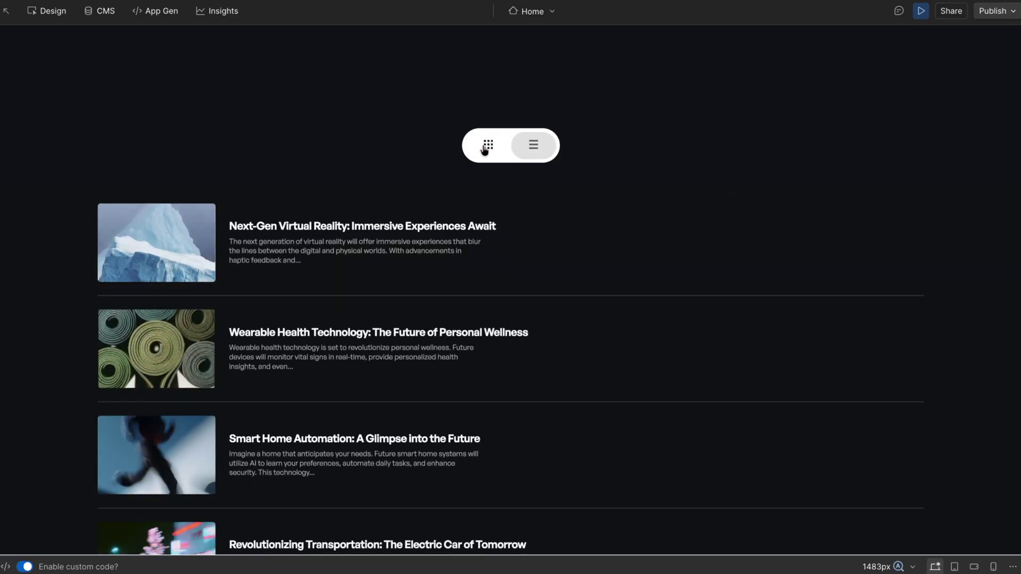
pyautogui.hotkey('ctrl', 'shift', 'p')
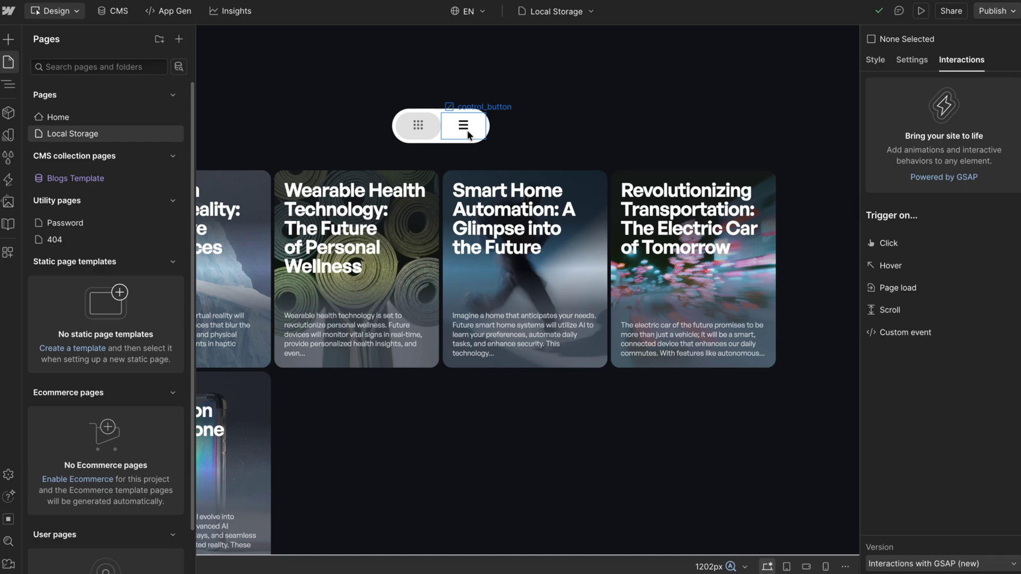
# - In the Local Storage page's before-body code, add localStorage.setItem("view", "grid"); at the end of the gridButton click listener
pyautogui.click(173, 134)
pyautogui.scroll(-15, 372, 325)
pyautogui.moveTo(251, 294); pyautogui.dragTo(416, 290)
pyautogui.click(416, 290)
pyautogui.click(382, 348)
pyautogui.press('Return')
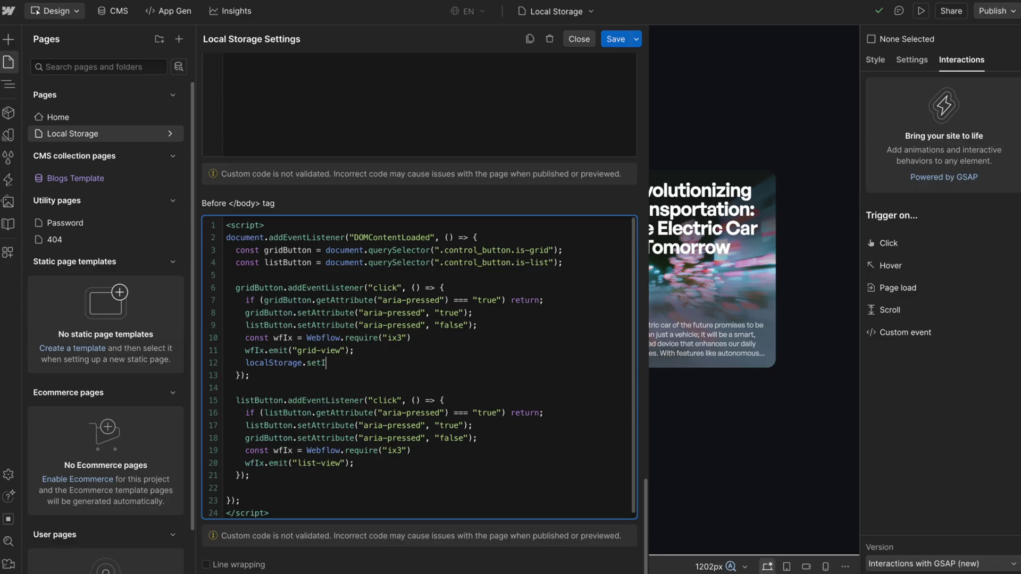
pyautogui.write('view", "grid");')
# - Add localStorage.setItem("view", "list"); after the list-view emit line in the listButton click listener
pyautogui.scroll(-1, 384, 455)
pyautogui.moveTo(251, 398); pyautogui.dragTo(355, 408)
pyautogui.click(367, 458)
pyautogui.press('Return')
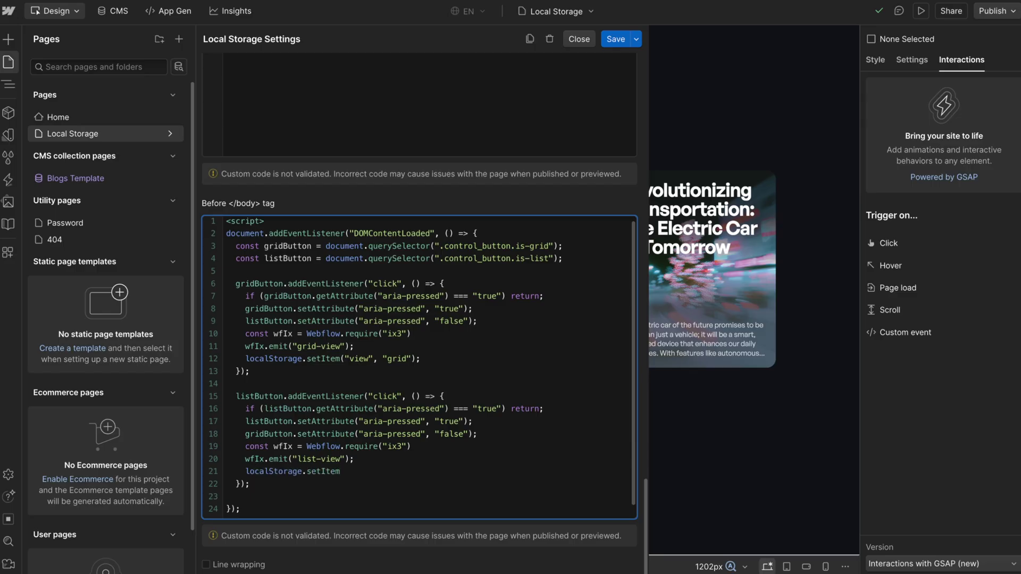
pyautogui.press('BackSpace')
pyautogui.write('view", "li')
# - Below the listButton listener, add an empty if block with the condition localStorage.getItem("view") === "list"
pyautogui.scroll(-1, 304, 472)
pyautogui.press('Return')
pyautogui.press('Return')
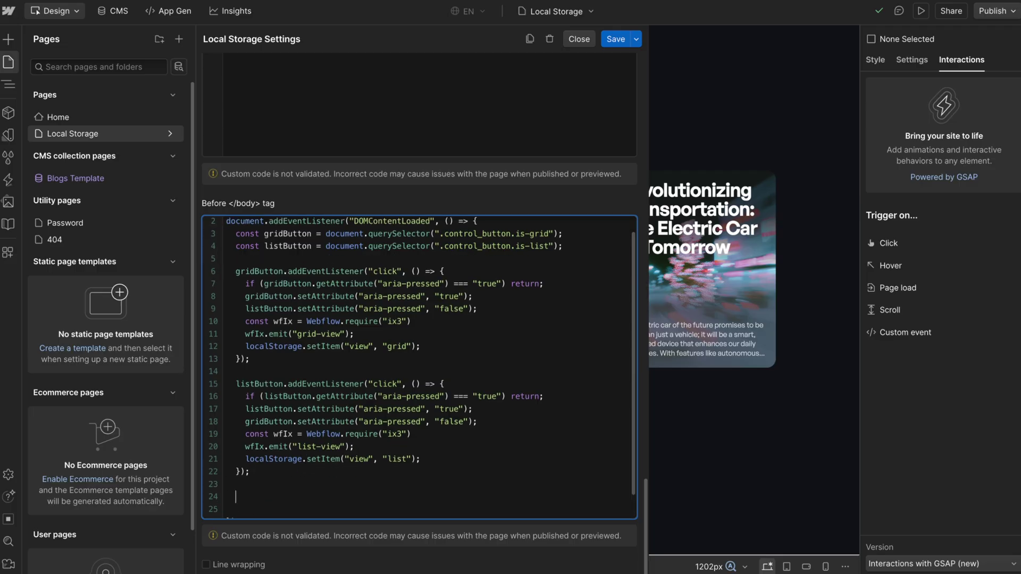
pyautogui.write('if (localStorage.getItem')
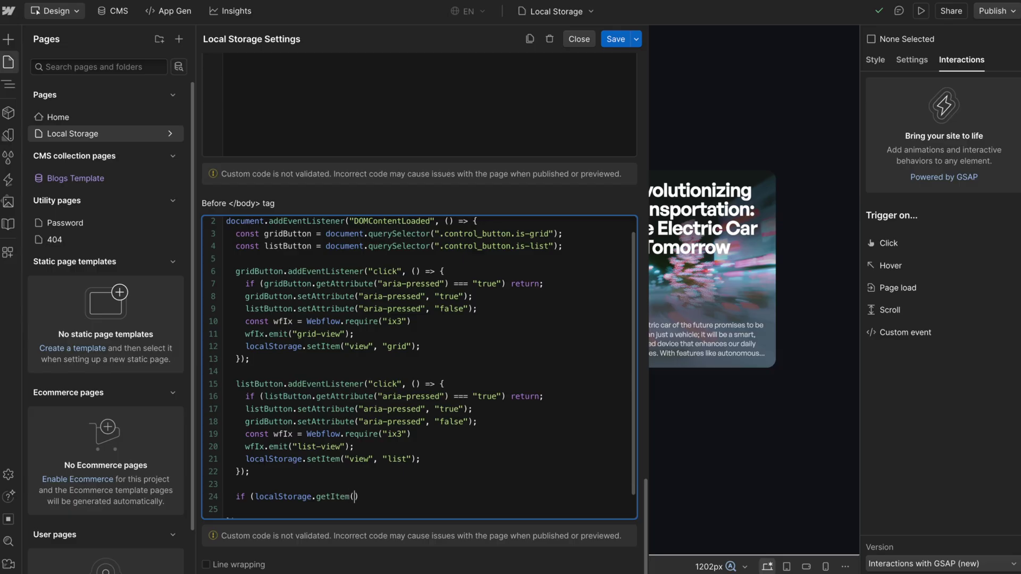
pyautogui.write('("view") === "list") {')
pyautogui.press('Return')
pyautogui.press('Return')
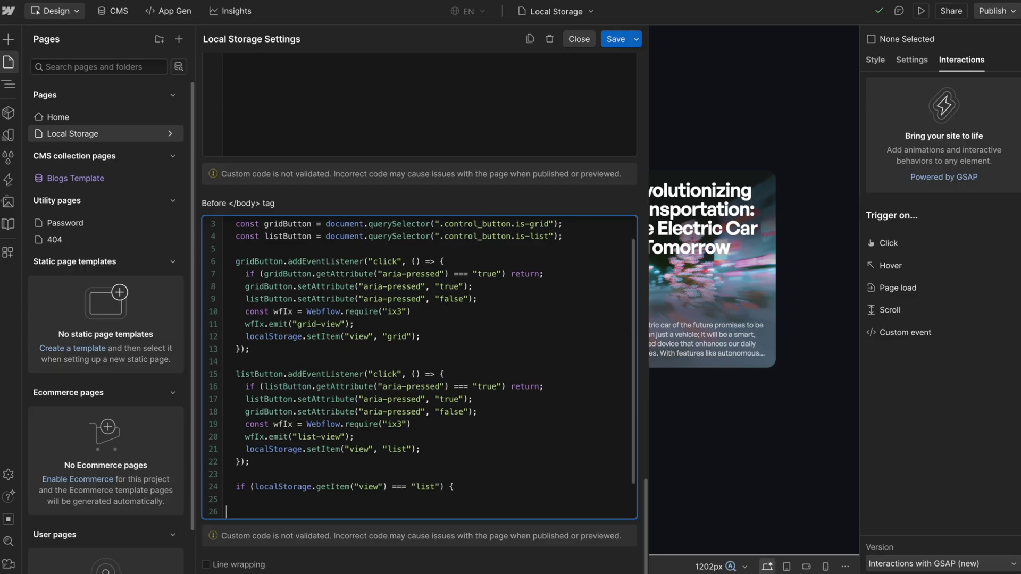
pyautogui.scroll(-1, 279, 464)
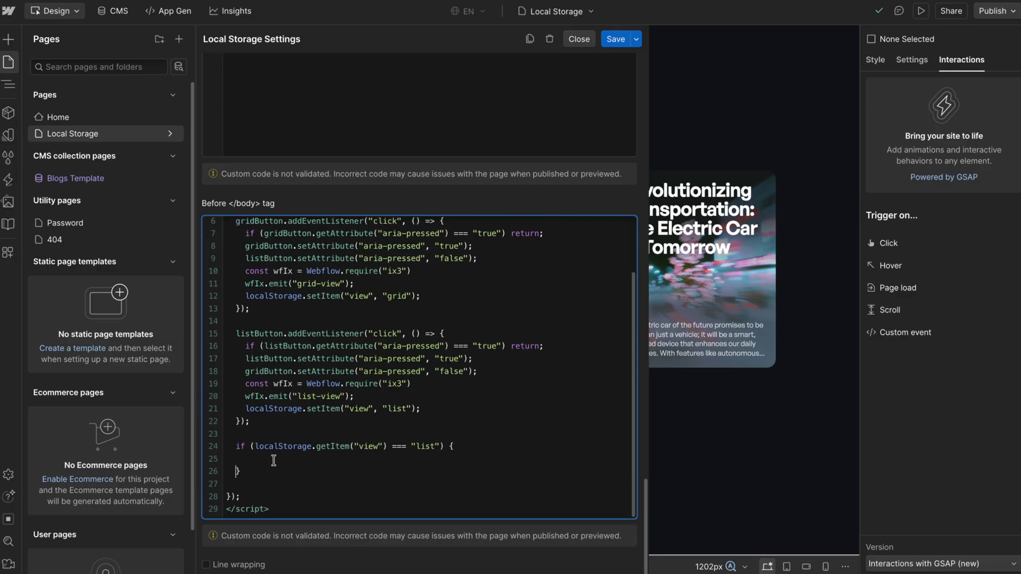
# - Inside the if block, add a Webflow.push(function () {...}) call that requires "ix3" as wfIx and emits "list-view"
pyautogui.click(269, 457)
pyautogui.moveTo(246, 399); pyautogui.dragTo(367, 396)
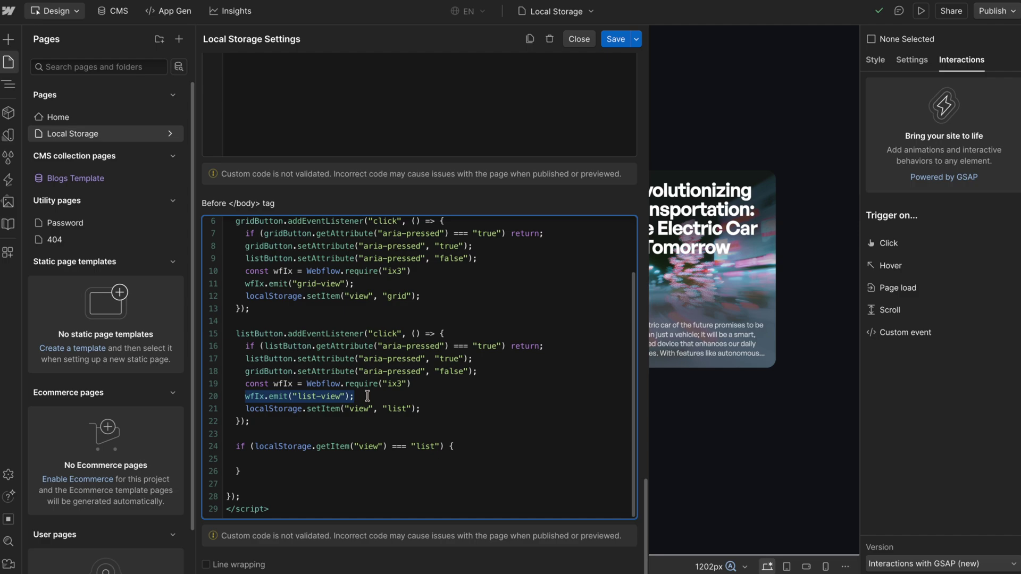
pyautogui.click(254, 457)
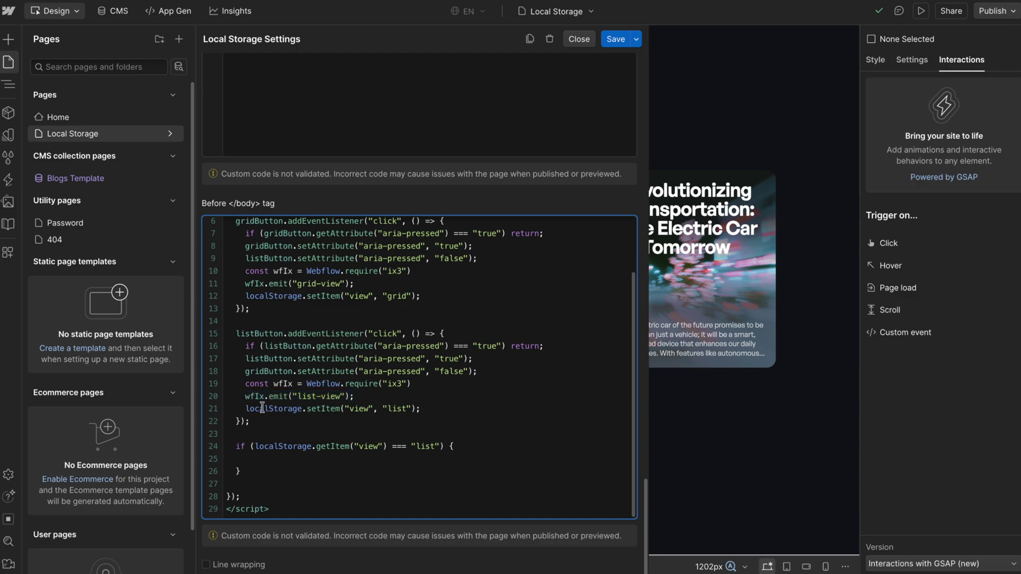
pyautogui.moveTo(254, 335); pyautogui.dragTo(410, 335)
pyautogui.click(255, 459)
pyautogui.write('Webflow.push(function () {   const wfIx = Webflow.require("ix3");   wfIx.emit("list-view"); });')
pyautogui.scroll(-1, 282, 459)
pyautogui.moveTo(237, 422); pyautogui.dragTo(366, 422)
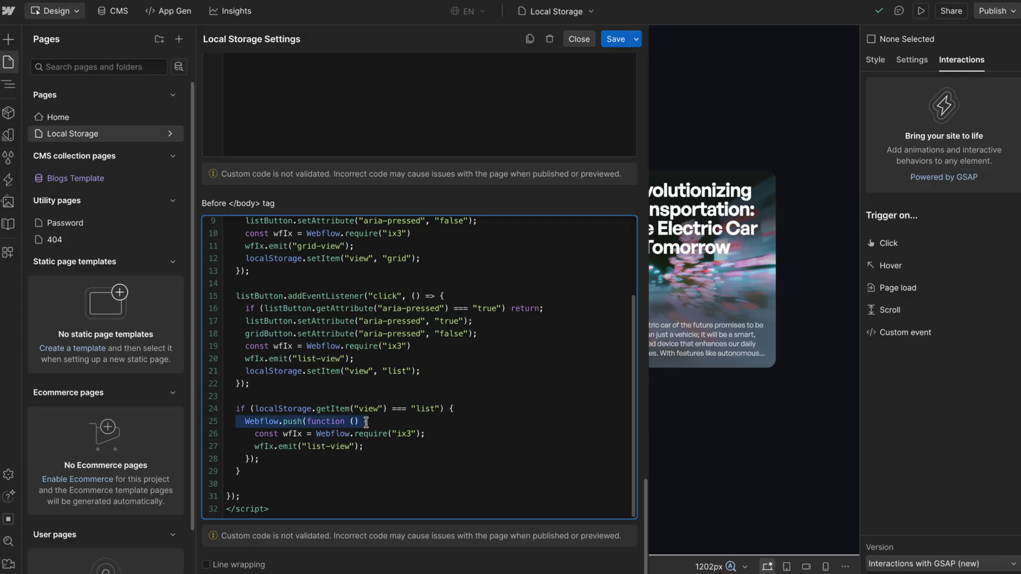
pyautogui.moveTo(262, 435); pyautogui.dragTo(370, 443)
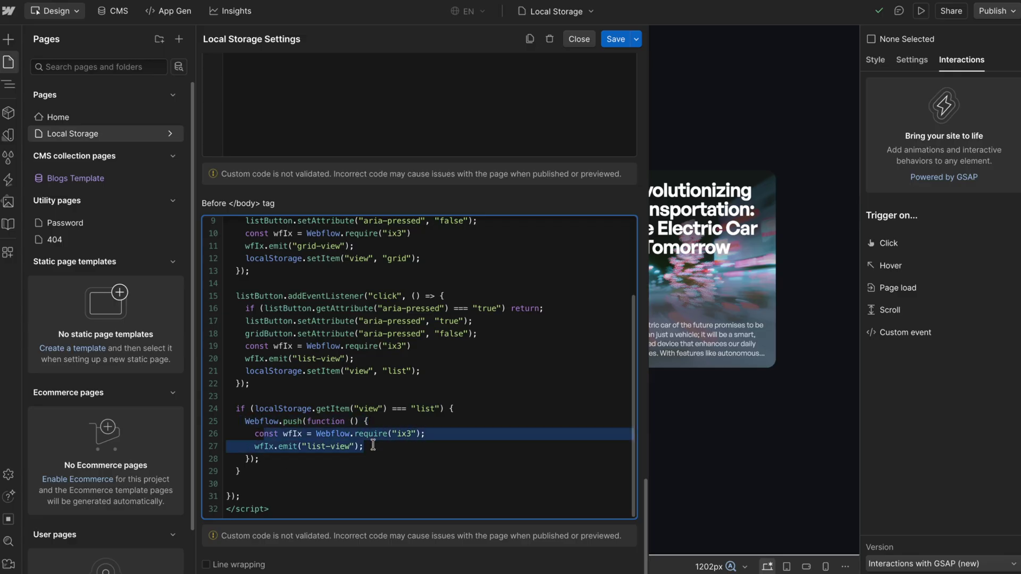
# - Copy the listButton listener's two aria-pressed setAttribute lines to the start of the if block, above Webflow.push
pyautogui.moveTo(481, 332); pyautogui.dragTo(183, 327)
pyautogui.hotkey('ctrl', 'c')
pyautogui.click(480, 409)
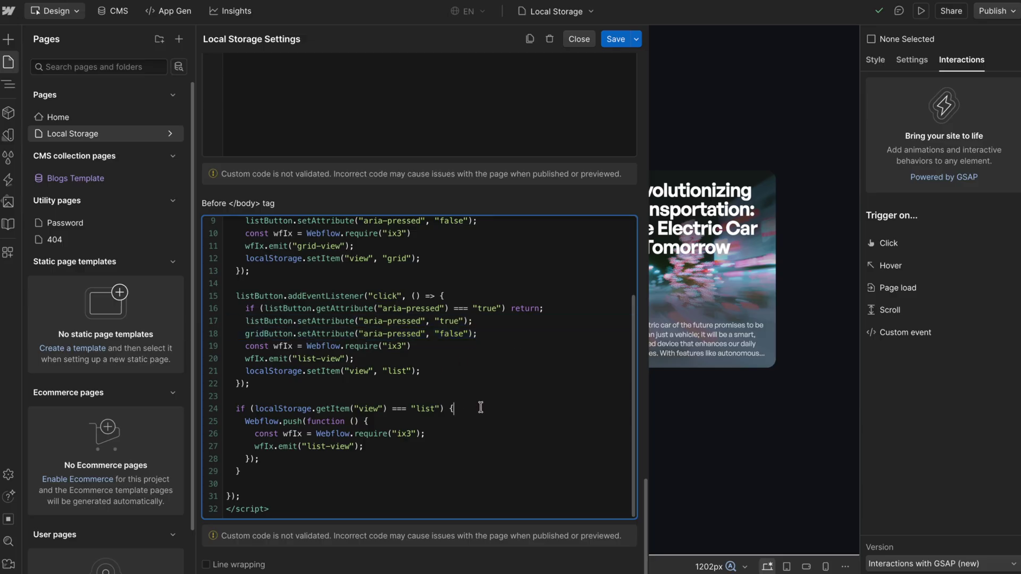
pyautogui.press('Return')
pyautogui.hotkey('ctrl', 'v')
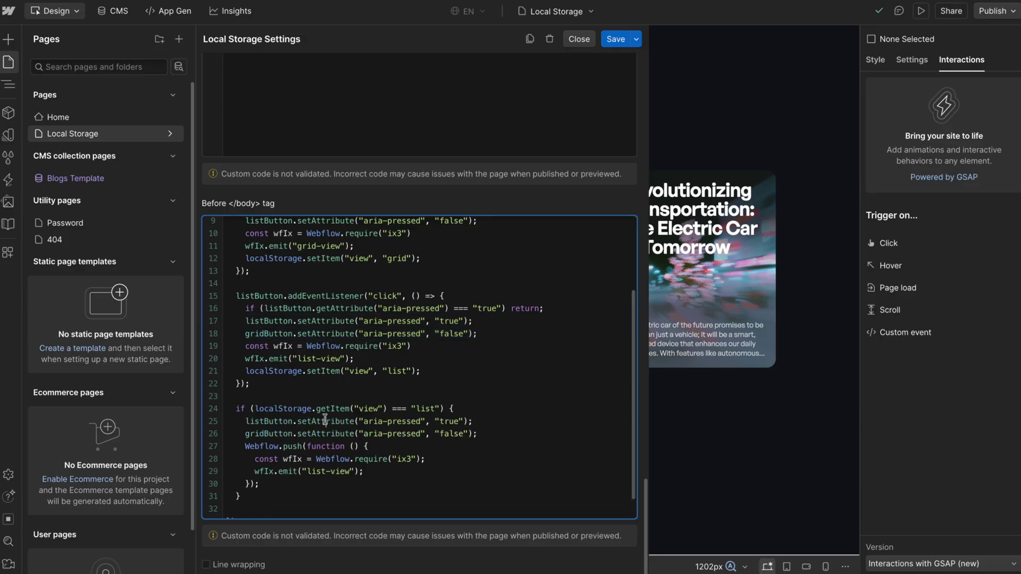
# - Review the aria-pressed lines, the Webflow.push call and the if condition, and save the Local Storage page settings
pyautogui.moveTo(325, 420); pyautogui.dragTo(464, 422)
pyautogui.moveTo(246, 433); pyautogui.dragTo(477, 432)
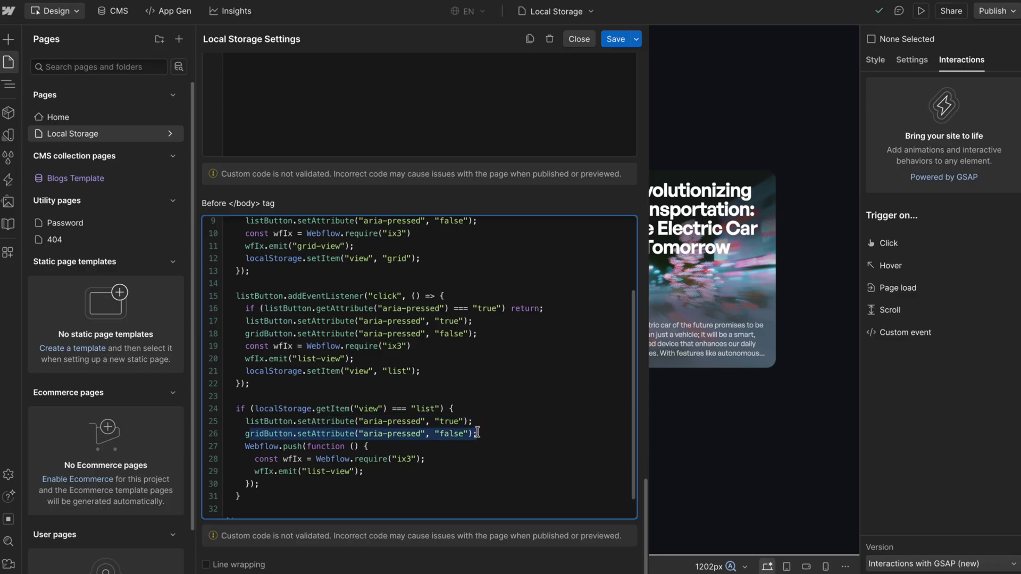
pyautogui.scroll(-1, 476, 432)
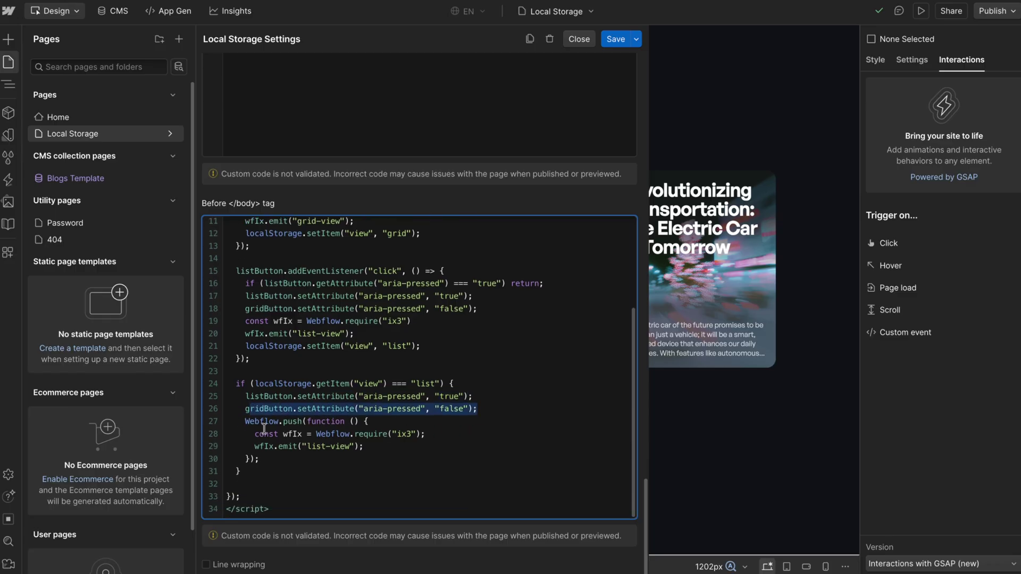
pyautogui.moveTo(263, 428); pyautogui.dragTo(319, 458)
pyautogui.click(318, 458)
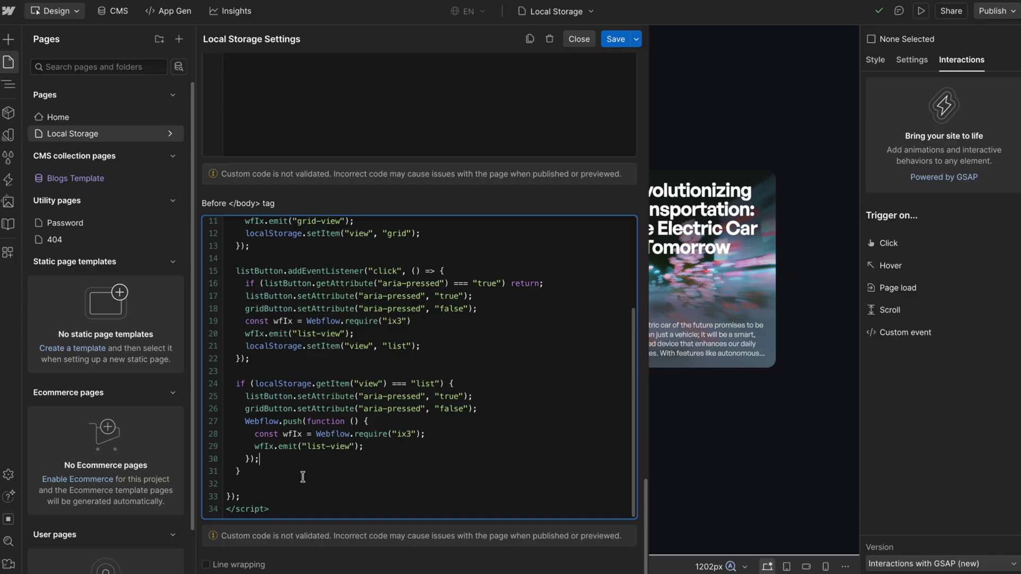
pyautogui.moveTo(284, 383); pyautogui.dragTo(443, 383)
pyautogui.click(385, 383)
pyautogui.click(615, 39)
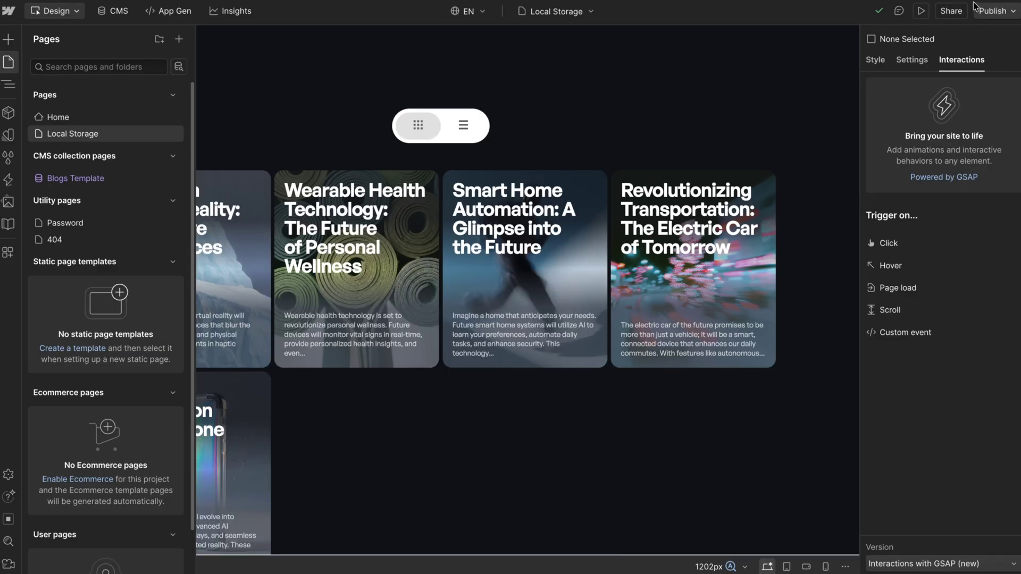
# - Publish the site to the staging domain and test switching between list and grid views on the live page
pyautogui.click(994, 10)
pyautogui.click(915, 227)
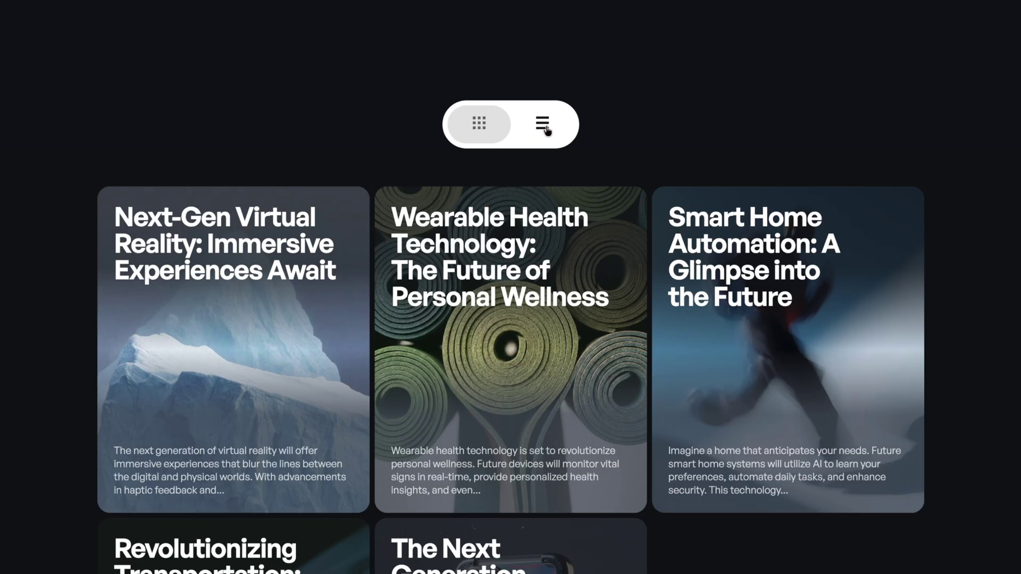
pyautogui.click(543, 126)
pyautogui.click(480, 125)
pyautogui.click(542, 125)
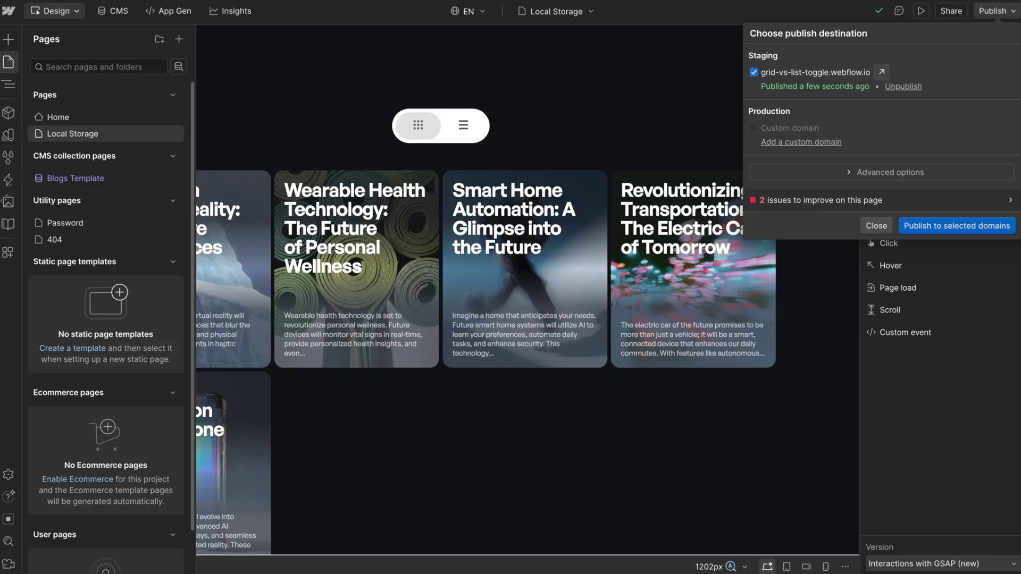
pyautogui.click(957, 421)
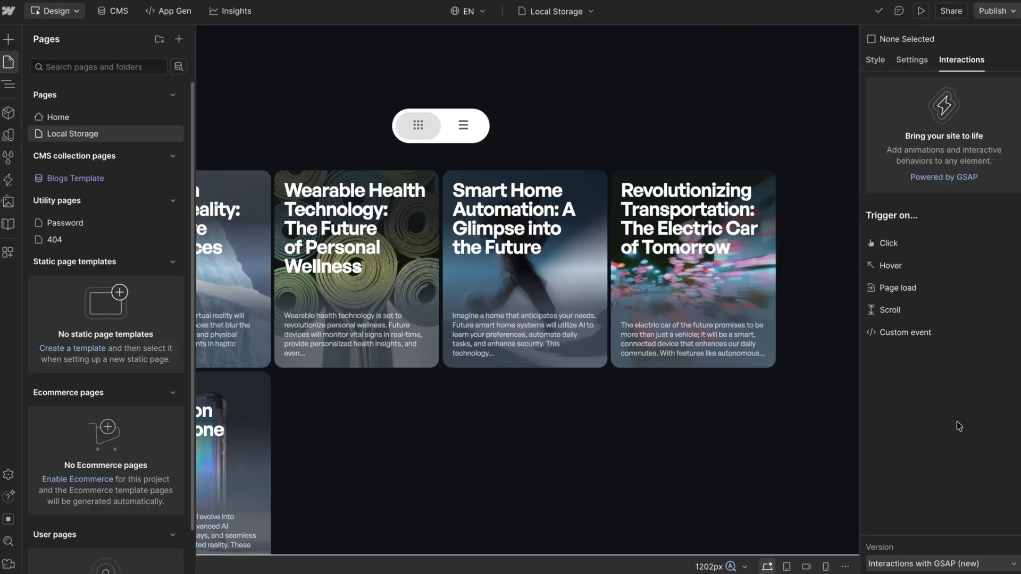
# - Add a second custom event trigger named list-view-fast to the List View interaction
pyautogui.click(8, 180)
pyautogui.click(93, 223)
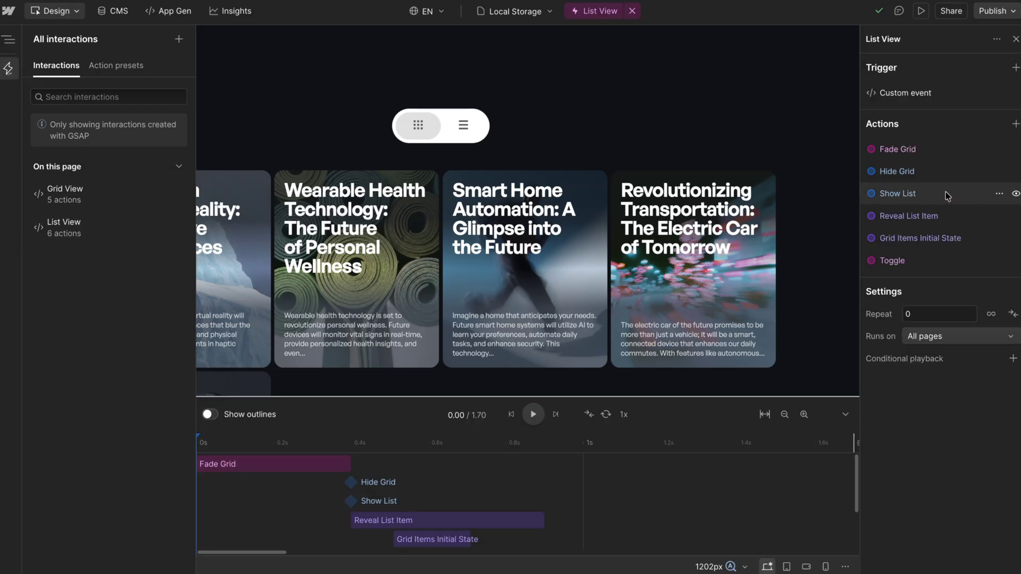
pyautogui.click(1016, 67)
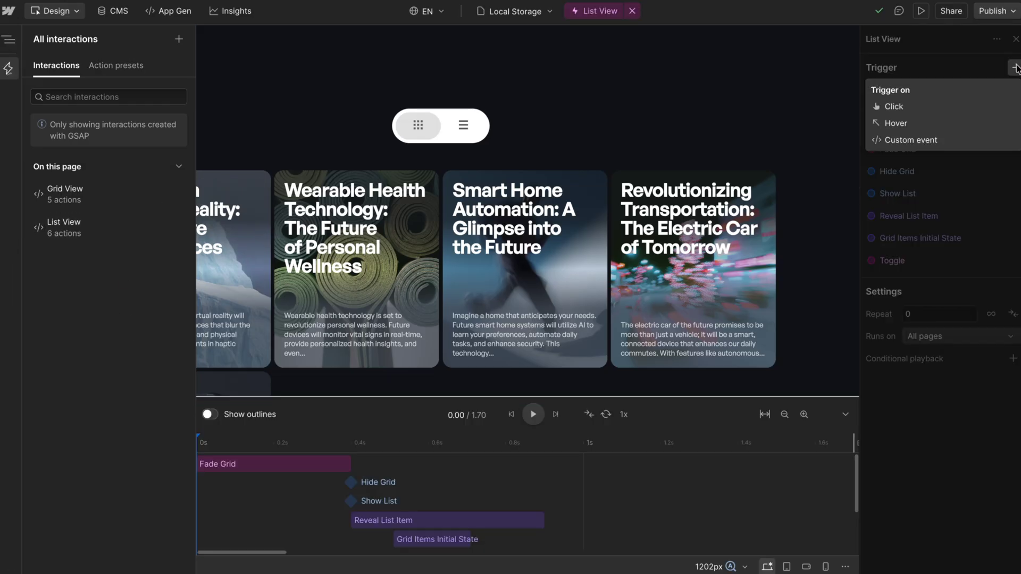
pyautogui.click(912, 142)
pyautogui.click(908, 115)
pyautogui.write('list-view-fast')
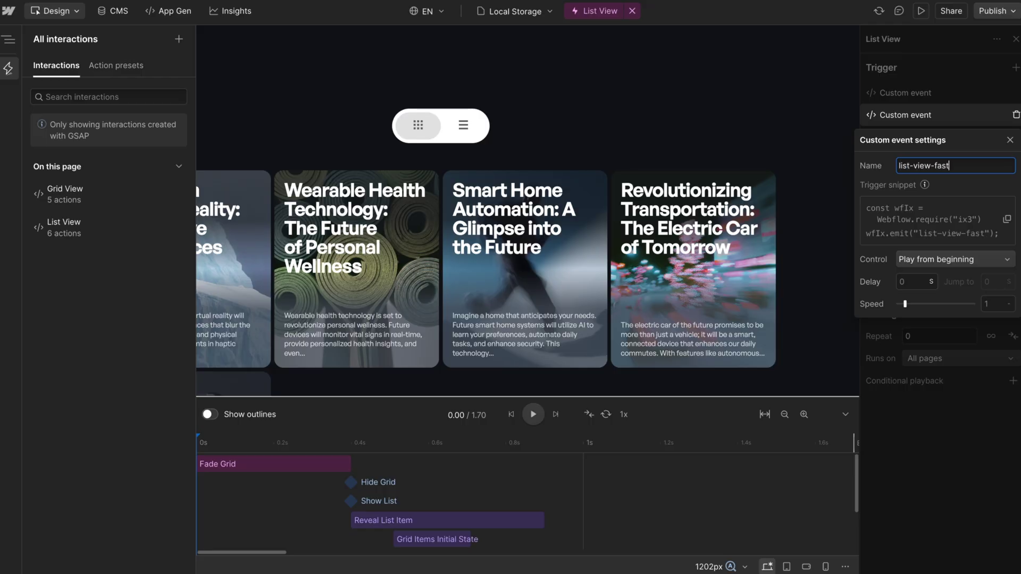
# - Set the list-view-fast trigger's speed to 3, copy its trigger snippet, and close the List View interaction
pyautogui.click(994, 304)
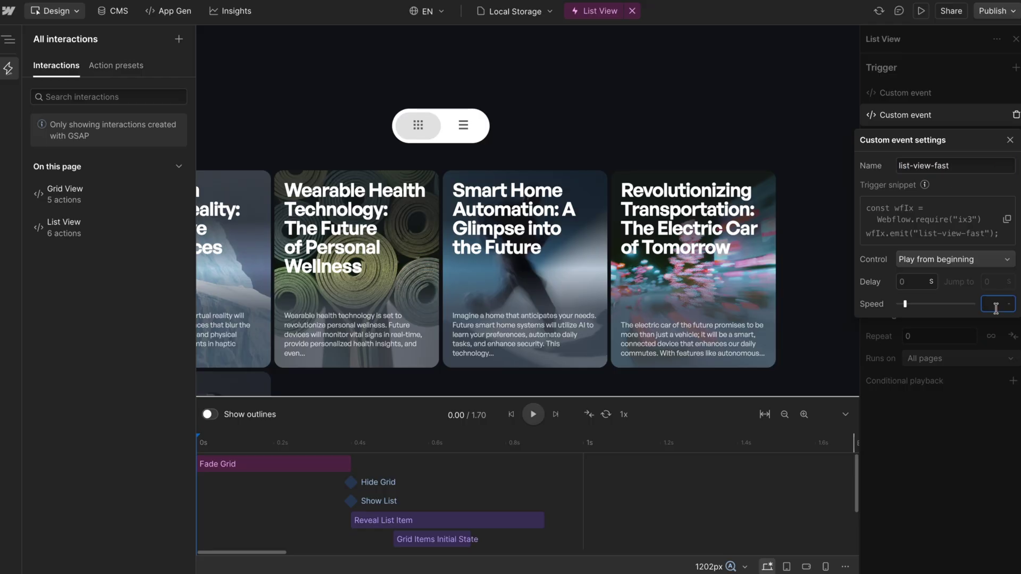
pyautogui.write('3')
pyautogui.click(1006, 219)
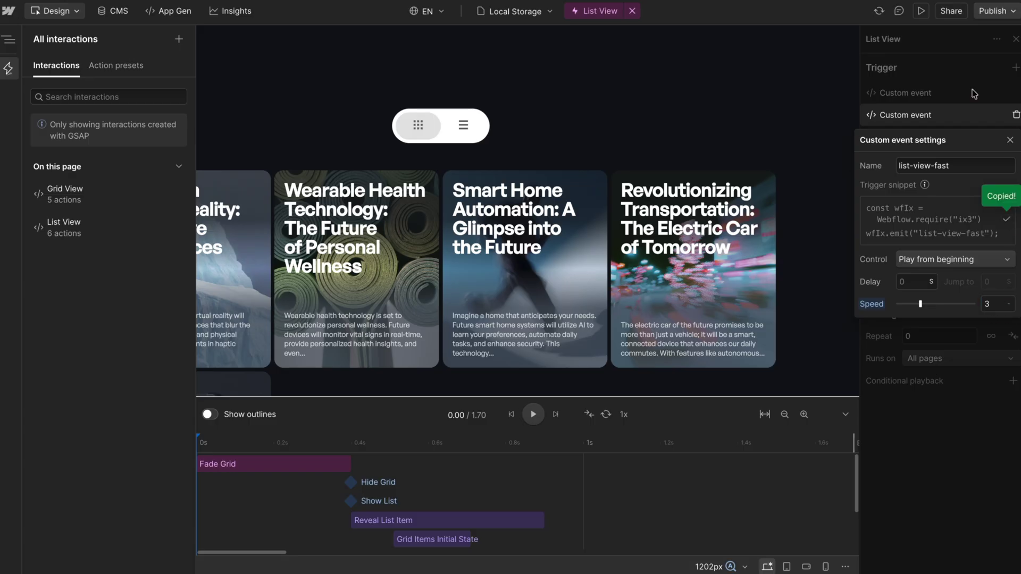
pyautogui.click(952, 64)
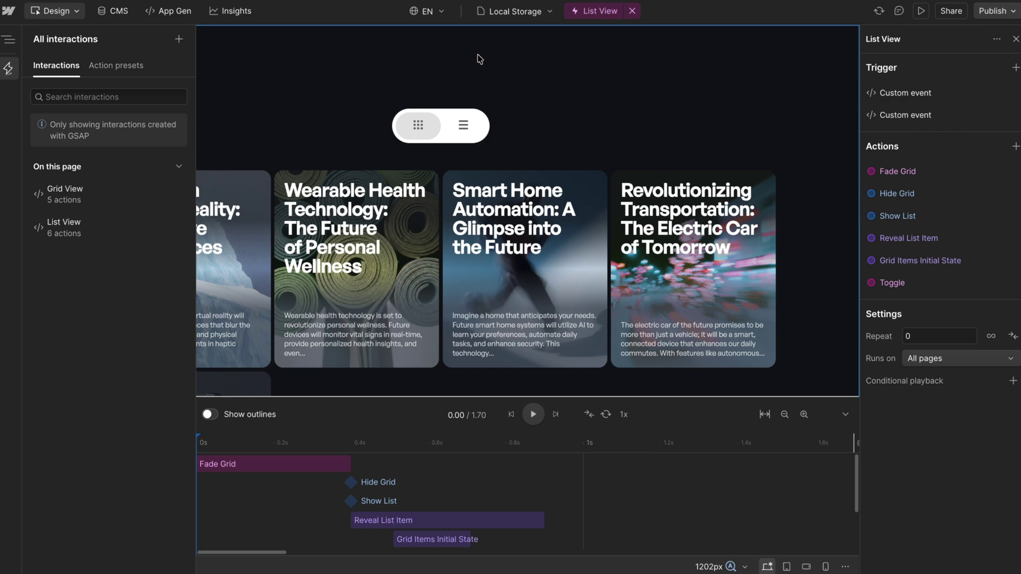
pyautogui.click(1016, 39)
# - In the Local Storage page's before-body code, replace the two wfIx lines inside Webflow.push with the copied list-view-fast snippet
pyautogui.click(8, 62)
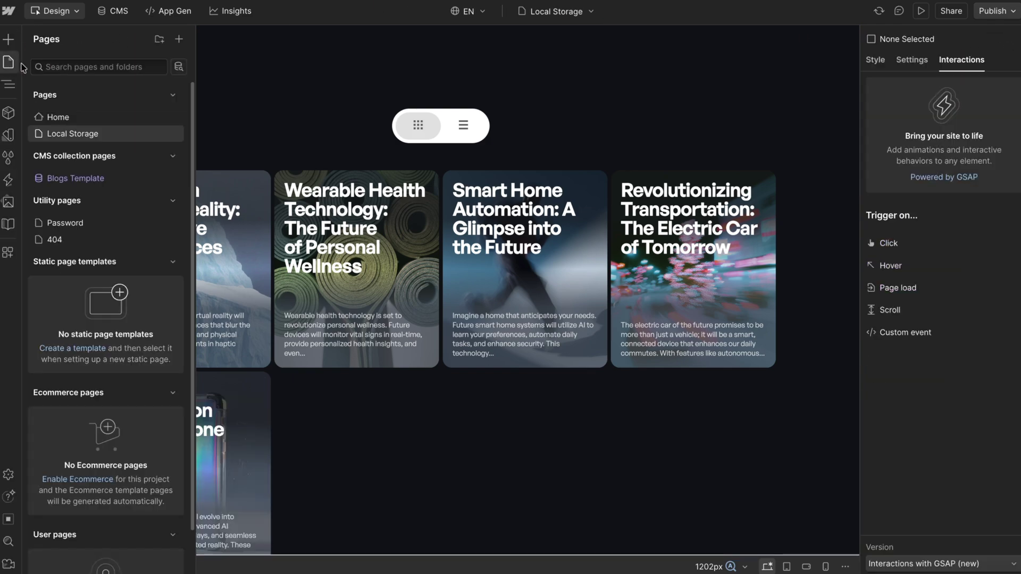
pyautogui.click(170, 133)
pyautogui.scroll(-10, 402, 342)
pyautogui.click(376, 446)
pyautogui.moveTo(376, 446); pyautogui.dragTo(227, 435)
pyautogui.hotkey('ctrl', 'v')
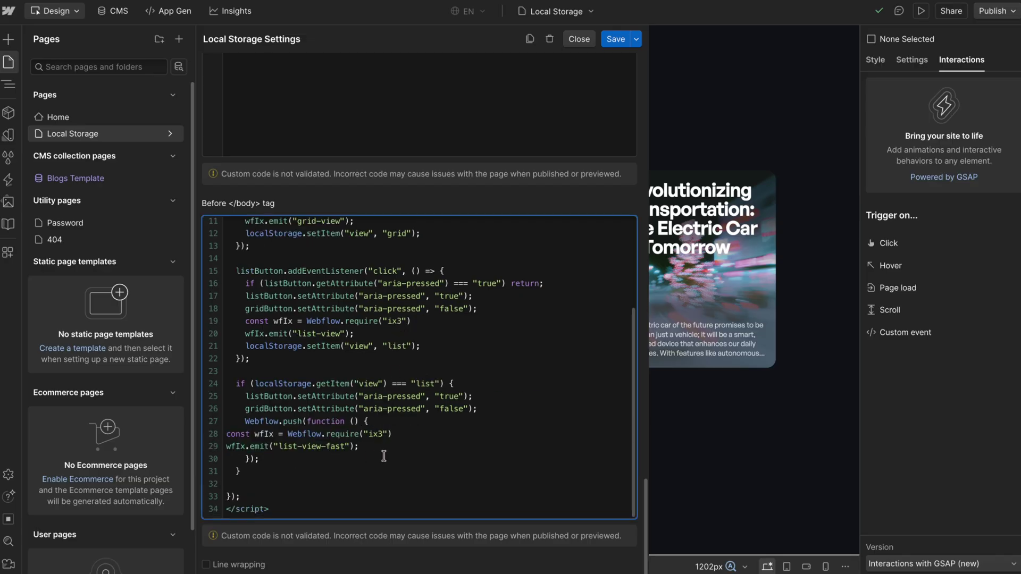
# - Indent the two pasted wfIx lines so they sit nested inside the Webflow.push function
pyautogui.moveTo(350, 448); pyautogui.dragTo(198, 442)
pyautogui.press('Tab')
pyautogui.press('Tab')
pyautogui.press('Tab')
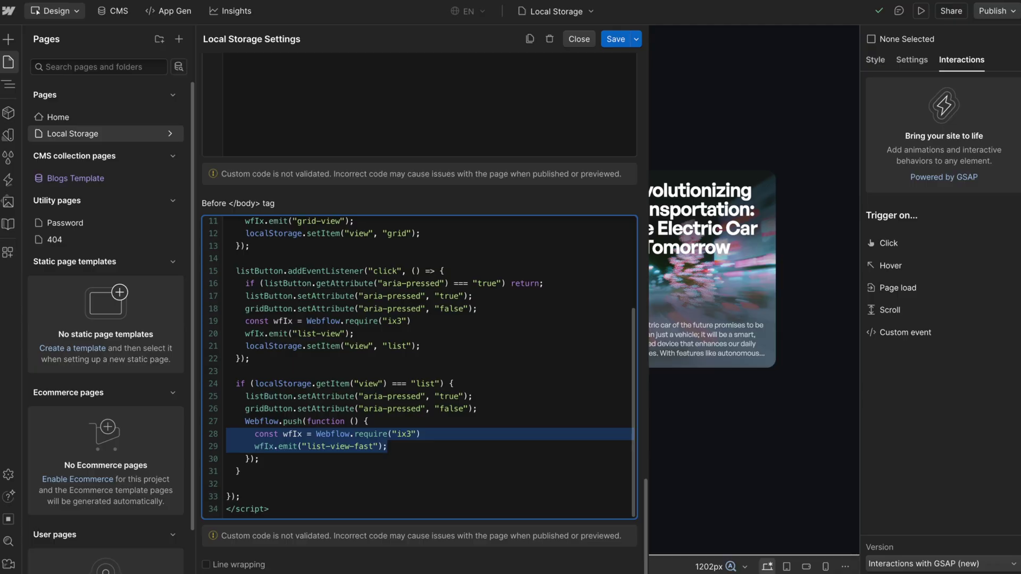
pyautogui.click(462, 472)
pyautogui.moveTo(311, 443); pyautogui.dragTo(402, 455)
pyautogui.click(404, 453)
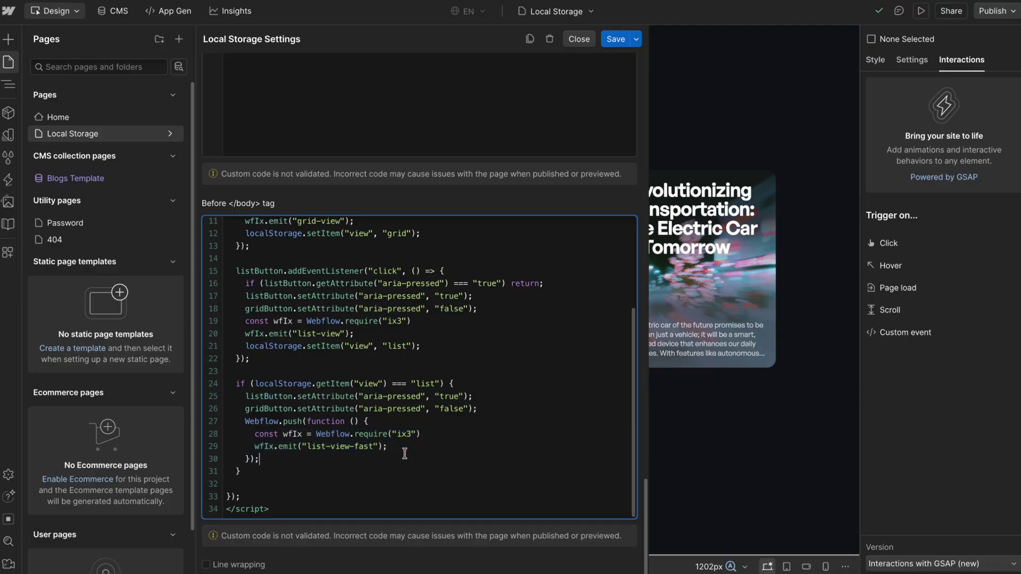
# - Save the Local Storage page settings and publish the site to the staging domain
pyautogui.click(616, 40)
pyautogui.click(994, 10)
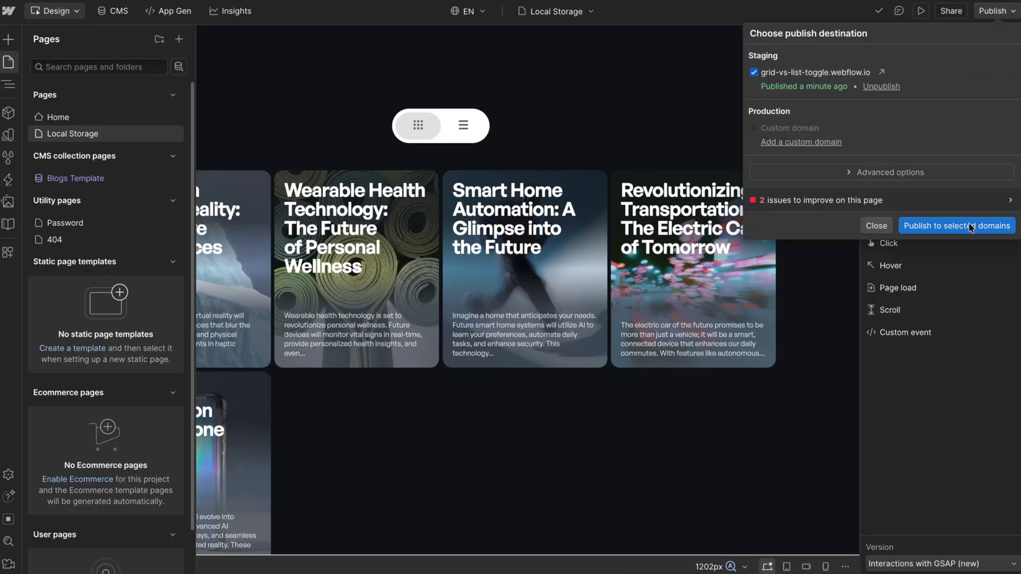
pyautogui.click(953, 226)
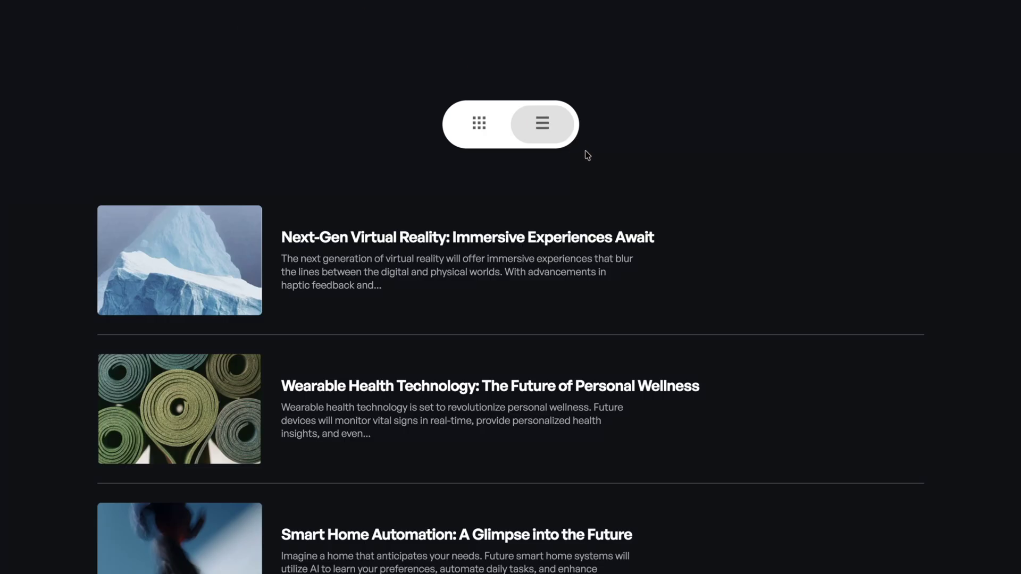
# - Test on the live page that the grid and list views switch and that the chosen view persists after reloading
pyautogui.click(490, 126)
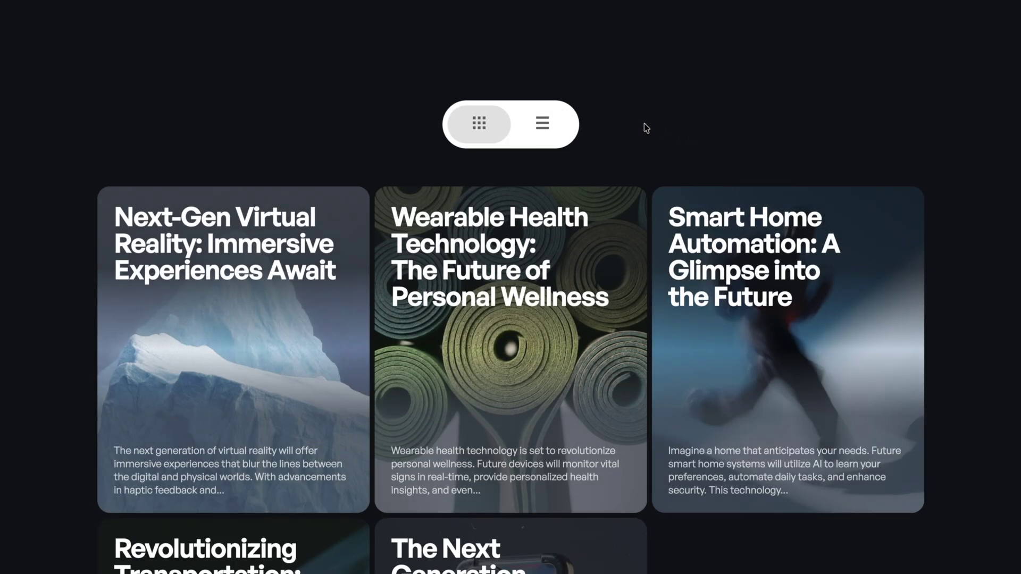
pyautogui.click(546, 135)
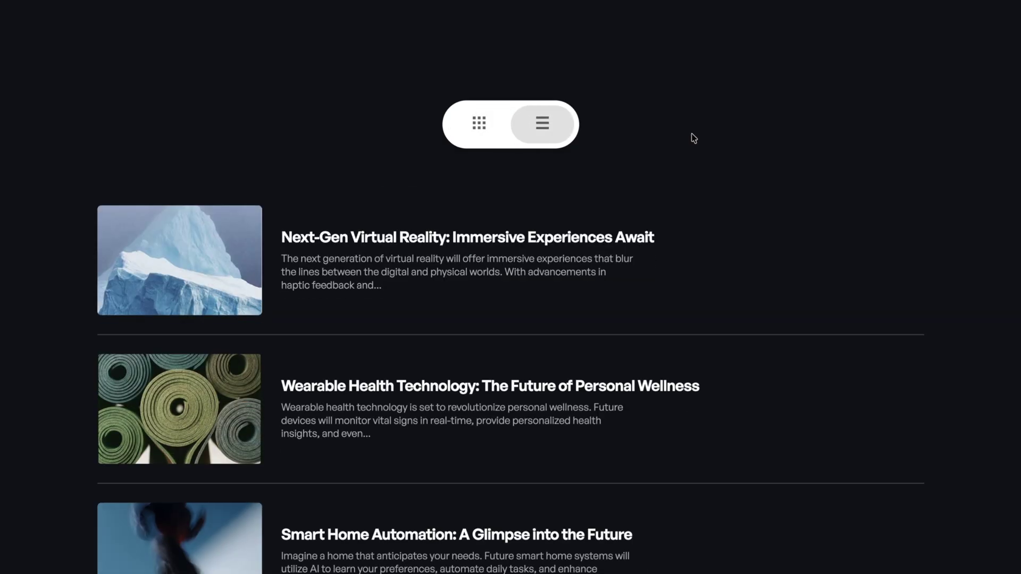
pyautogui.click(480, 128)
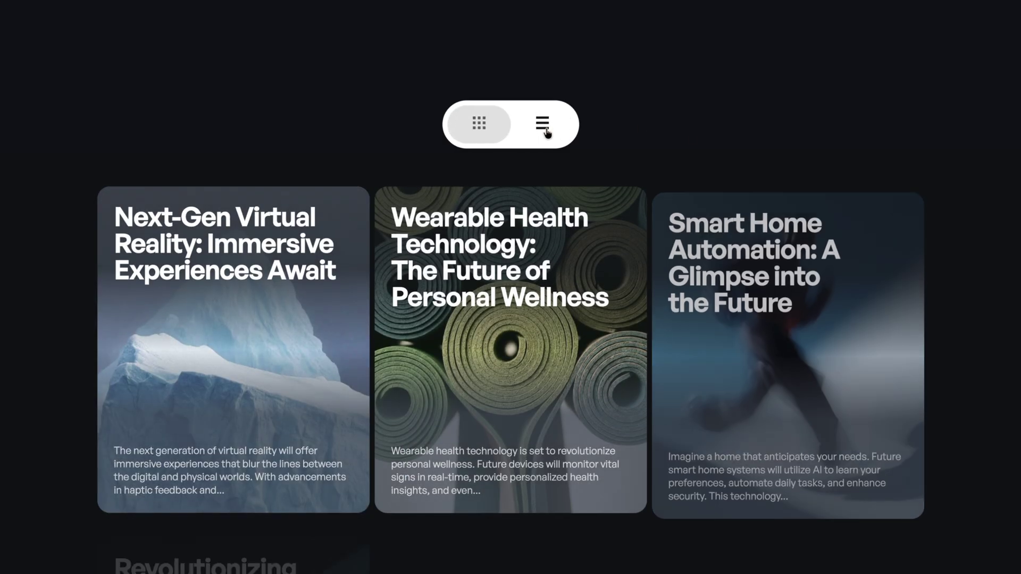
pyautogui.click(548, 134)
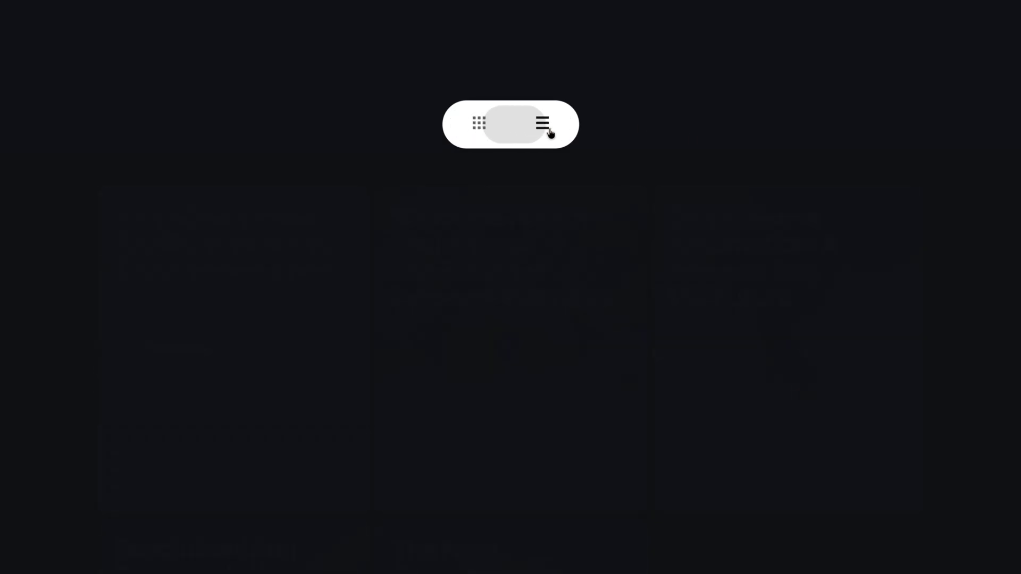
pyautogui.click(477, 125)
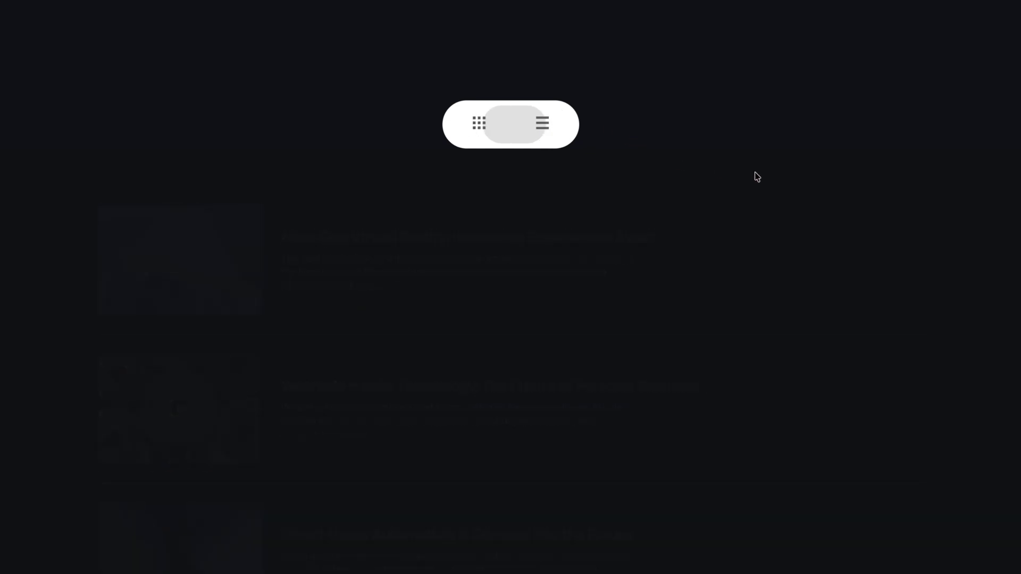